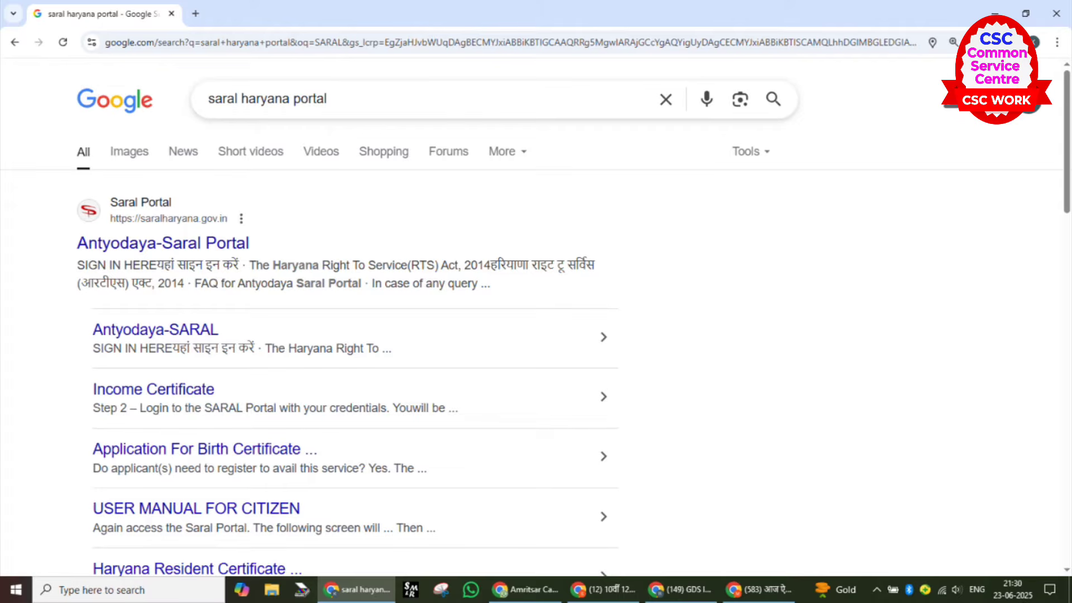
pyautogui.moveTo(23, 113); pyautogui.dragTo(203, 49)
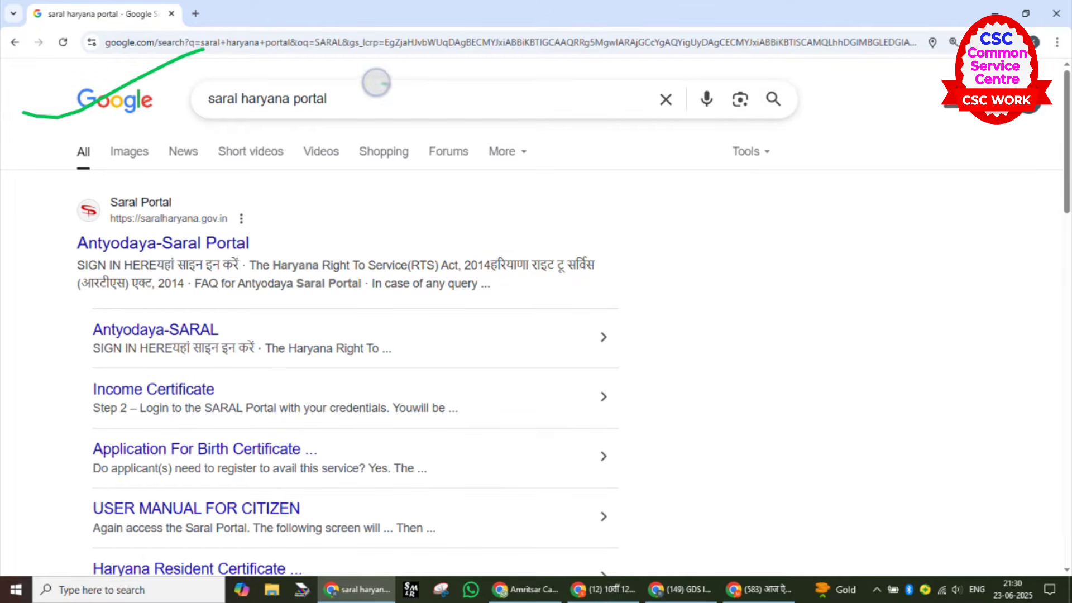
pyautogui.moveTo(373, 86)
pyautogui.mouseDown()
pyautogui.moveTo(175, 110)
pyautogui.moveTo(258, 81)
pyautogui.moveTo(209, 89)
pyautogui.mouseUp()
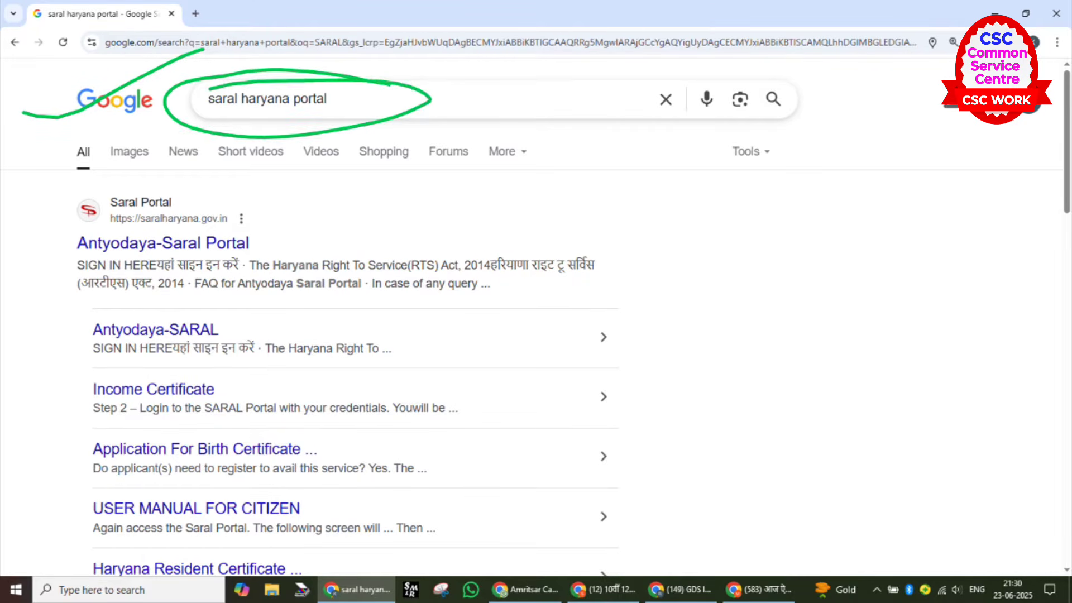
pyautogui.moveTo(263, 119); pyautogui.dragTo(416, 76)
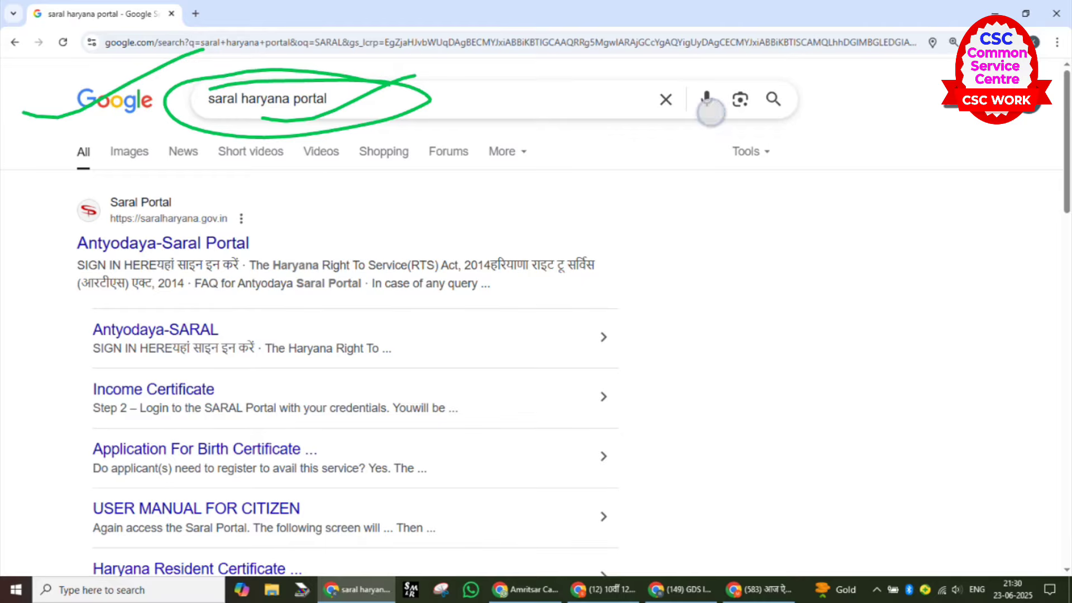
pyautogui.moveTo(710, 113); pyautogui.dragTo(831, 64)
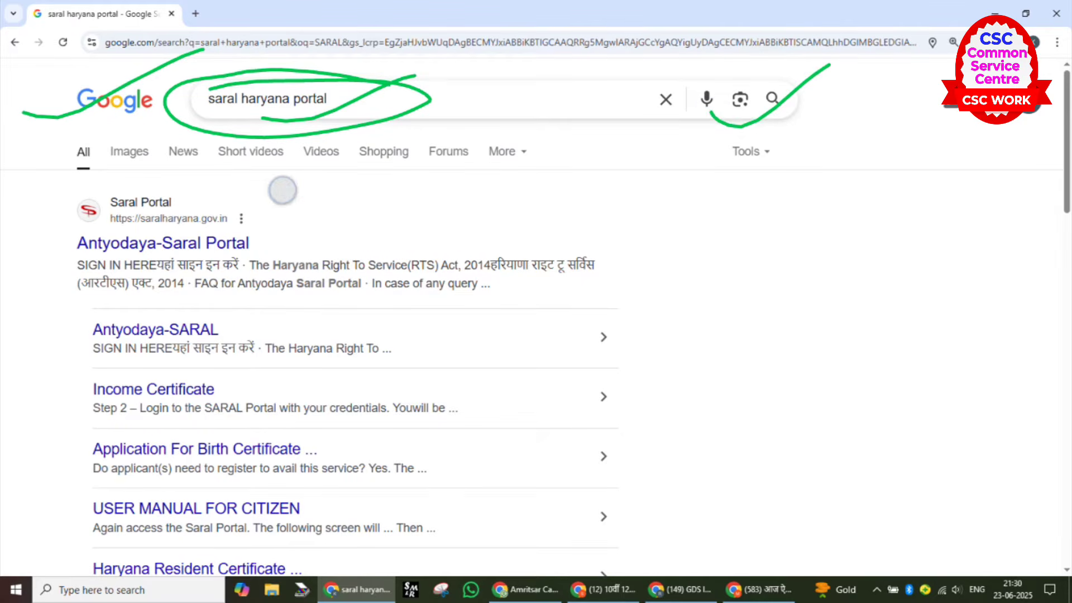
pyautogui.moveTo(284, 190)
pyautogui.mouseDown()
pyautogui.moveTo(234, 180)
pyautogui.moveTo(4, 246)
pyautogui.moveTo(352, 254)
pyautogui.moveTo(101, 191)
pyautogui.mouseUp()
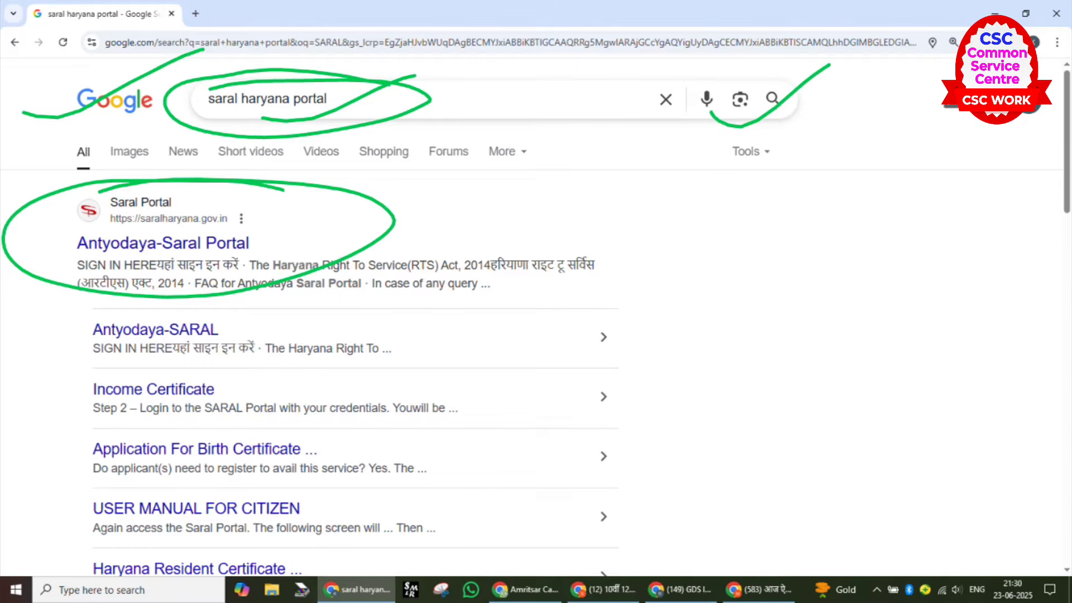
pyautogui.moveTo(64, 254); pyautogui.dragTo(305, 183)
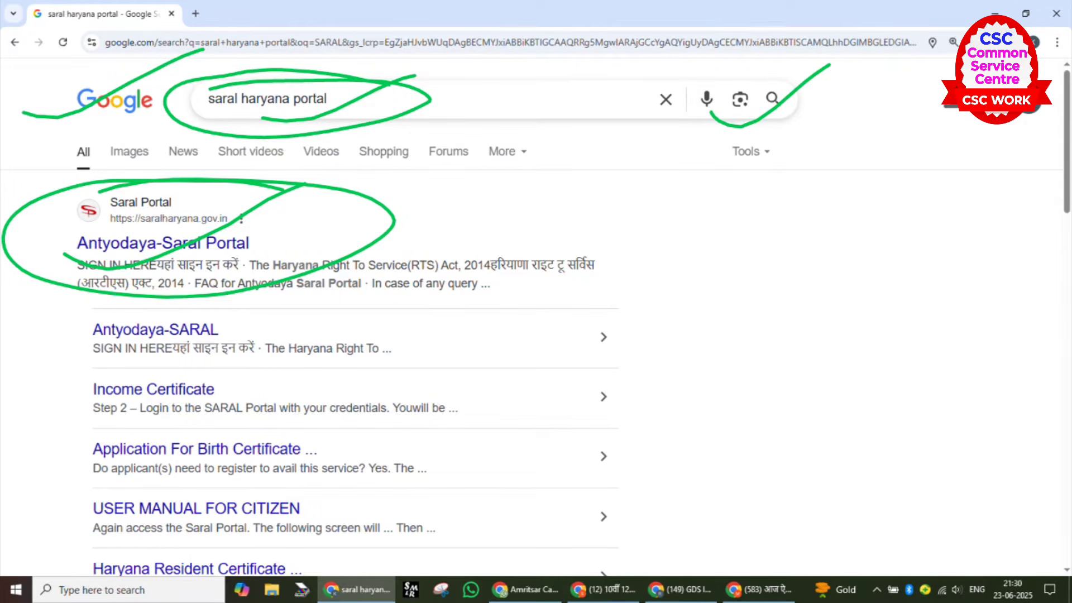
pyautogui.moveTo(156, 120); pyautogui.dragTo(358, 44)
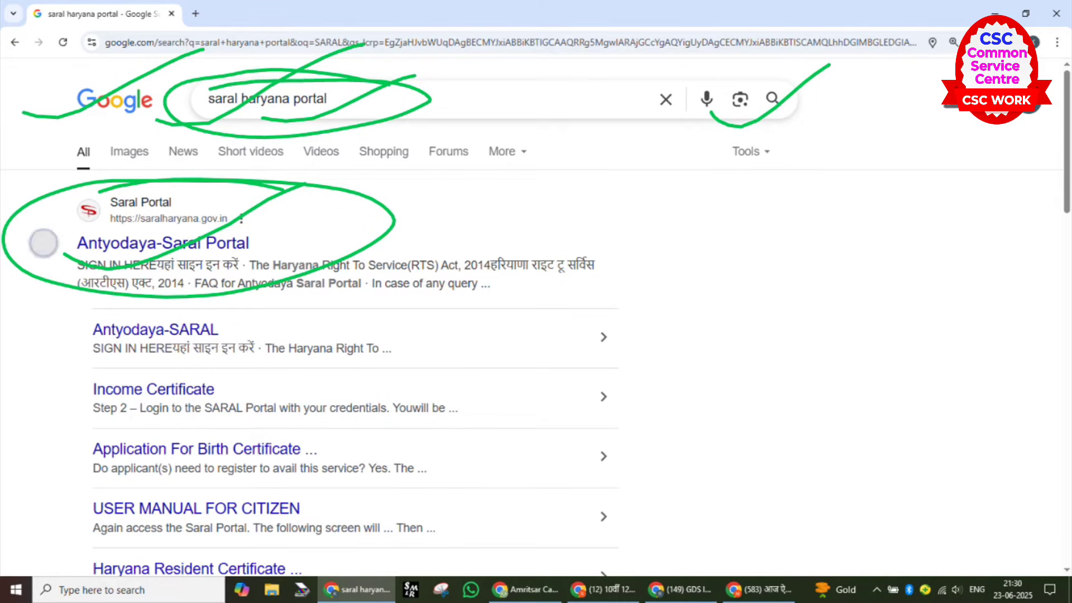
pyautogui.moveTo(43, 243); pyautogui.dragTo(230, 171)
pyautogui.moveTo(125, 267); pyautogui.dragTo(366, 184)
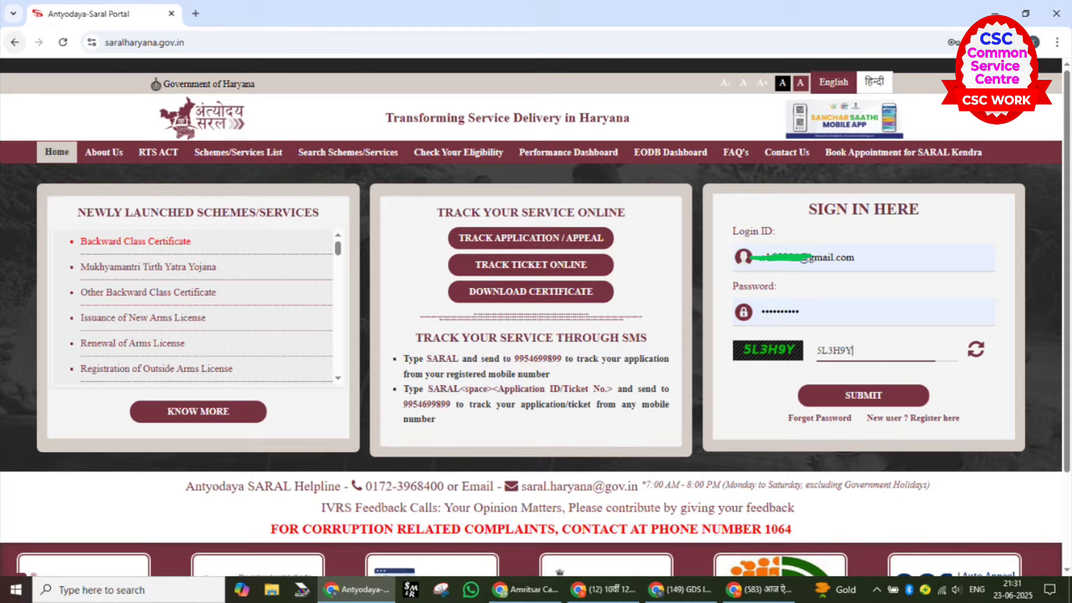
pyautogui.moveTo(98, 156); pyautogui.dragTo(333, 77)
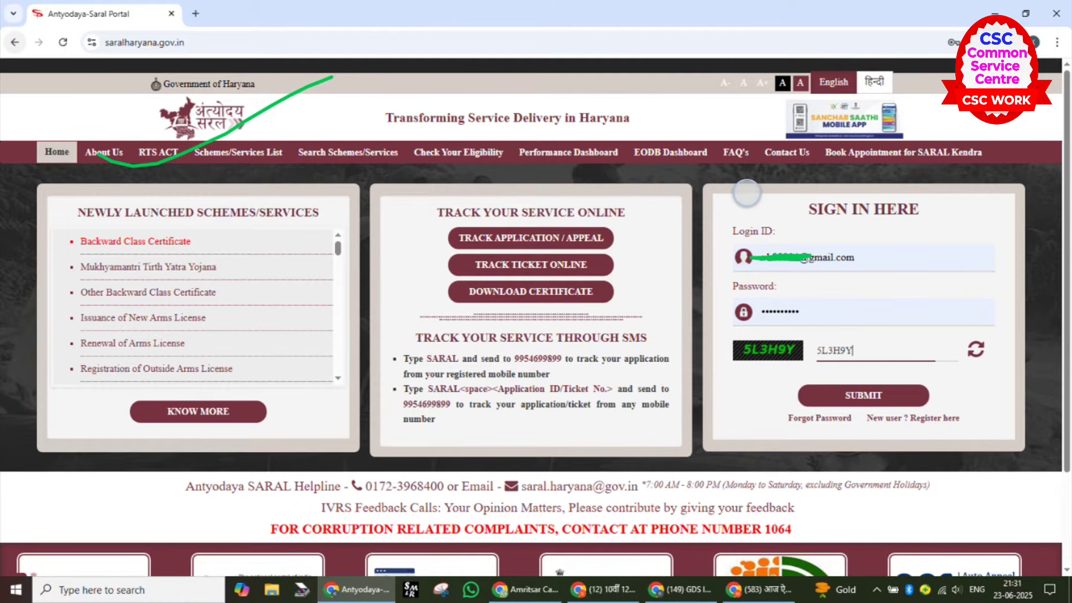
pyautogui.moveTo(746, 193)
pyautogui.mouseDown()
pyautogui.moveTo(771, 203)
pyautogui.moveTo(900, 173)
pyautogui.mouseUp()
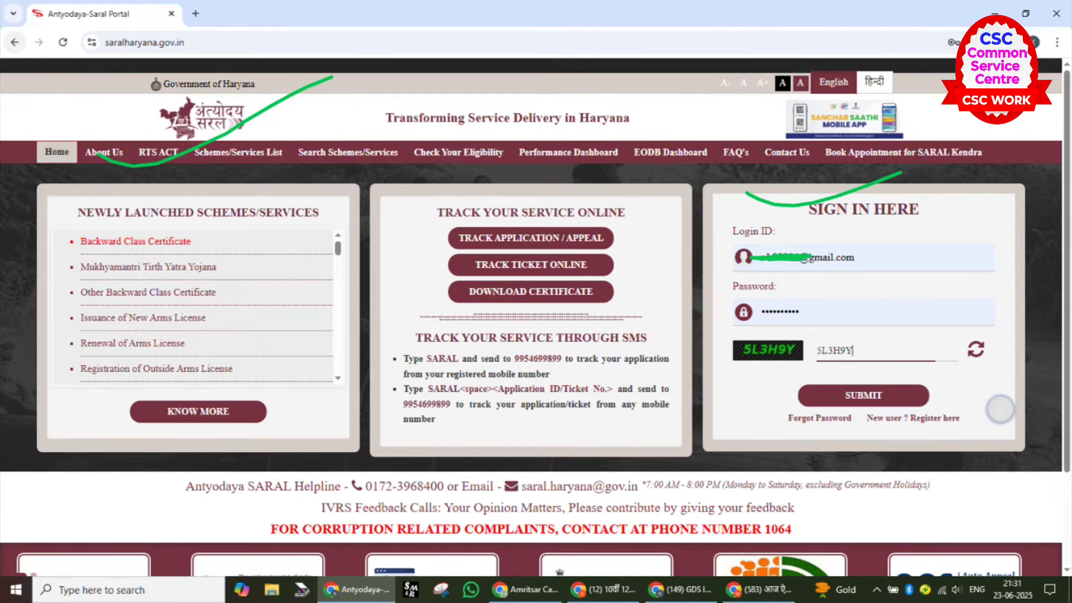
pyautogui.moveTo(1001, 410)
pyautogui.mouseDown()
pyautogui.moveTo(916, 395)
pyautogui.moveTo(896, 450)
pyautogui.moveTo(1028, 405)
pyautogui.mouseUp()
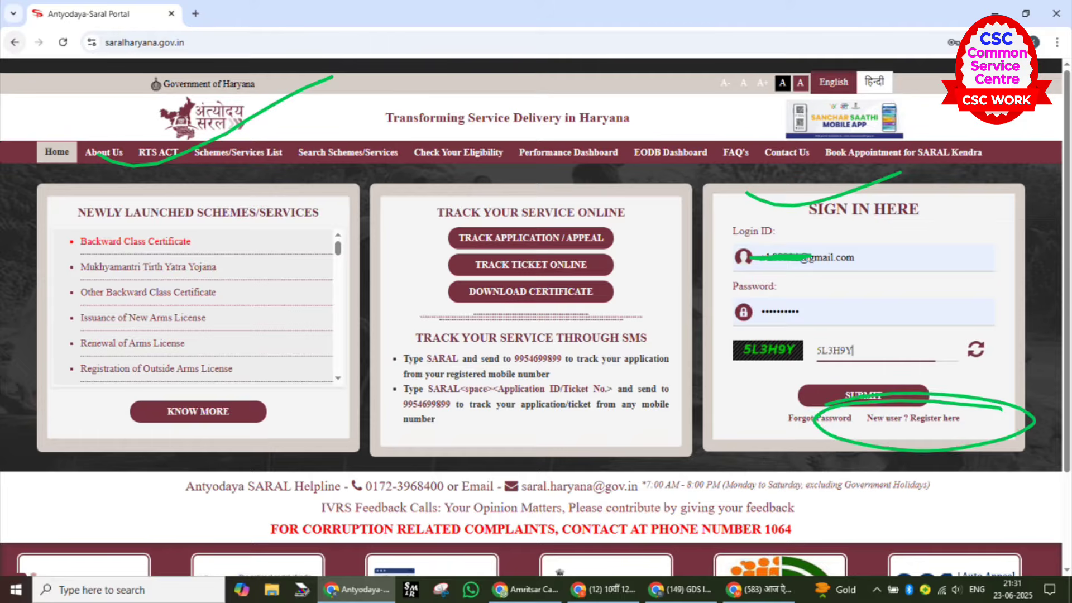
pyautogui.moveTo(861, 419); pyautogui.dragTo(1021, 384)
pyautogui.moveTo(358, 164); pyautogui.dragTo(321, 282)
pyautogui.moveTo(377, 229)
pyautogui.mouseDown()
pyautogui.moveTo(442, 212)
pyautogui.moveTo(581, 224)
pyautogui.moveTo(671, 137)
pyautogui.moveTo(720, 206)
pyautogui.moveTo(779, 184)
pyautogui.mouseUp()
pyautogui.click(709, 88)
pyautogui.moveTo(402, 290)
pyautogui.mouseDown()
pyautogui.moveTo(441, 391)
pyautogui.moveTo(559, 251)
pyautogui.moveTo(614, 358)
pyautogui.moveTo(606, 360)
pyautogui.mouseUp()
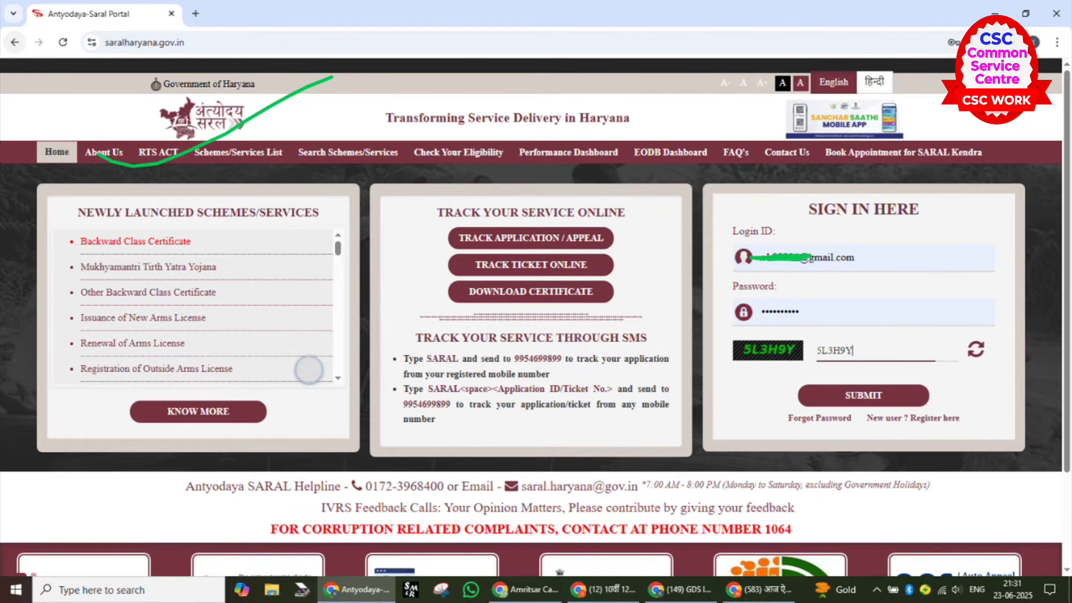
pyautogui.moveTo(823, 269); pyautogui.dragTo(973, 214)
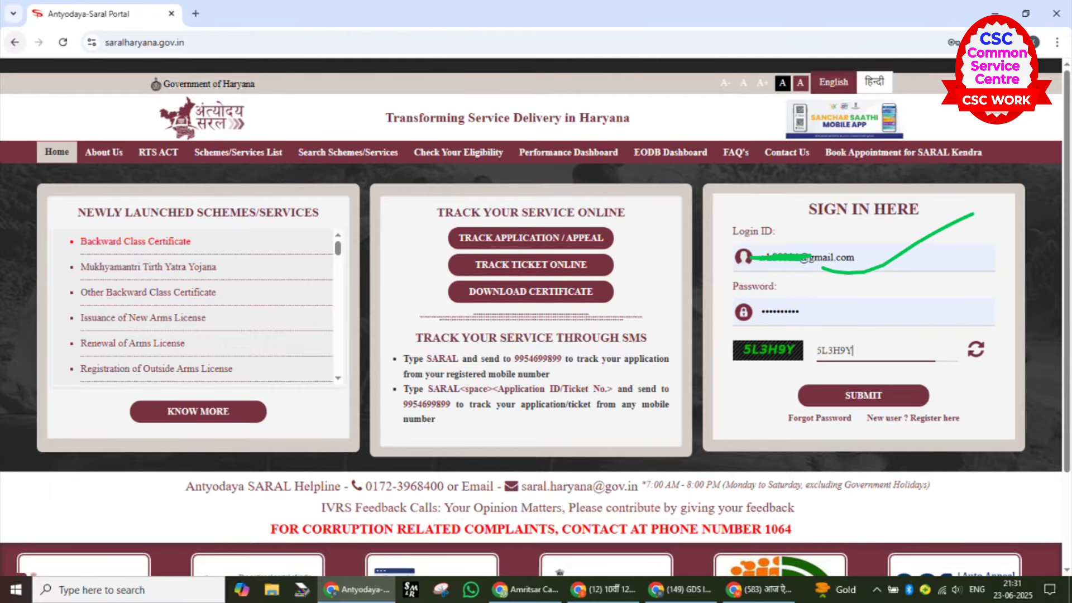
pyautogui.moveTo(821, 300); pyautogui.dragTo(942, 290)
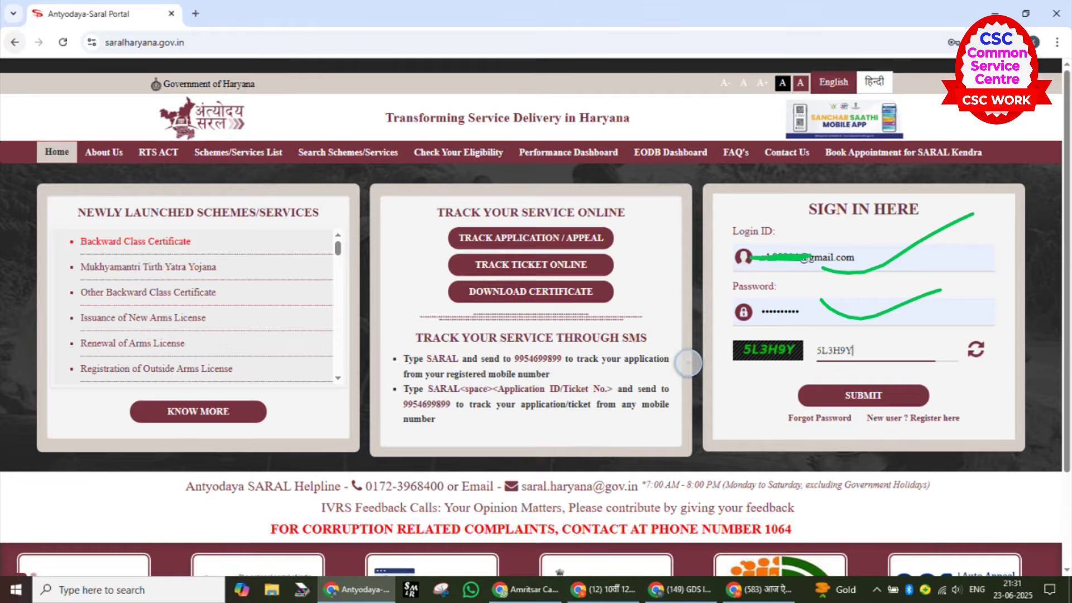
pyautogui.moveTo(689, 364); pyautogui.dragTo(948, 333)
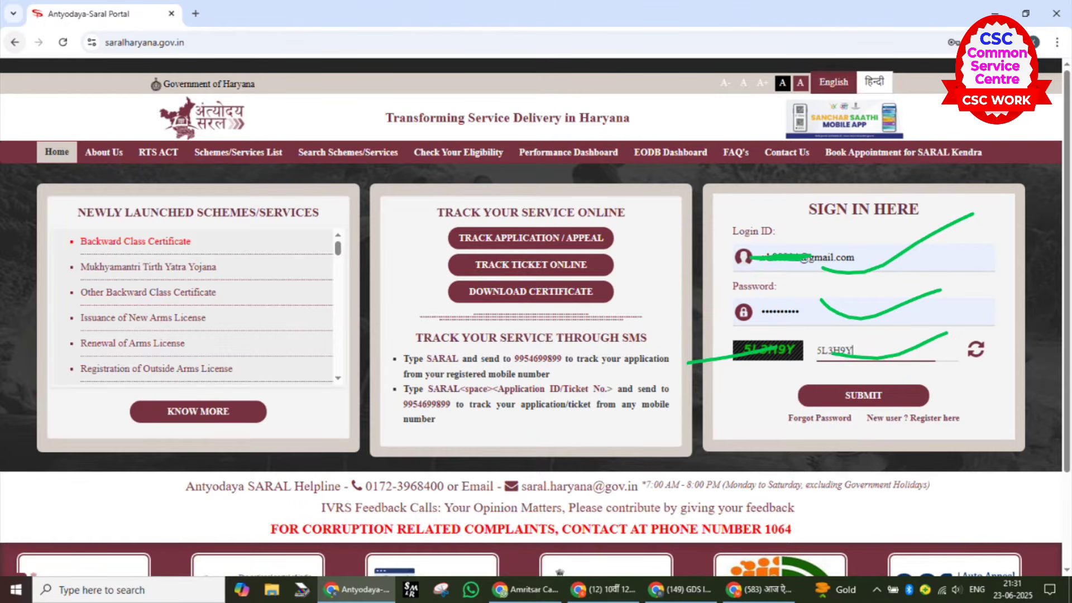
pyautogui.moveTo(964, 373)
pyautogui.mouseDown()
pyautogui.moveTo(941, 421)
pyautogui.moveTo(775, 423)
pyautogui.moveTo(748, 391)
pyautogui.moveTo(731, 414)
pyautogui.moveTo(975, 316)
pyautogui.mouseUp()
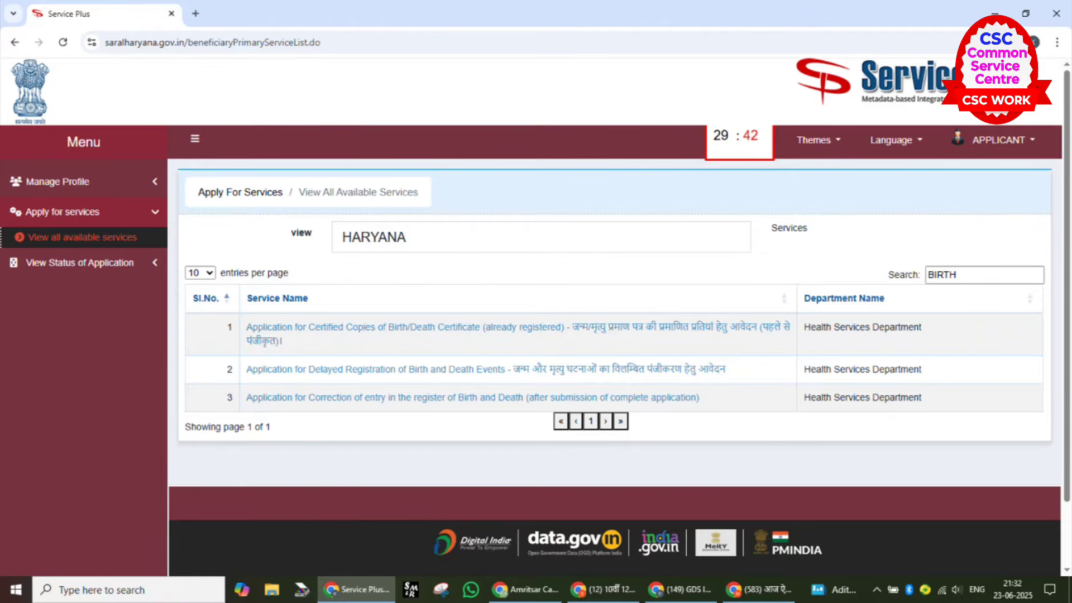
pyautogui.moveTo(134, 76)
pyautogui.mouseDown()
pyautogui.moveTo(78, 140)
pyautogui.moveTo(72, 164)
pyautogui.mouseUp()
pyautogui.moveTo(59, 87); pyautogui.dragTo(162, 106)
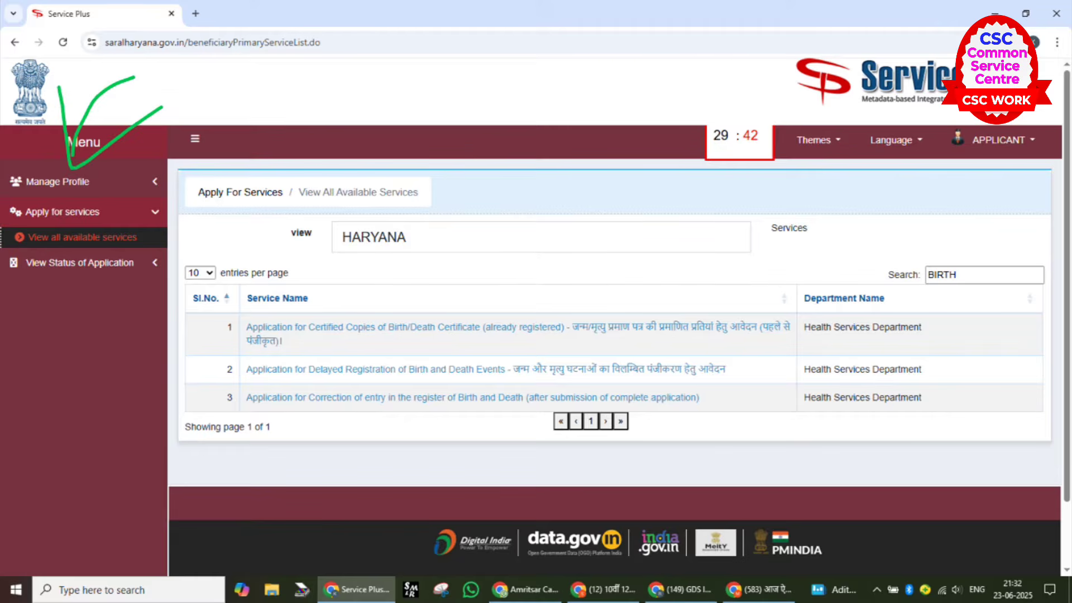
pyautogui.moveTo(22, 200); pyautogui.dragTo(169, 174)
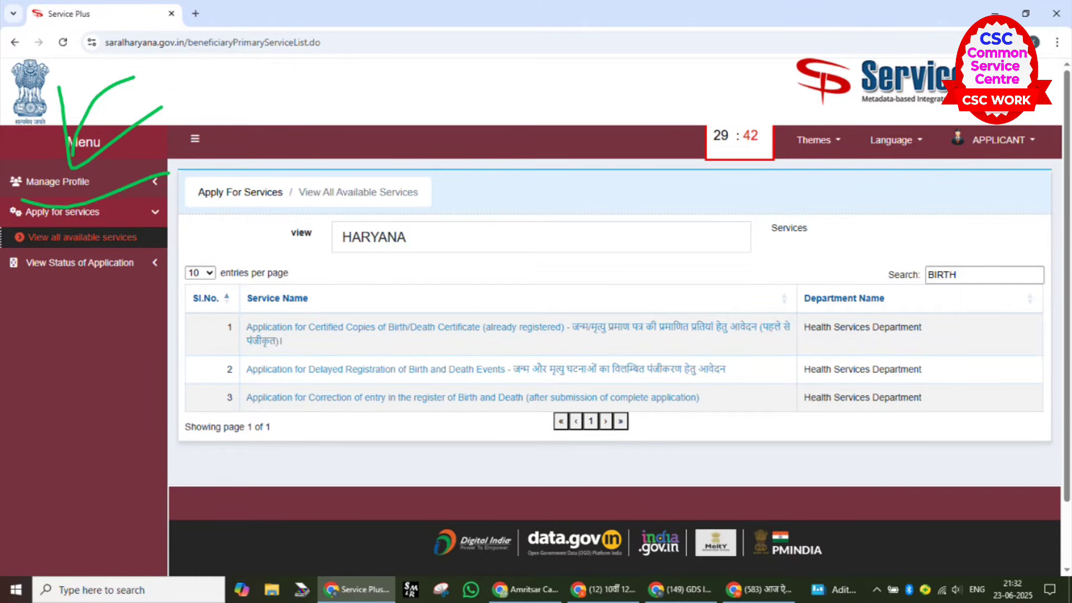
pyautogui.moveTo(157, 235)
pyautogui.mouseDown()
pyautogui.moveTo(16, 233)
pyautogui.moveTo(182, 252)
pyautogui.moveTo(103, 223)
pyautogui.mouseUp()
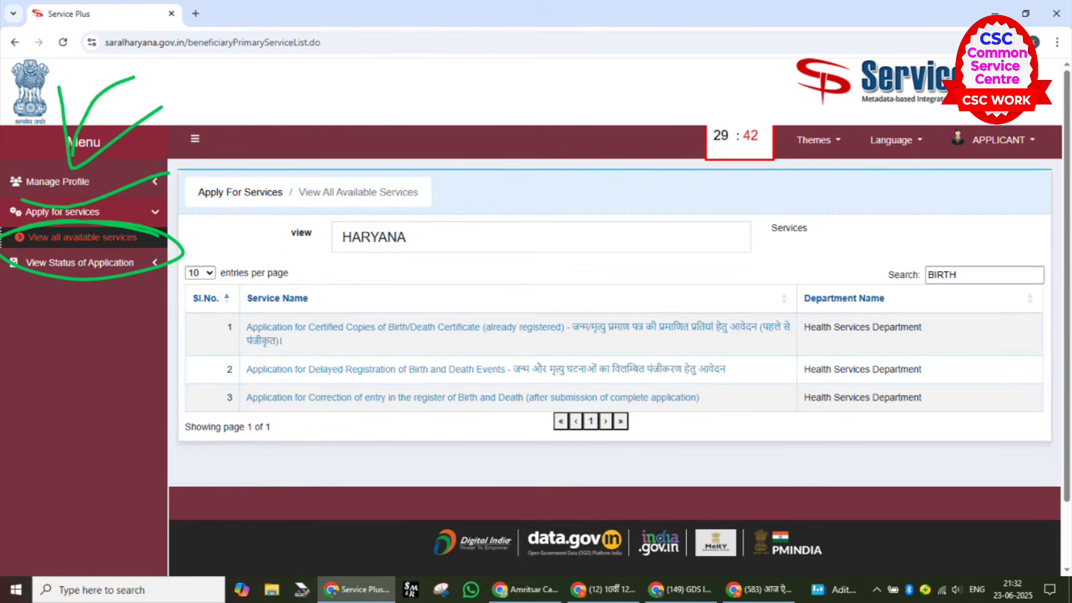
pyautogui.moveTo(22, 240); pyautogui.dragTo(166, 194)
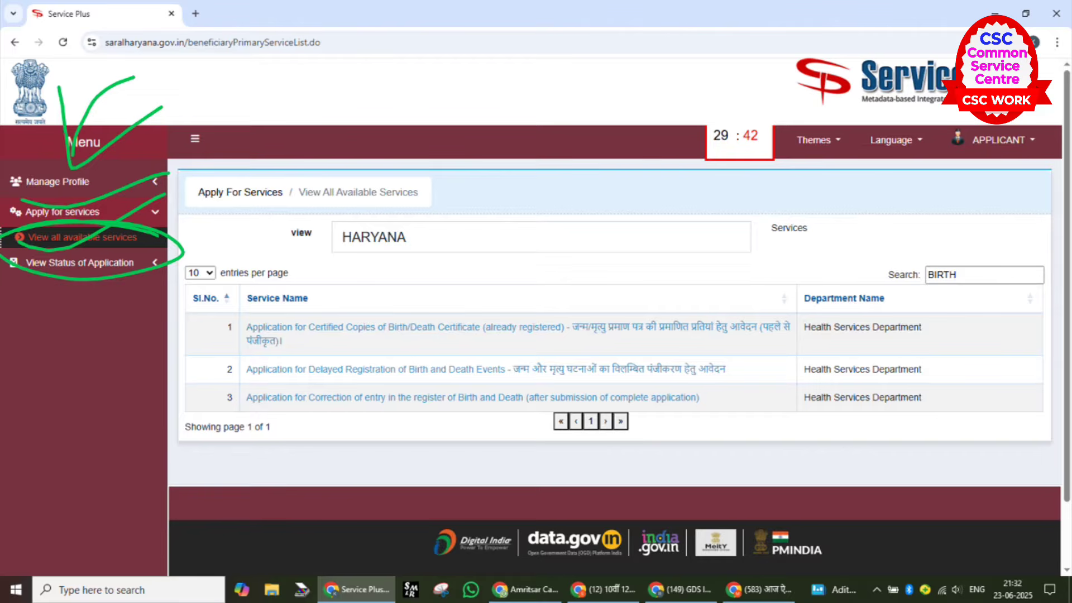
pyautogui.moveTo(285, 337); pyautogui.dragTo(569, 334)
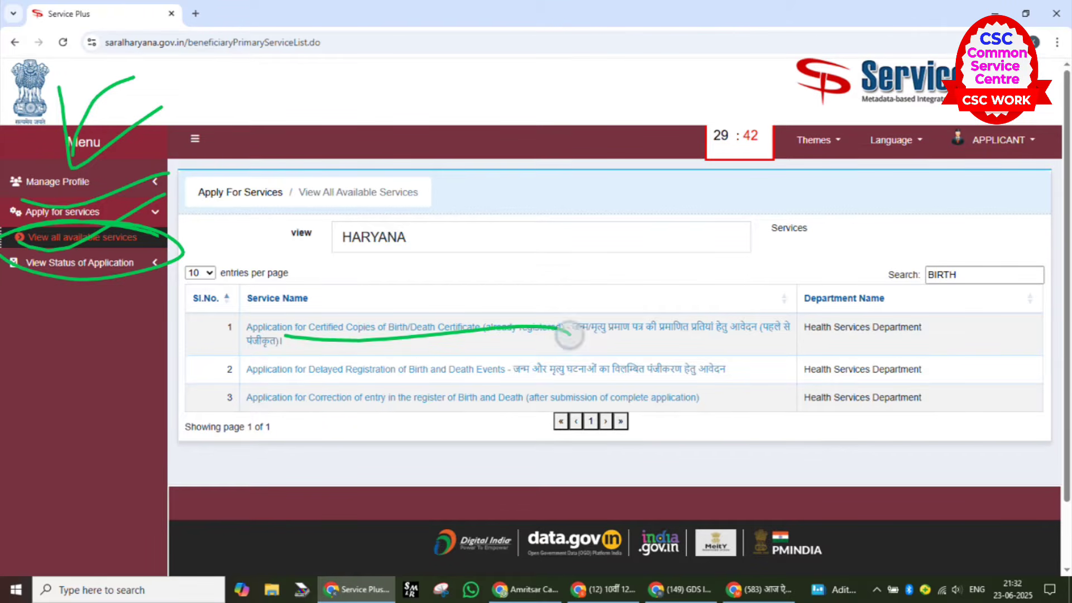
pyautogui.moveTo(298, 382); pyautogui.dragTo(570, 381)
pyautogui.moveTo(319, 415); pyautogui.dragTo(581, 412)
pyautogui.moveTo(292, 461); pyautogui.dragTo(552, 455)
pyautogui.moveTo(306, 512); pyautogui.dragTo(558, 502)
pyautogui.moveTo(329, 572); pyautogui.dragTo(614, 532)
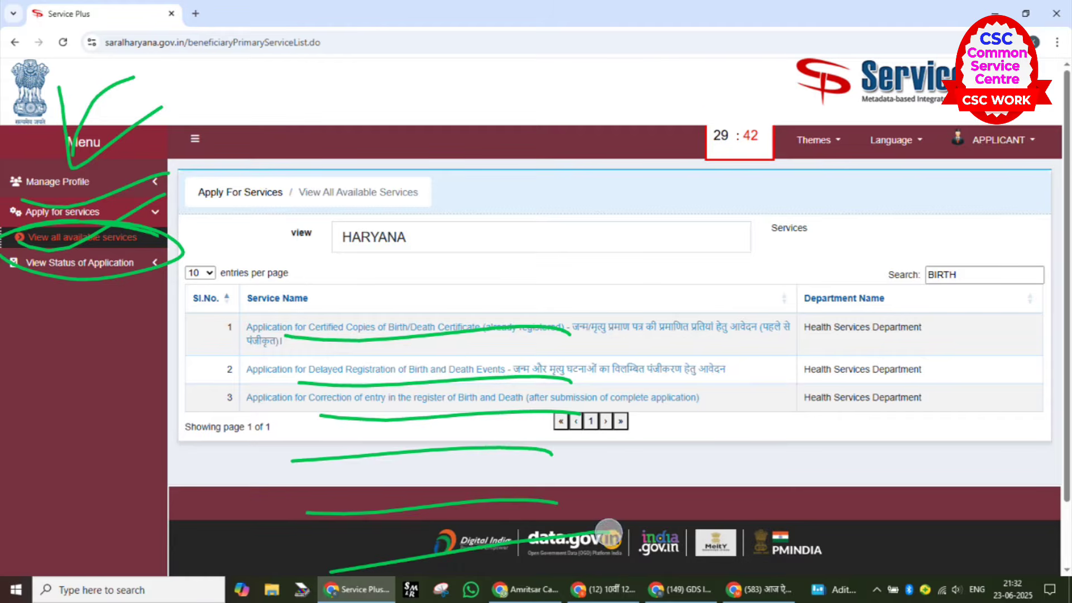
pyautogui.hotkey('ctrl', 'z')
pyautogui.hotkey('ctrl', 'z')
pyautogui.hotkey('ctrl', 'z')
pyautogui.hotkey('ctrl', 'z')
pyautogui.hotkey('ctrl', 'z')
pyautogui.hotkey('ctrl', 'z')
pyautogui.hotkey('ctrl', 'z')
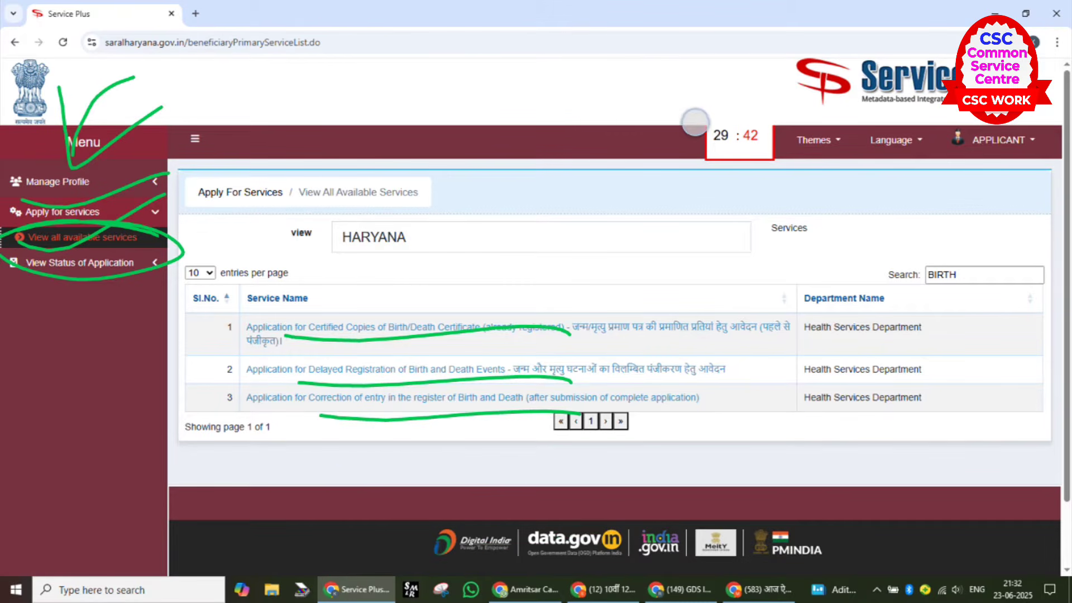
pyautogui.hotkey('ctrl', 'z')
pyautogui.hotkey('ctrl', 'z')
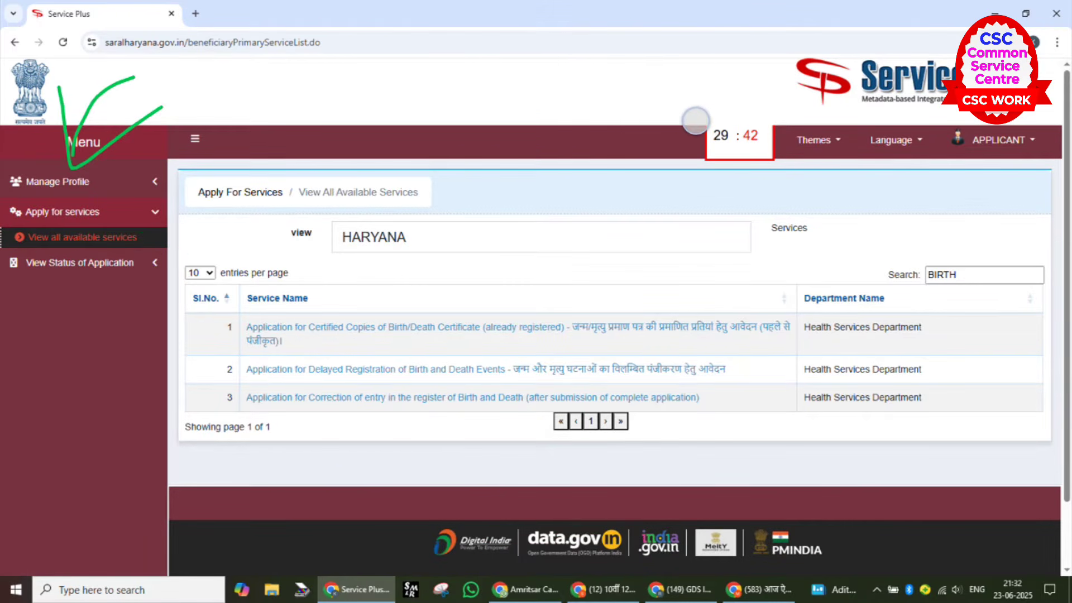
pyautogui.hotkey('ctrl', 'z')
pyautogui.hotkey('ctrl', 'z')
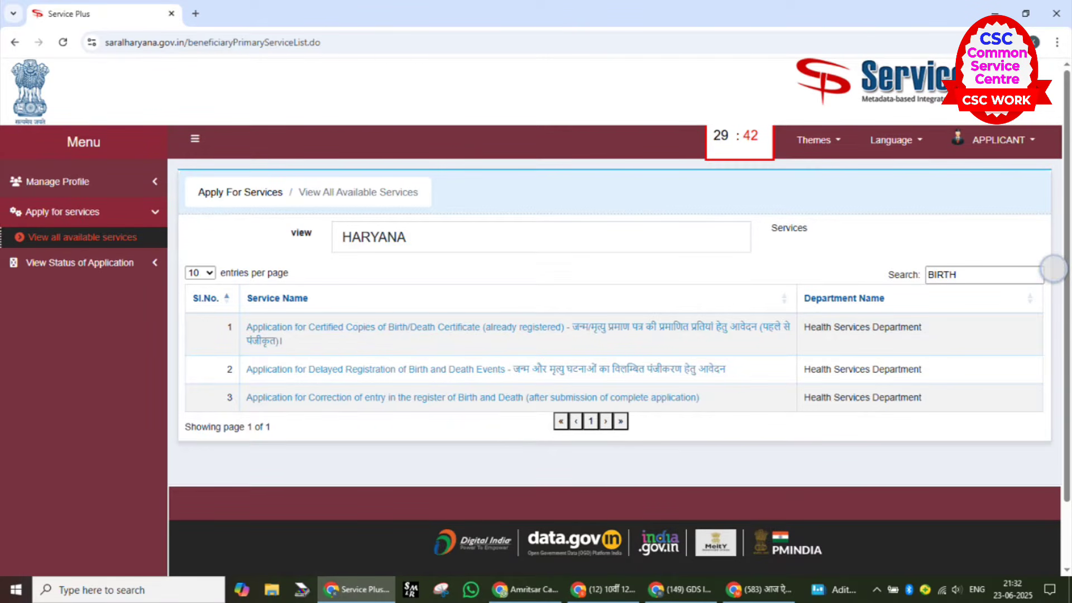
pyautogui.moveTo(1054, 268)
pyautogui.mouseDown()
pyautogui.moveTo(909, 242)
pyautogui.moveTo(976, 307)
pyautogui.moveTo(916, 239)
pyautogui.mouseUp()
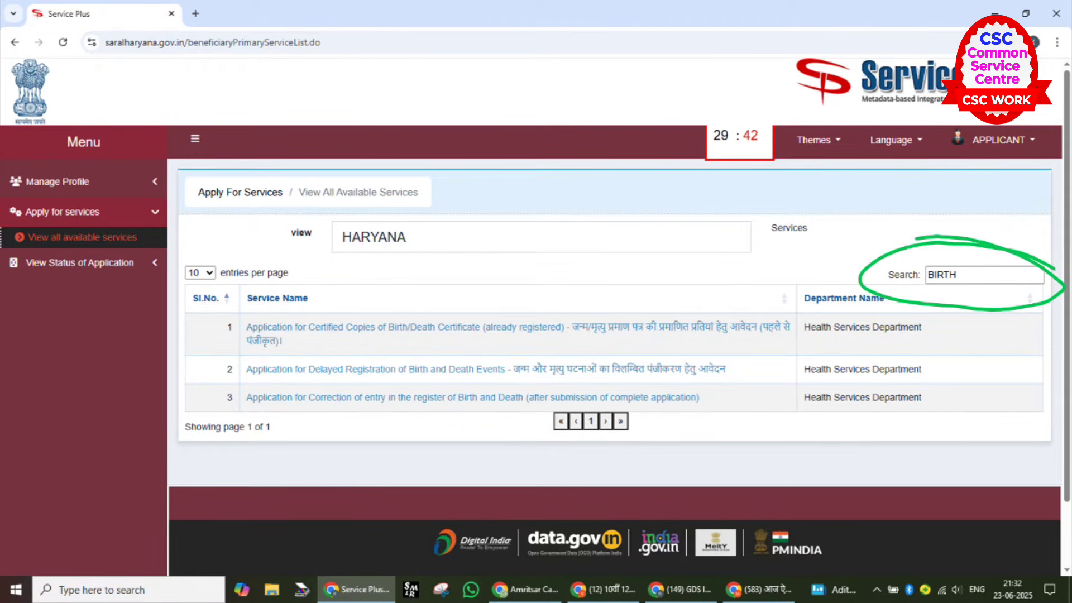
pyautogui.moveTo(902, 283); pyautogui.dragTo(1015, 241)
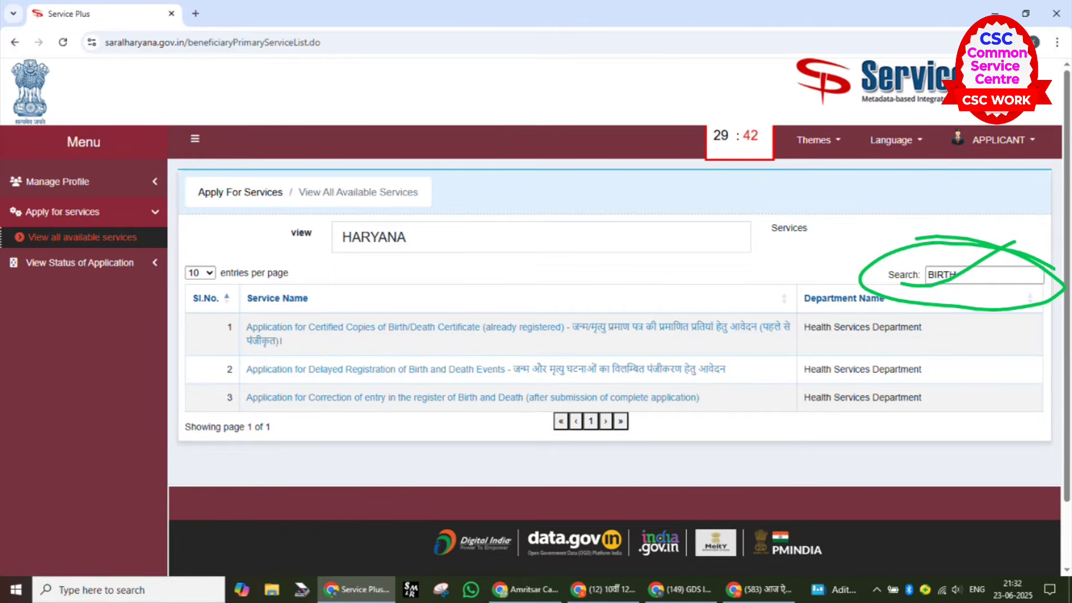
pyautogui.moveTo(76, 335); pyautogui.dragTo(310, 283)
pyautogui.moveTo(98, 366); pyautogui.dragTo(258, 352)
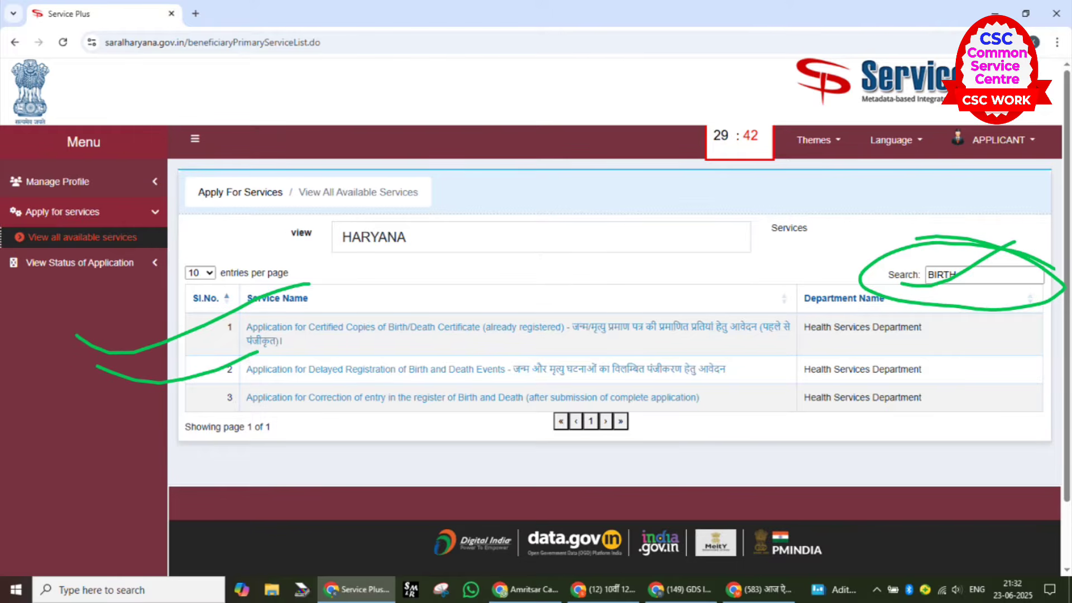
pyautogui.moveTo(97, 404); pyautogui.dragTo(298, 373)
pyautogui.click(684, 117)
pyautogui.click(680, 111)
pyautogui.click(682, 124)
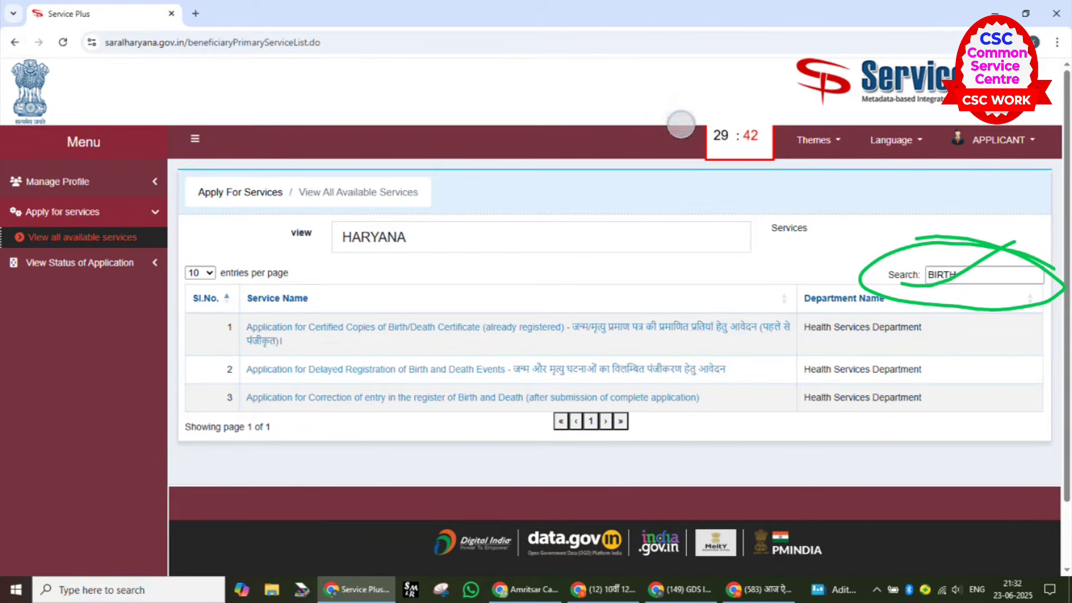
pyautogui.click(682, 122)
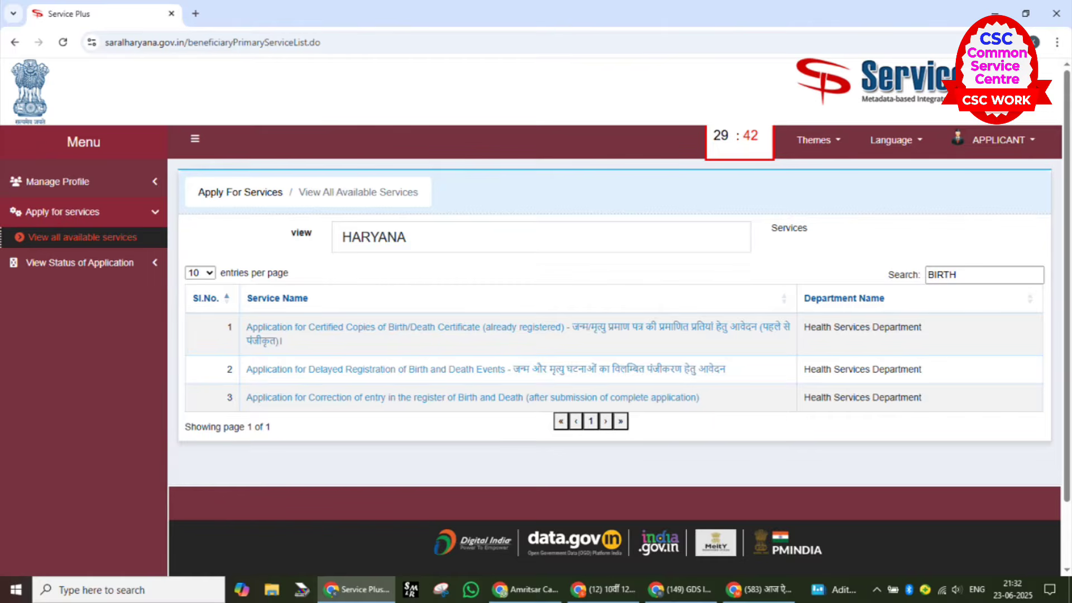
pyautogui.moveTo(148, 330); pyautogui.dragTo(354, 283)
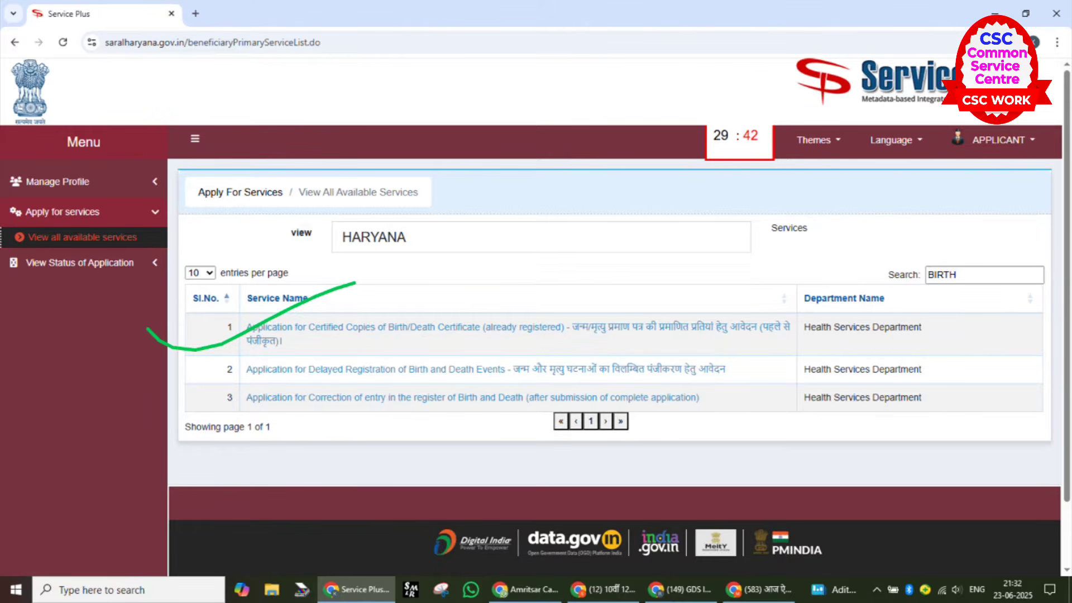
pyautogui.click(394, 319)
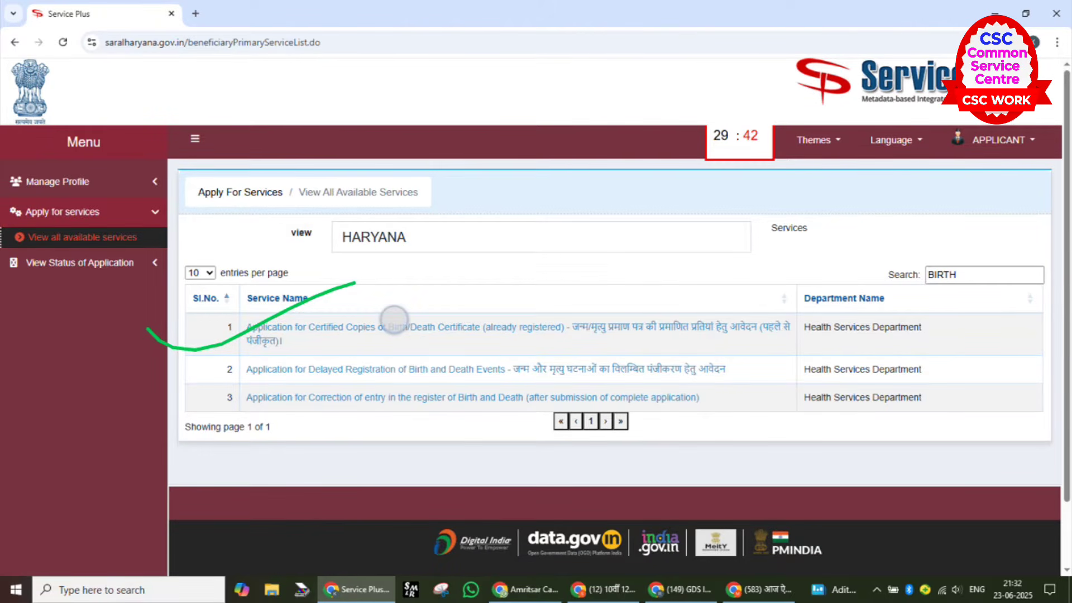
pyautogui.moveTo(394, 320); pyautogui.dragTo(657, 260)
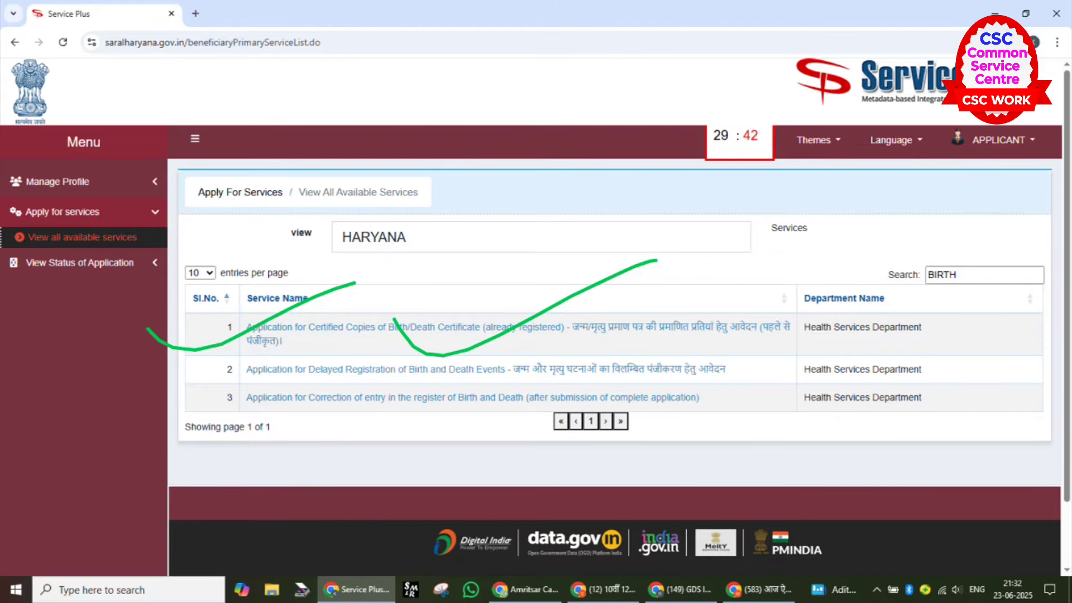
pyautogui.moveTo(291, 323); pyautogui.dragTo(442, 289)
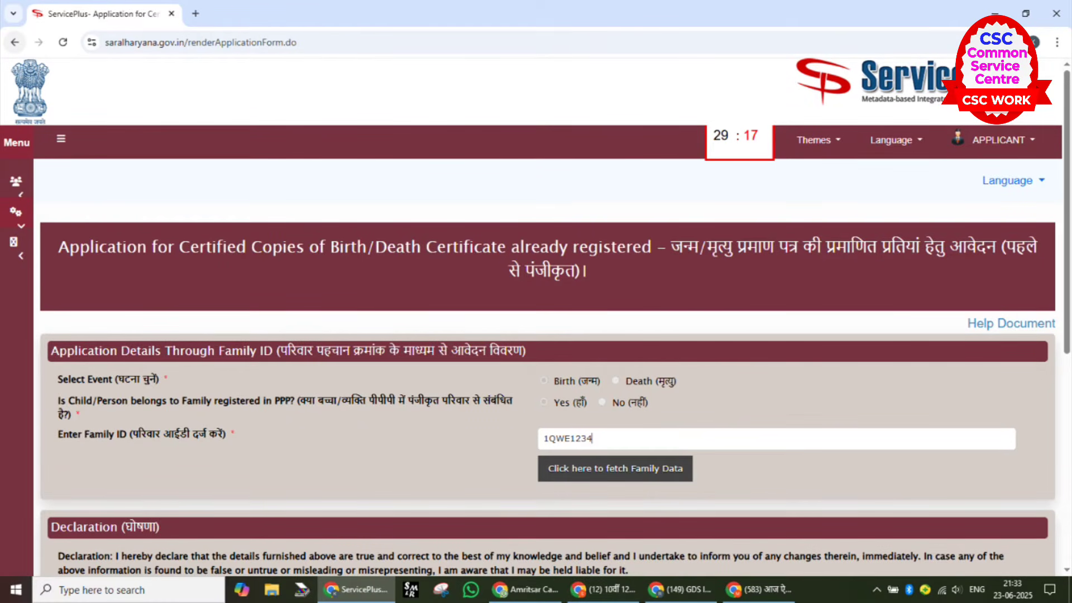
pyautogui.moveTo(236, 339); pyautogui.dragTo(427, 308)
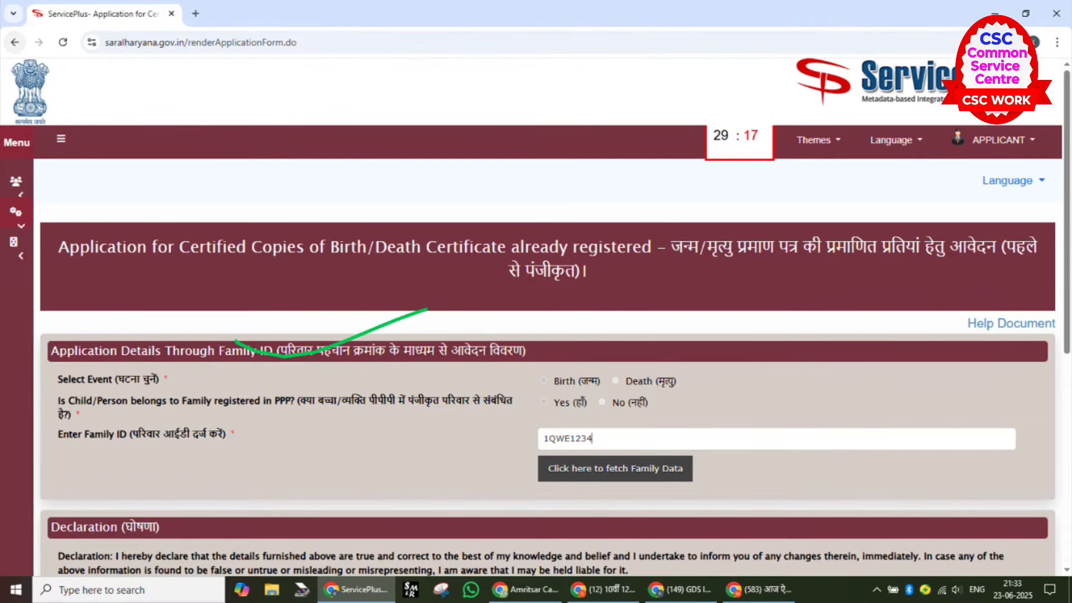
pyautogui.moveTo(478, 356); pyautogui.dragTo(597, 322)
pyautogui.moveTo(597, 370)
pyautogui.mouseDown()
pyautogui.moveTo(532, 367)
pyautogui.moveTo(564, 383)
pyautogui.moveTo(593, 372)
pyautogui.mouseUp()
pyautogui.click(683, 134)
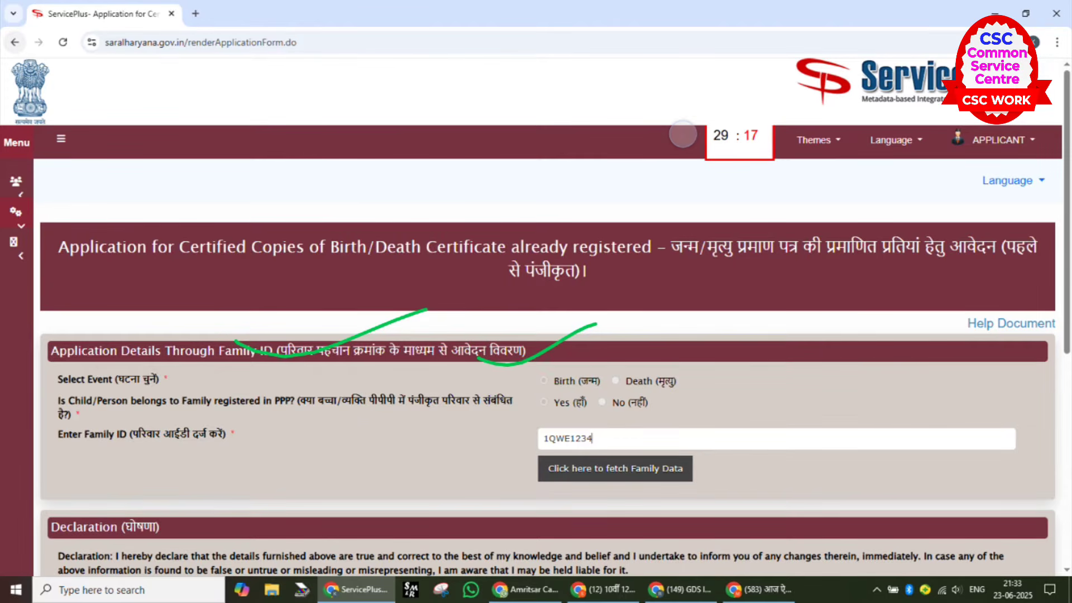
pyautogui.click(697, 115)
# - Draw green ticks on the Birth option, the question about the family being registered in PPP, and its Yes answer
pyautogui.moveTo(515, 364); pyautogui.dragTo(624, 340)
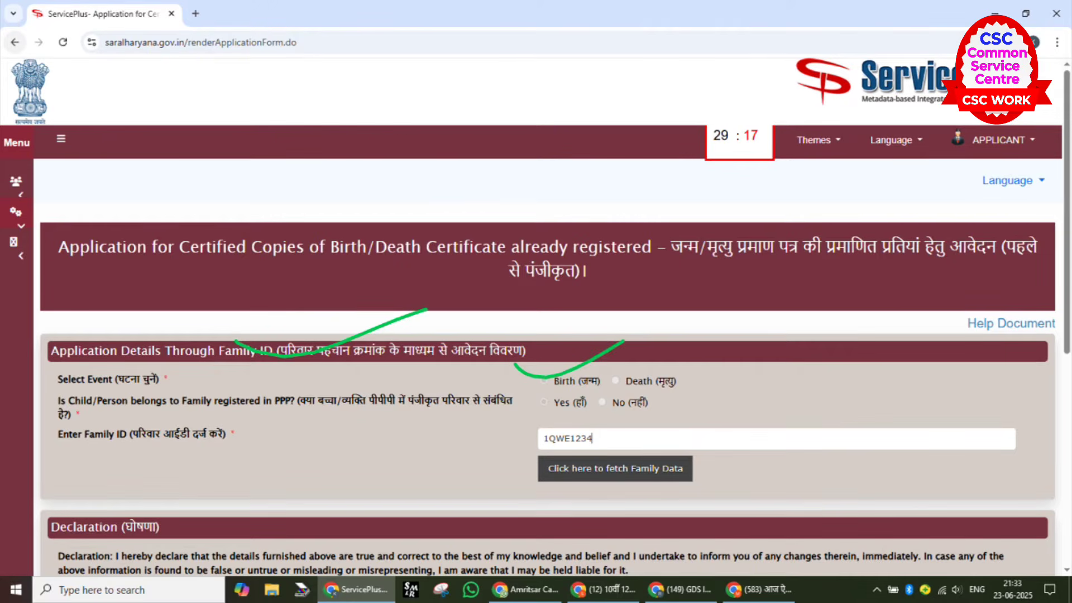
pyautogui.moveTo(229, 404); pyautogui.dragTo(350, 382)
pyautogui.moveTo(471, 402); pyautogui.dragTo(595, 360)
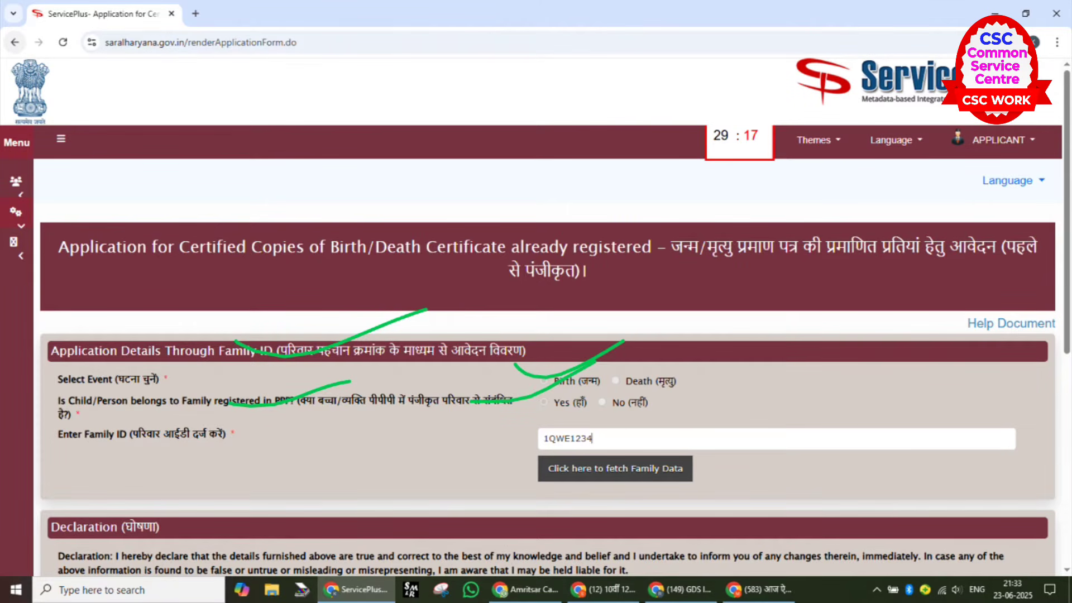
# - Tick the Enter Family ID label and field, and circle and tick the button that fetches the family data
pyautogui.moveTo(107, 473); pyautogui.dragTo(308, 414)
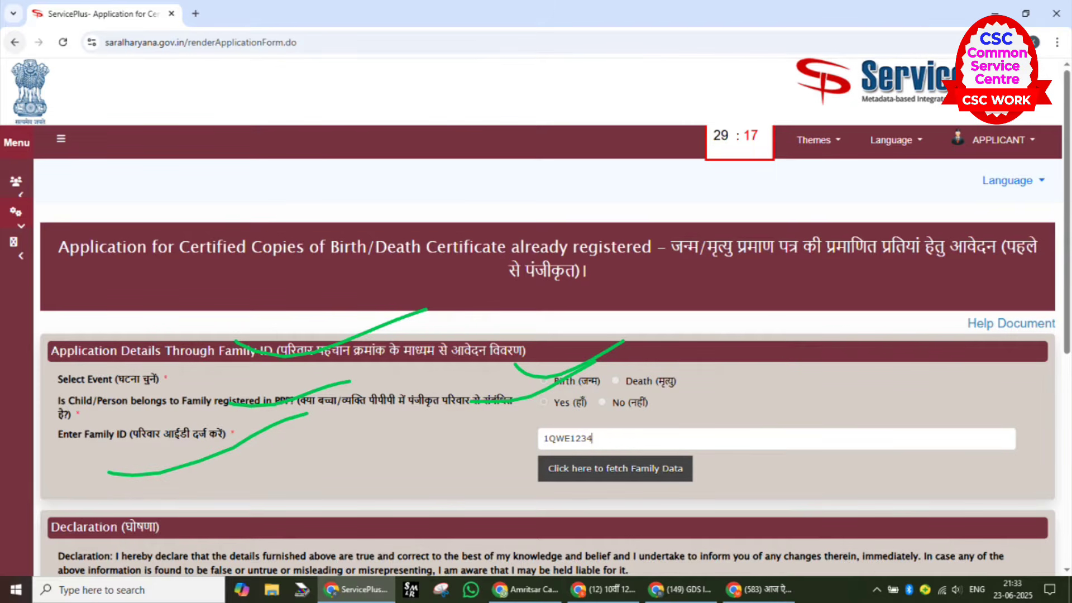
pyautogui.moveTo(449, 436); pyautogui.dragTo(635, 404)
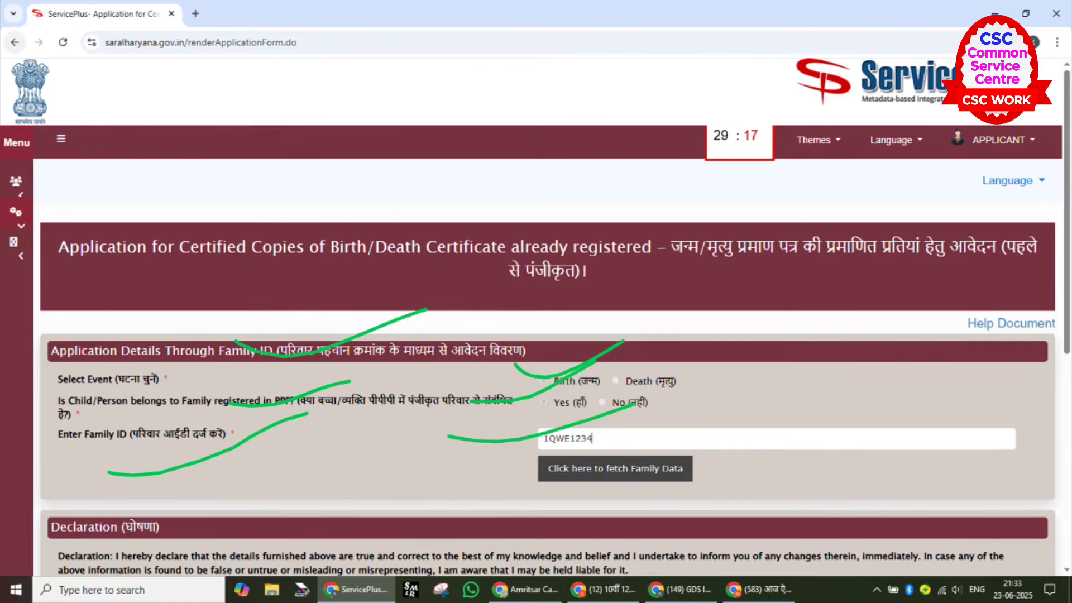
pyautogui.moveTo(737, 463); pyautogui.dragTo(668, 450)
pyautogui.moveTo(597, 511)
pyautogui.mouseDown()
pyautogui.moveTo(561, 450)
pyautogui.moveTo(477, 450)
pyautogui.mouseUp()
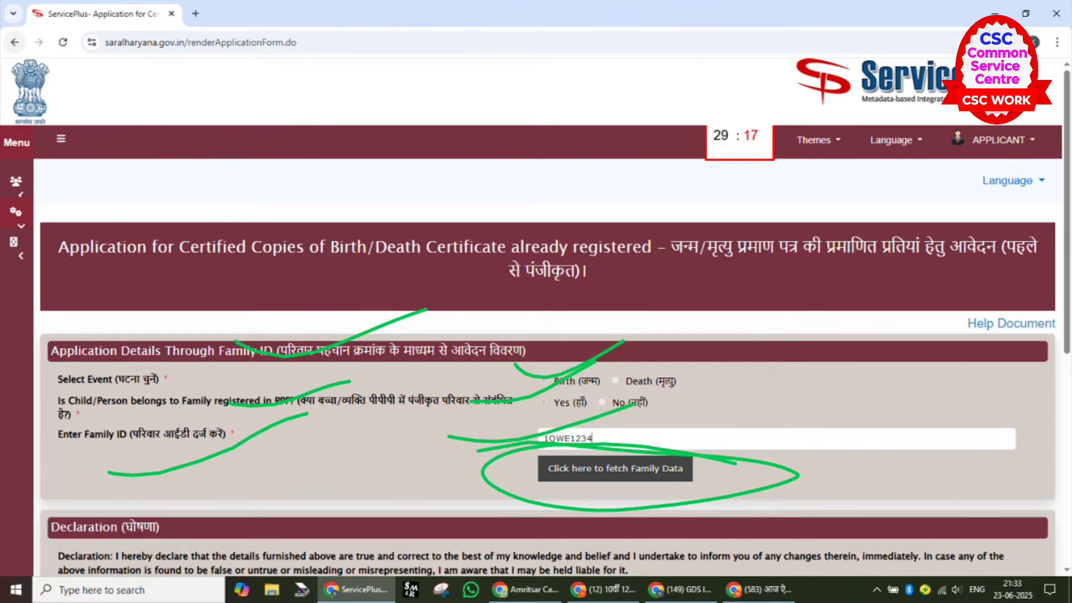
pyautogui.moveTo(686, 429); pyautogui.dragTo(875, 409)
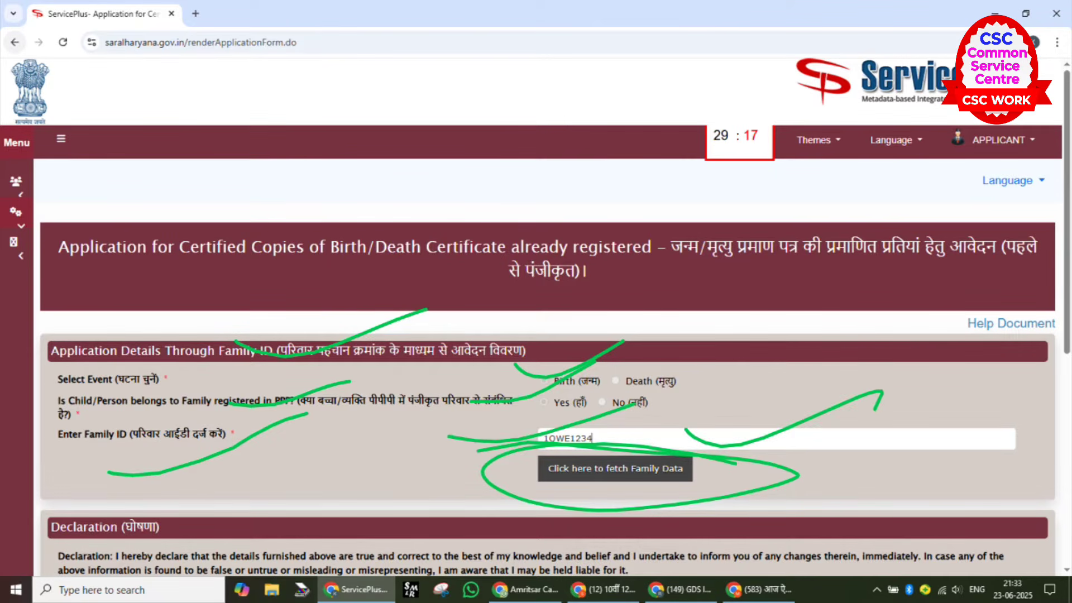
pyautogui.moveTo(468, 489)
pyautogui.mouseDown()
pyautogui.moveTo(509, 505)
pyautogui.moveTo(737, 399)
pyautogui.mouseUp()
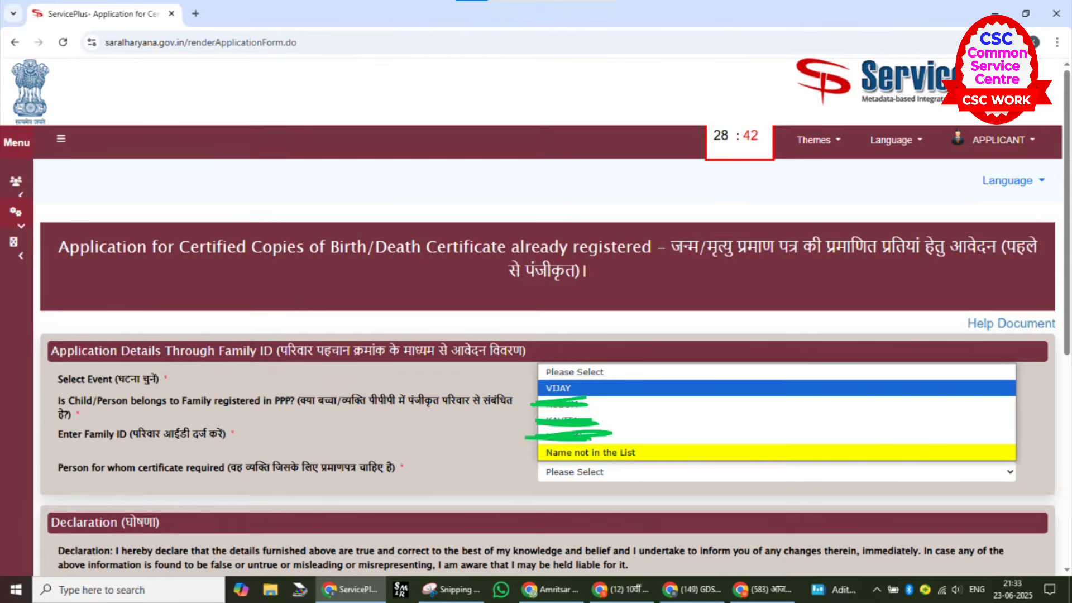
# - Tick the "Person for whom certificate required" label and each family member in the open list
pyautogui.moveTo(238, 497); pyautogui.dragTo(425, 429)
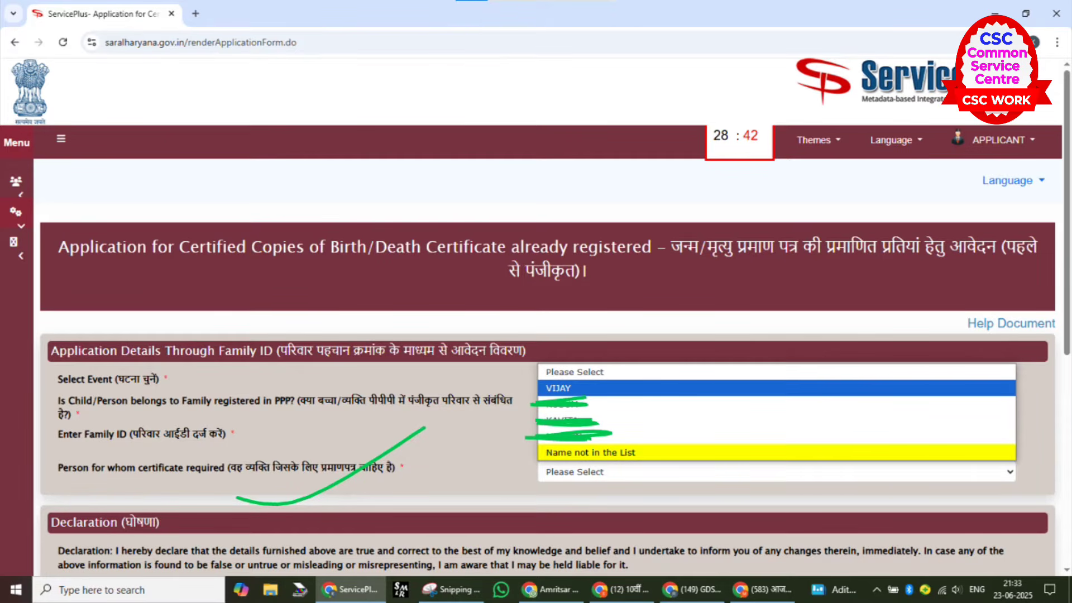
pyautogui.moveTo(639, 385); pyautogui.dragTo(748, 367)
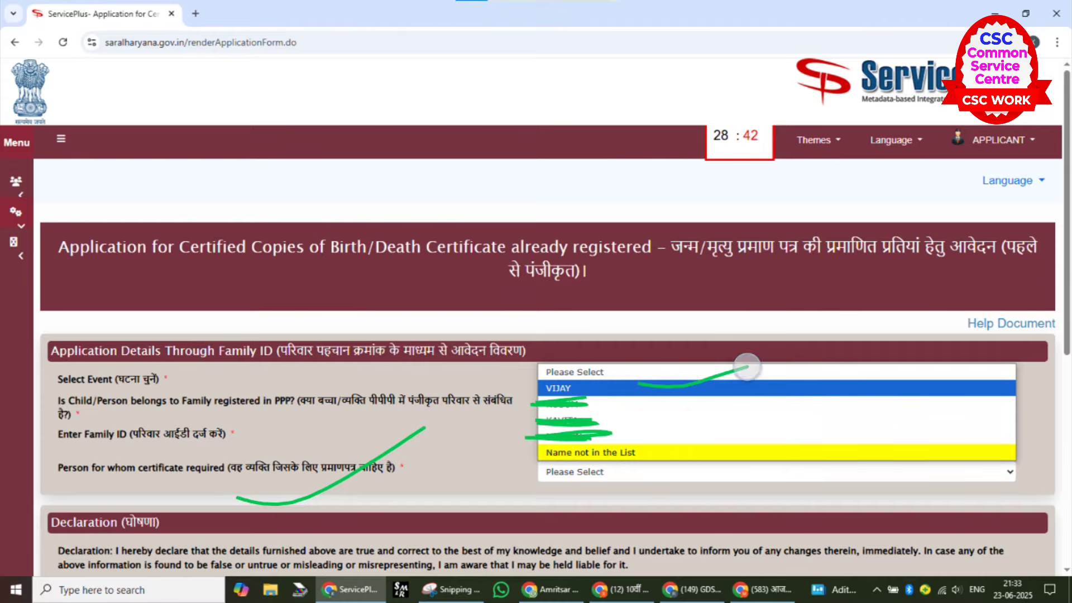
pyautogui.moveTo(642, 416); pyautogui.dragTo(737, 391)
pyautogui.moveTo(640, 434)
pyautogui.mouseDown()
pyautogui.moveTo(724, 404)
pyautogui.moveTo(728, 414)
pyautogui.mouseUp()
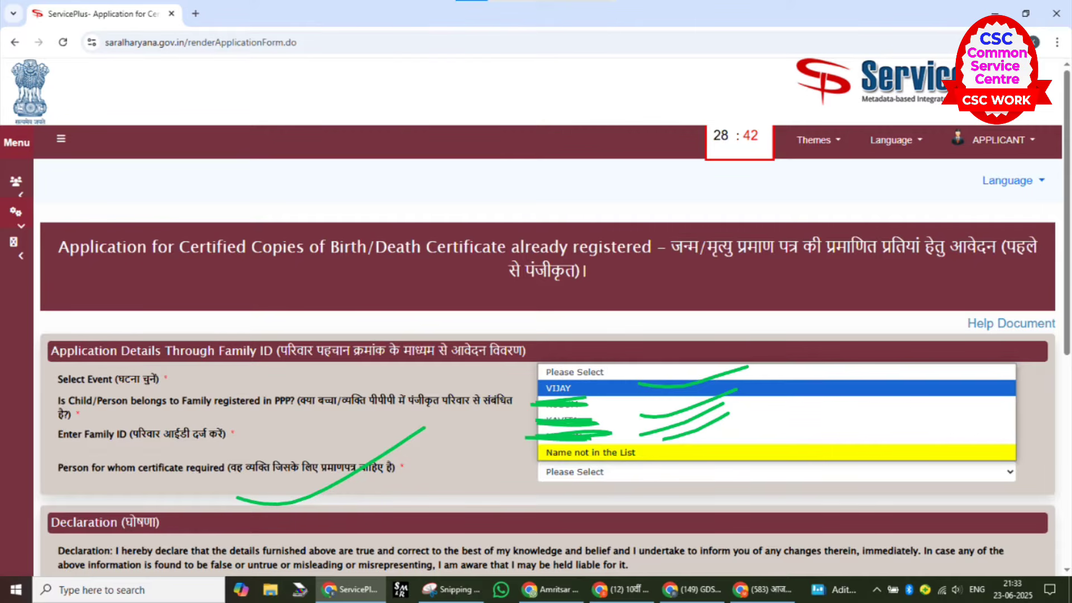
# - Circle the first family member in the list, and tick that entry and the "Name not in the List" option
pyautogui.moveTo(617, 371)
pyautogui.mouseDown()
pyautogui.moveTo(519, 371)
pyautogui.moveTo(639, 391)
pyautogui.moveTo(499, 365)
pyautogui.mouseUp()
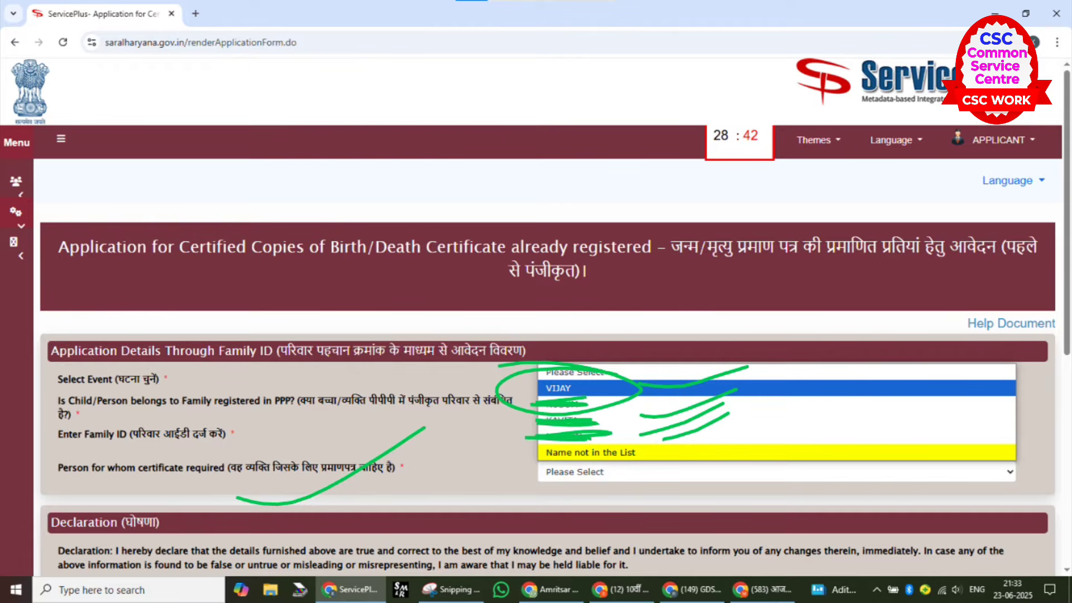
pyautogui.moveTo(663, 438)
pyautogui.mouseDown()
pyautogui.moveTo(733, 455)
pyautogui.moveTo(811, 441)
pyautogui.mouseUp()
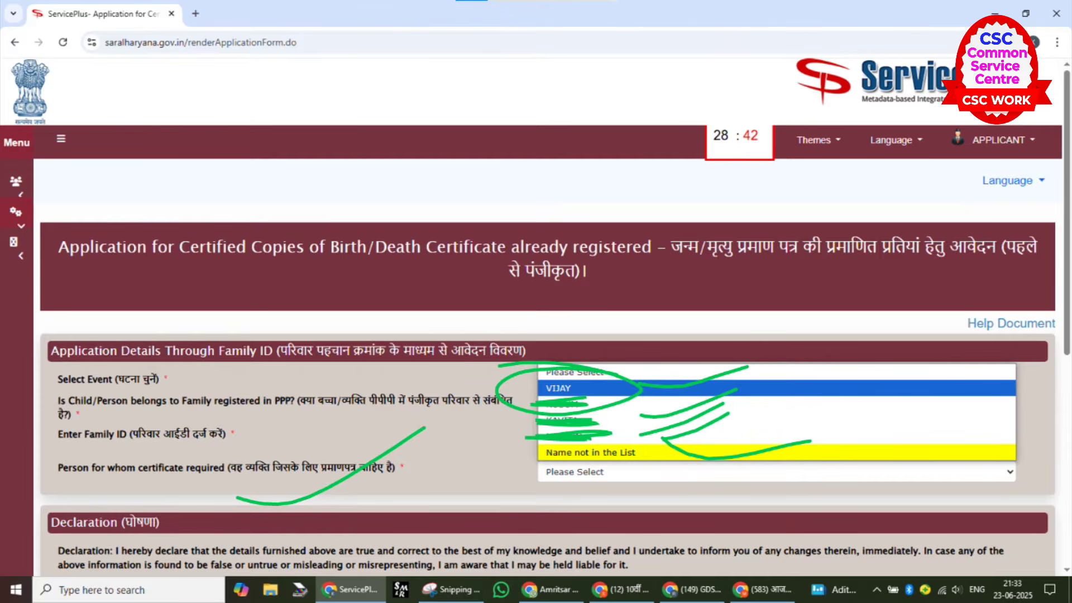
pyautogui.moveTo(770, 371); pyautogui.dragTo(888, 363)
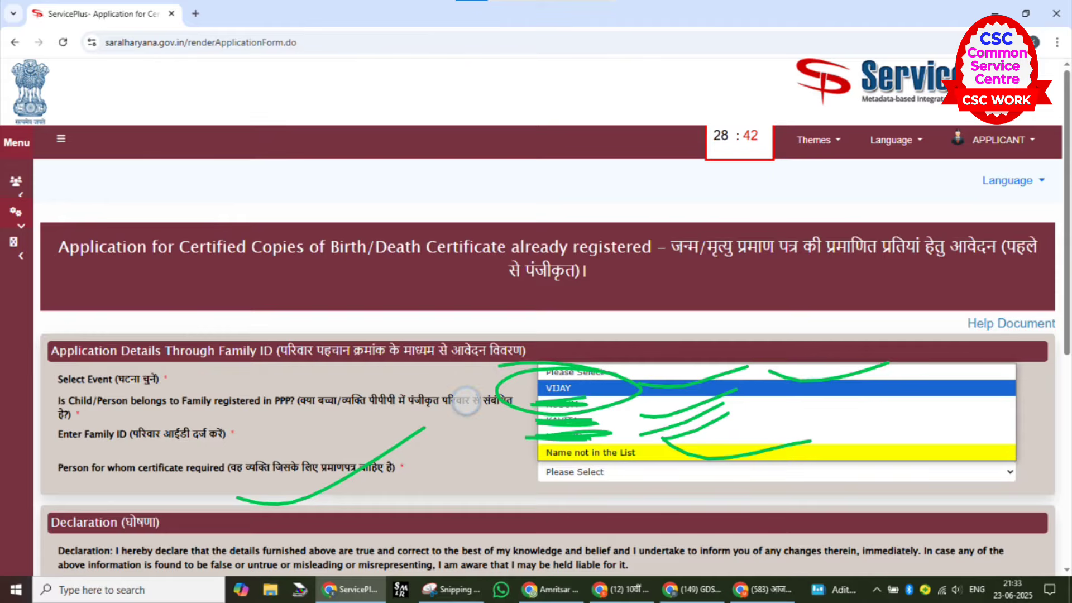
pyautogui.moveTo(466, 401); pyautogui.dragTo(628, 342)
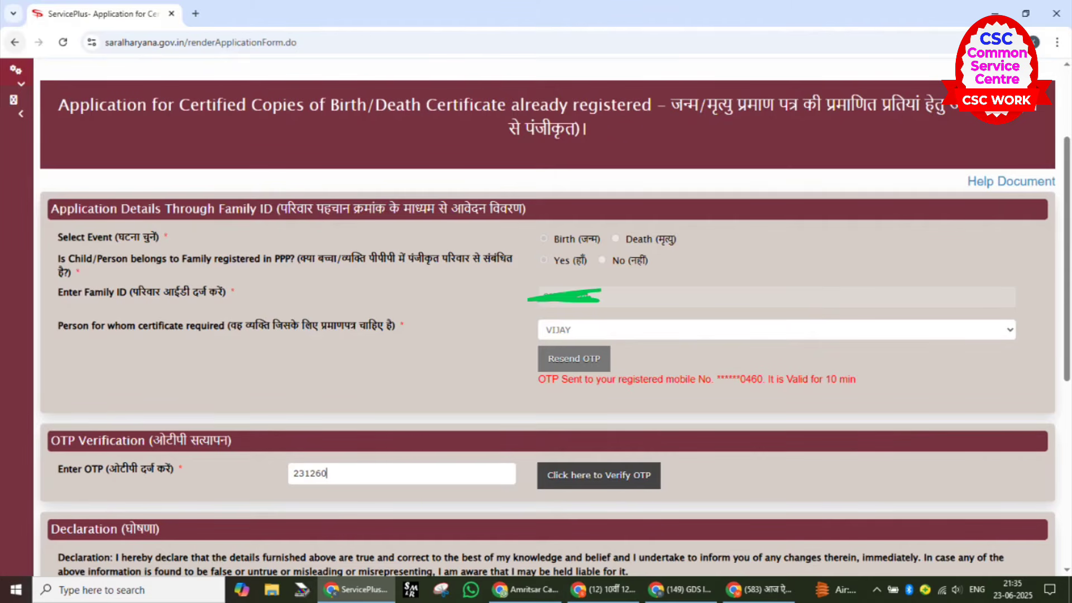
# - Tick the selected person and Resend OTP, and mark the registered mobile number with a circle and a tick
pyautogui.moveTo(452, 337); pyautogui.dragTo(658, 279)
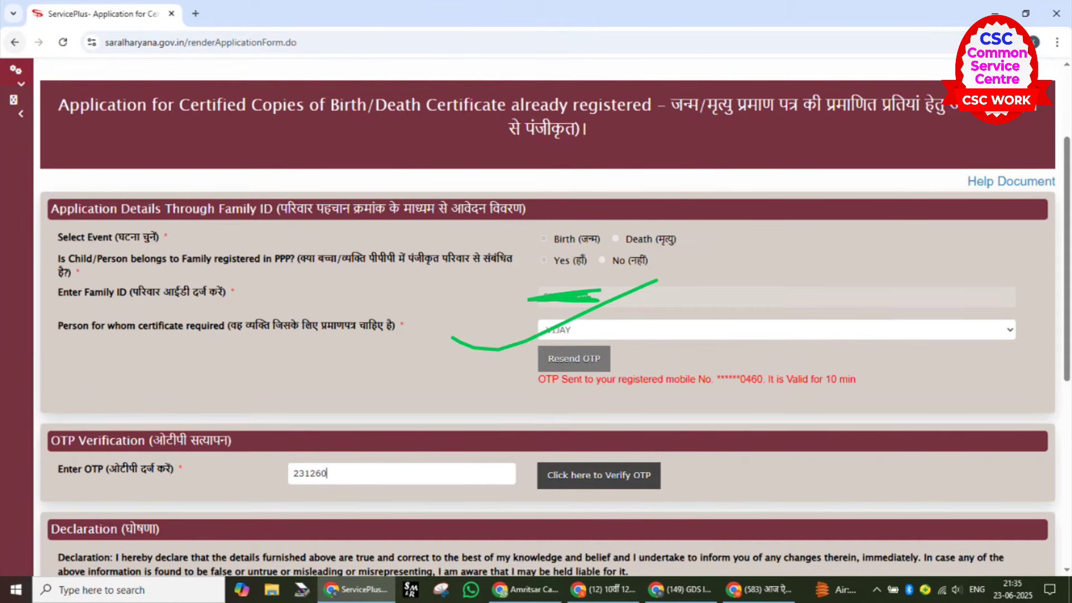
pyautogui.moveTo(457, 373); pyautogui.dragTo(629, 336)
pyautogui.moveTo(813, 371)
pyautogui.mouseDown()
pyautogui.moveTo(677, 376)
pyautogui.moveTo(738, 354)
pyautogui.mouseUp()
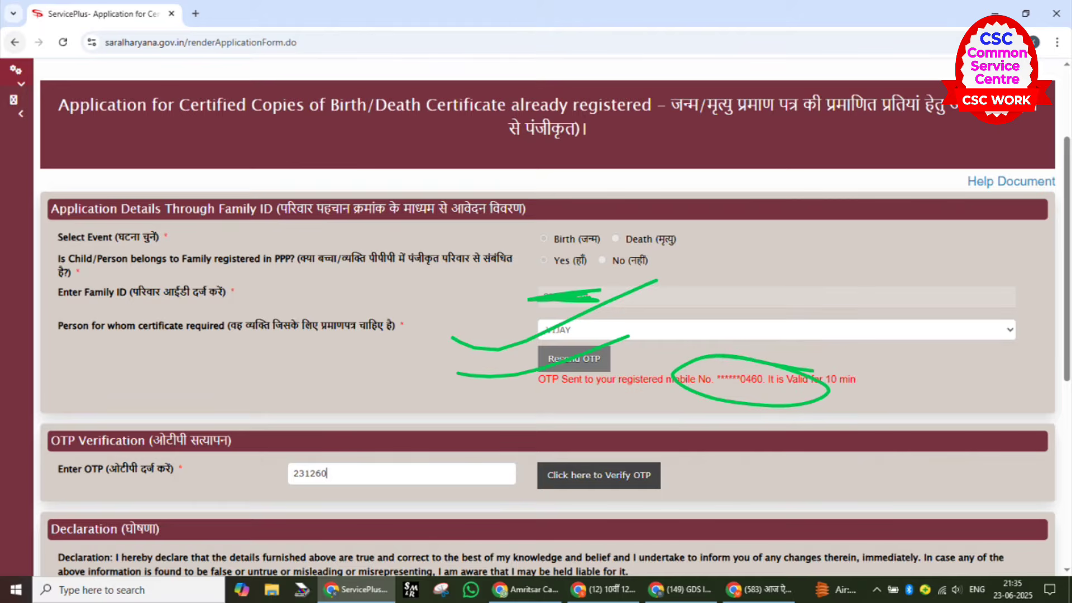
pyautogui.moveTo(640, 381); pyautogui.dragTo(803, 342)
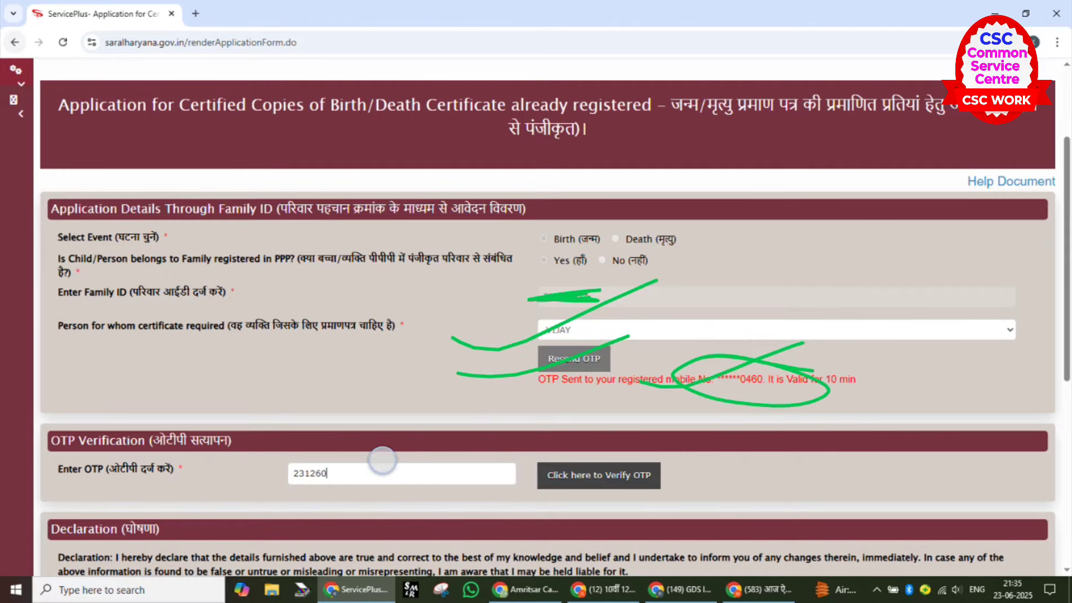
# - Circle the Enter OTP field and the "Click here to Verify OTP" button, and draw ticks across both
pyautogui.moveTo(383, 458)
pyautogui.mouseDown()
pyautogui.moveTo(257, 491)
pyautogui.moveTo(432, 483)
pyautogui.moveTo(383, 459)
pyautogui.mouseUp()
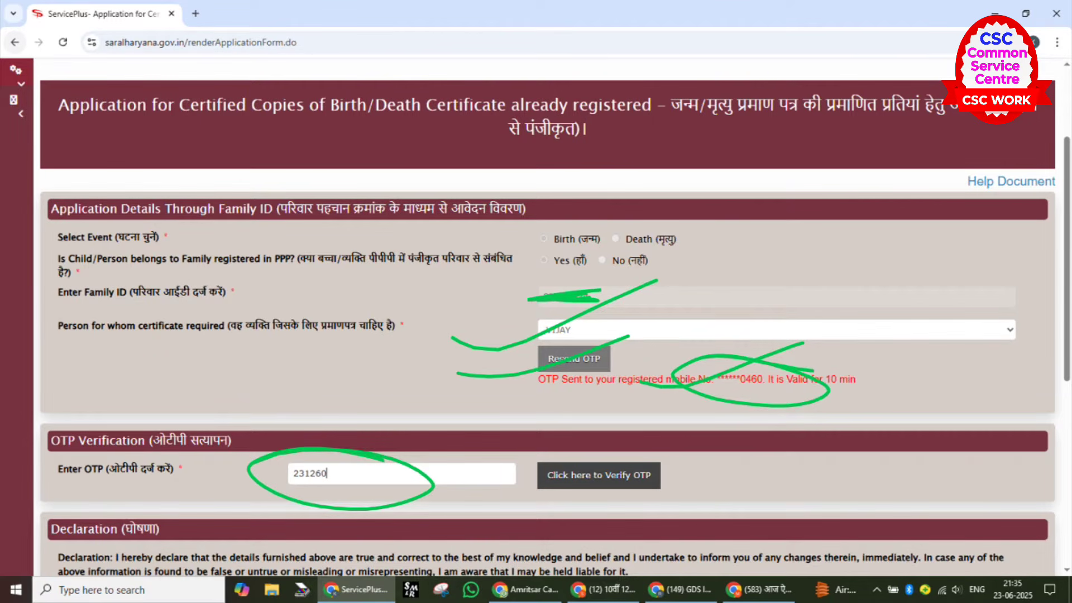
pyautogui.moveTo(214, 490); pyautogui.dragTo(384, 414)
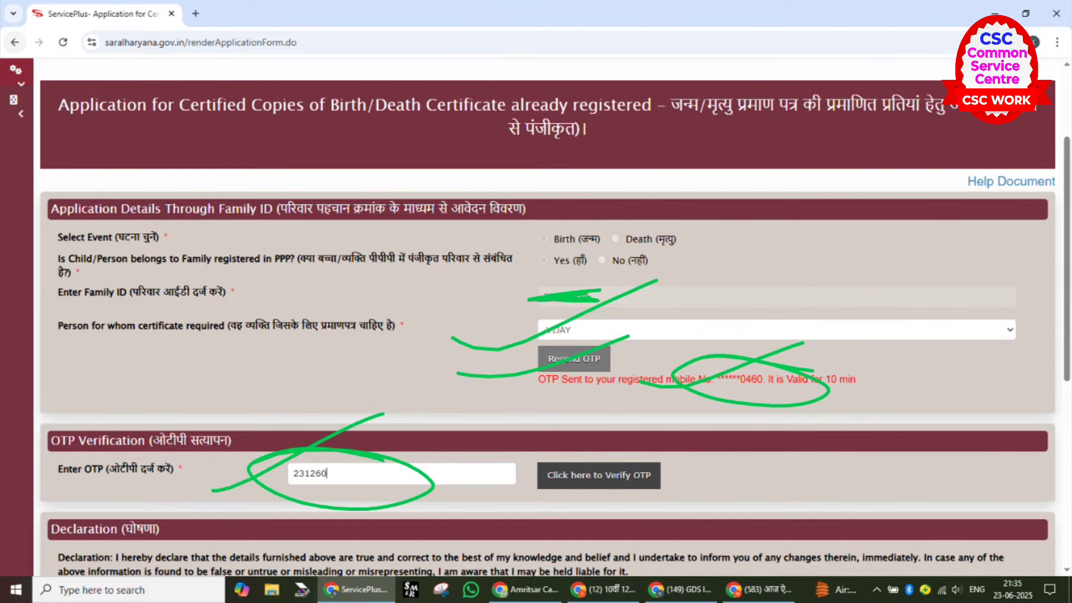
pyautogui.moveTo(702, 454)
pyautogui.mouseDown()
pyautogui.moveTo(510, 445)
pyautogui.moveTo(668, 450)
pyautogui.moveTo(531, 446)
pyautogui.mouseUp()
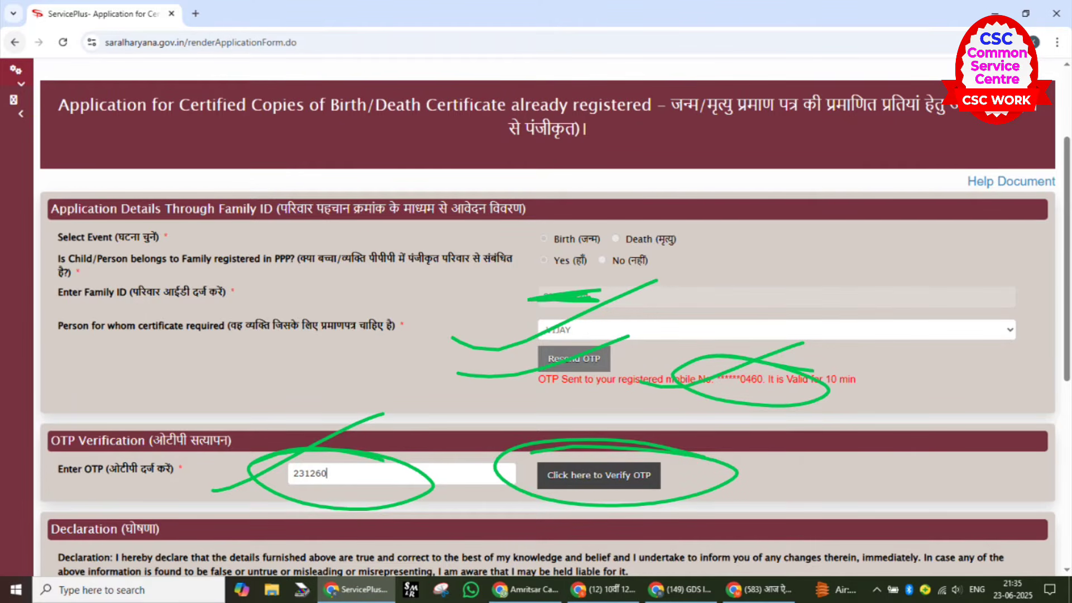
pyautogui.moveTo(485, 493); pyautogui.dragTo(682, 428)
pyautogui.moveTo(243, 517); pyautogui.dragTo(416, 441)
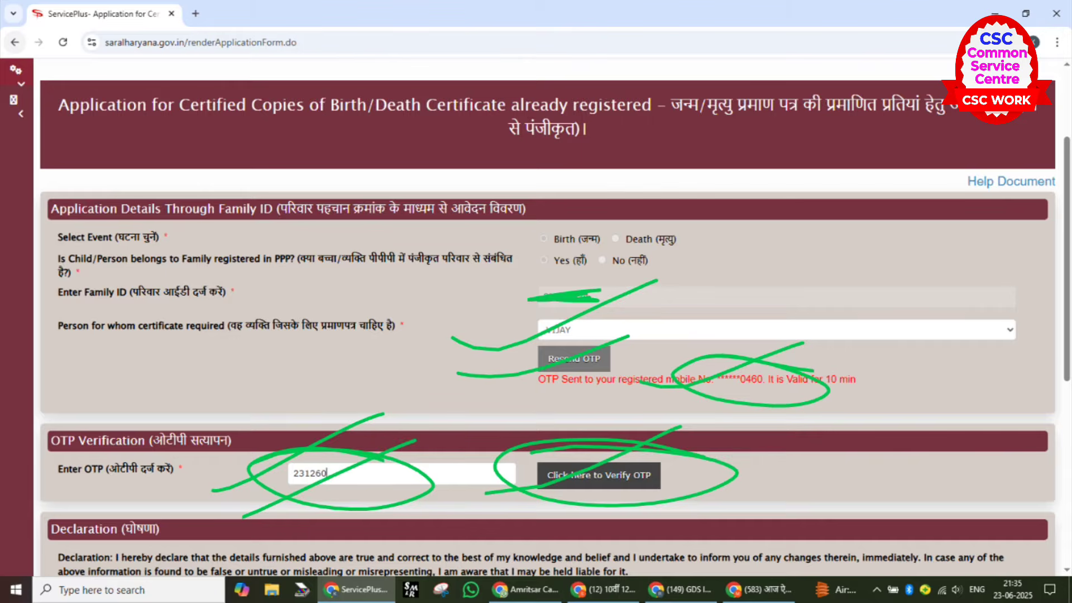
pyautogui.moveTo(522, 499); pyautogui.dragTo(732, 431)
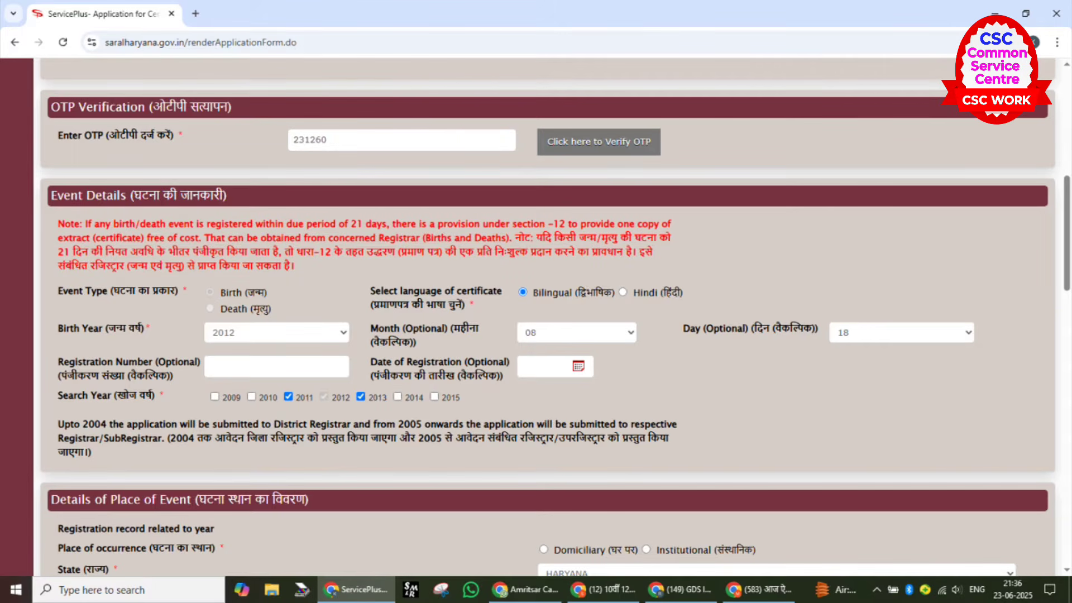
# - On the Event Details screenshot, tick the OTP field and its verify button, and circle the Event Details heading
pyautogui.moveTo(233, 137); pyautogui.dragTo(387, 106)
pyautogui.moveTo(535, 154); pyautogui.dragTo(695, 113)
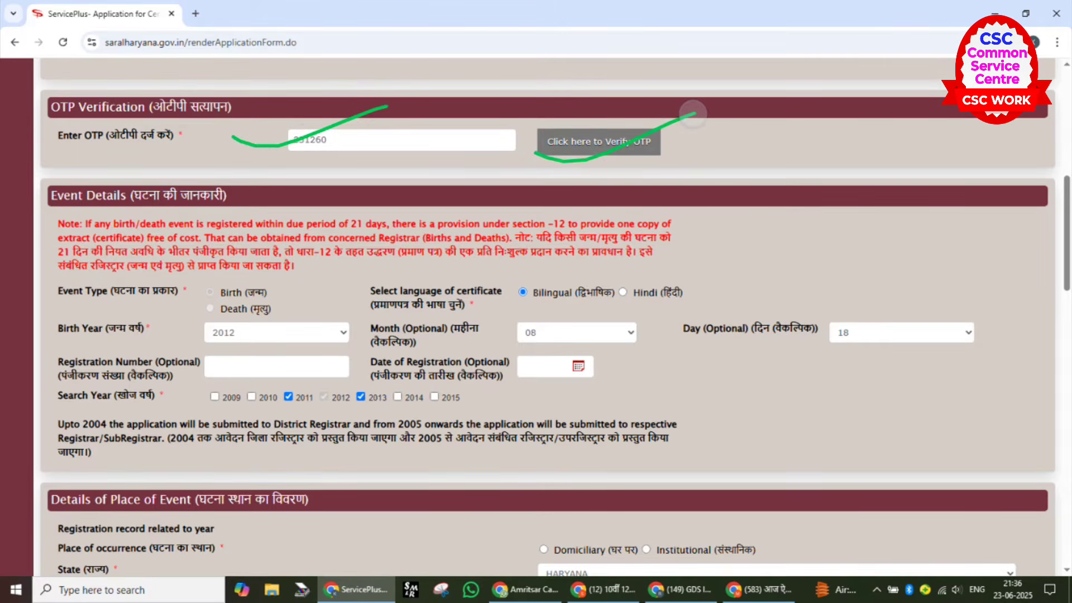
pyautogui.moveTo(260, 184)
pyautogui.mouseDown()
pyautogui.moveTo(140, 166)
pyautogui.moveTo(34, 212)
pyautogui.moveTo(268, 223)
pyautogui.moveTo(111, 164)
pyautogui.mouseUp()
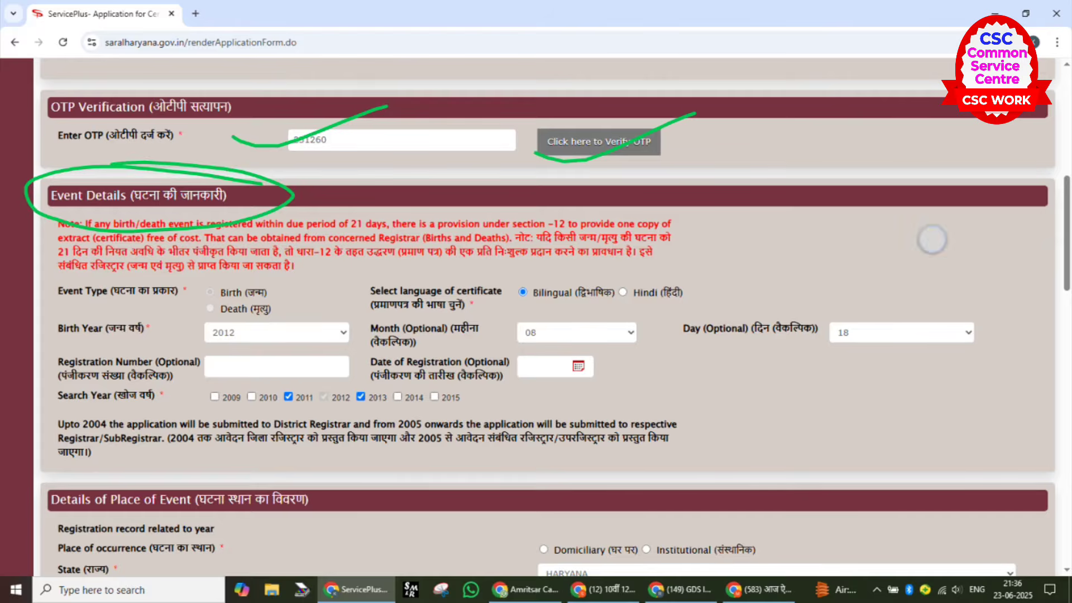
# - Tick the Event Type field, the Hindi option and the "Select language of certificate" label with its Bilingual option
pyautogui.moveTo(119, 290); pyautogui.dragTo(254, 261)
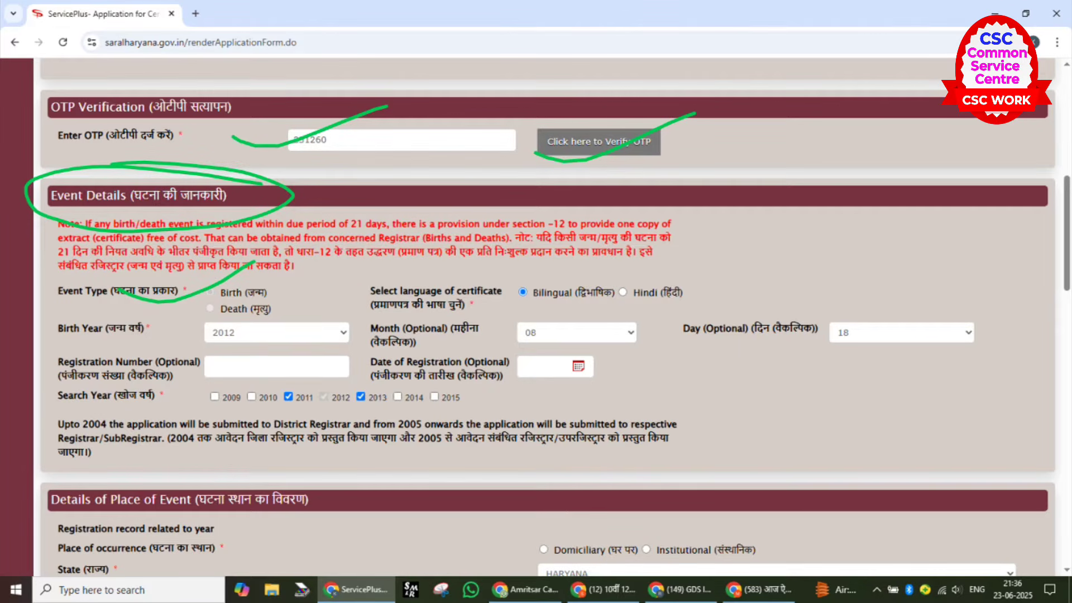
pyautogui.moveTo(641, 280); pyautogui.dragTo(753, 248)
pyautogui.moveTo(447, 306); pyautogui.dragTo(597, 241)
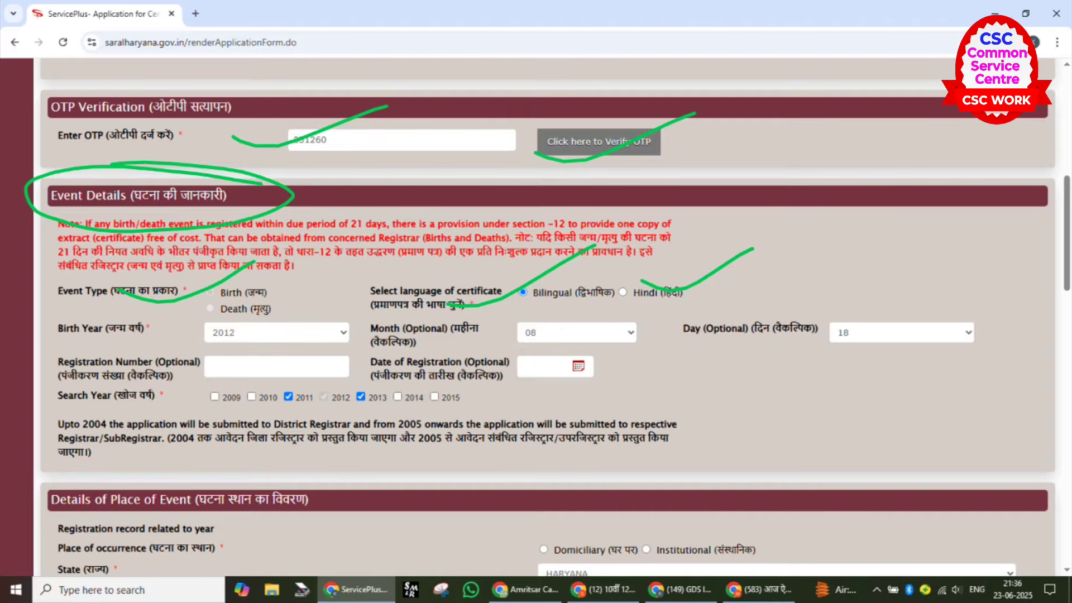
# - Draw ticks on the Birth Year label and value, and on the optional Month and Day fields
pyautogui.moveTo(77, 351); pyautogui.dragTo(167, 329)
pyautogui.moveTo(261, 332)
pyautogui.mouseDown()
pyautogui.moveTo(290, 342)
pyautogui.moveTo(394, 277)
pyautogui.mouseUp()
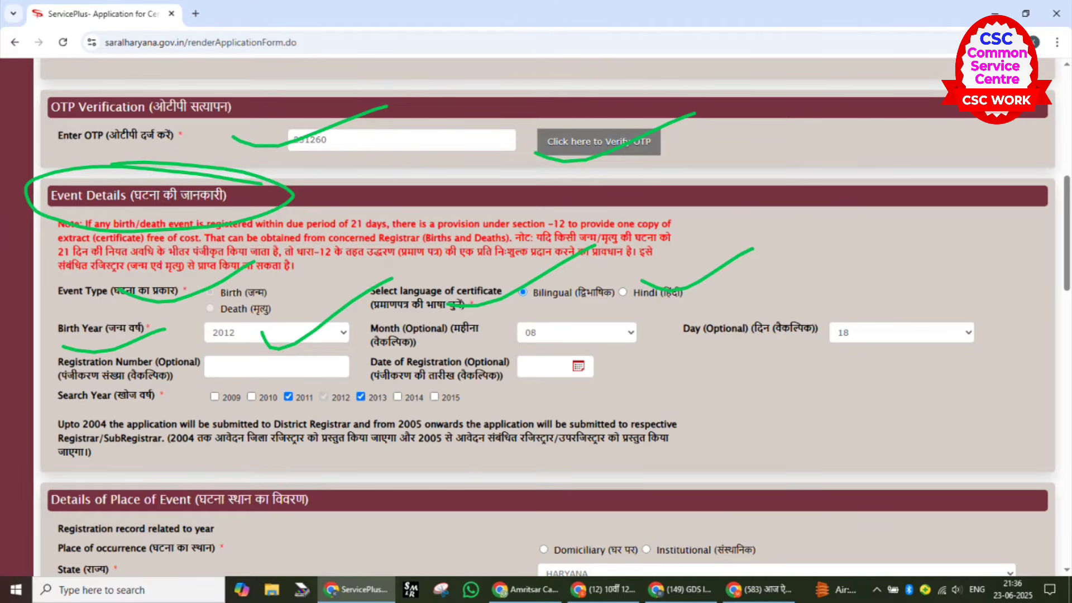
pyautogui.moveTo(482, 324); pyautogui.dragTo(604, 305)
pyautogui.moveTo(813, 334); pyautogui.dragTo(967, 305)
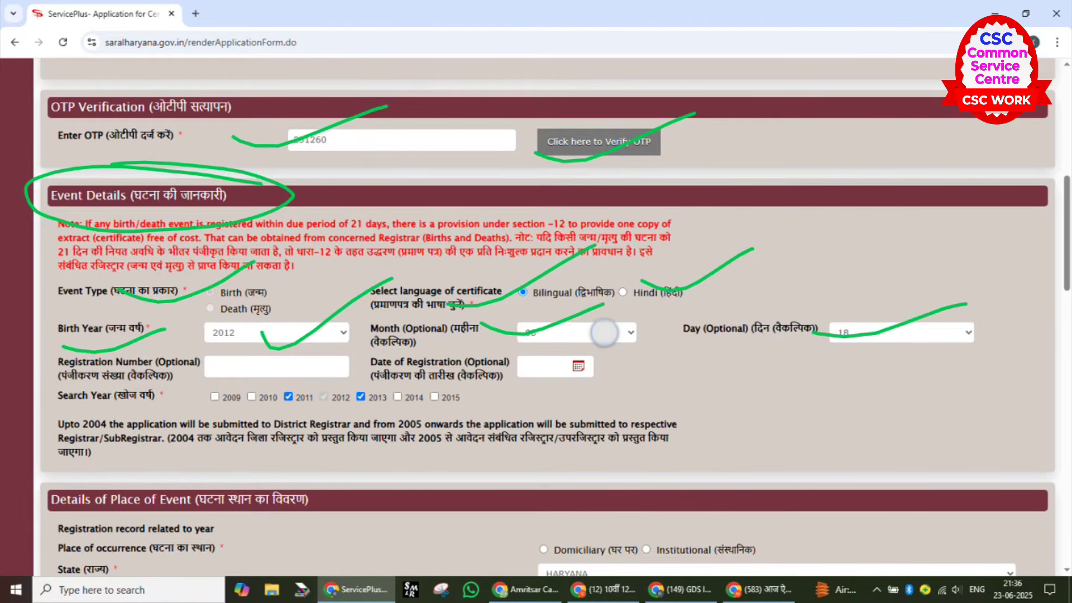
pyautogui.moveTo(604, 333); pyautogui.dragTo(695, 308)
# - Cross out the optional Day and Month fields, and add two more ticks on the required Birth Year
pyautogui.moveTo(873, 291); pyautogui.dragTo(960, 349)
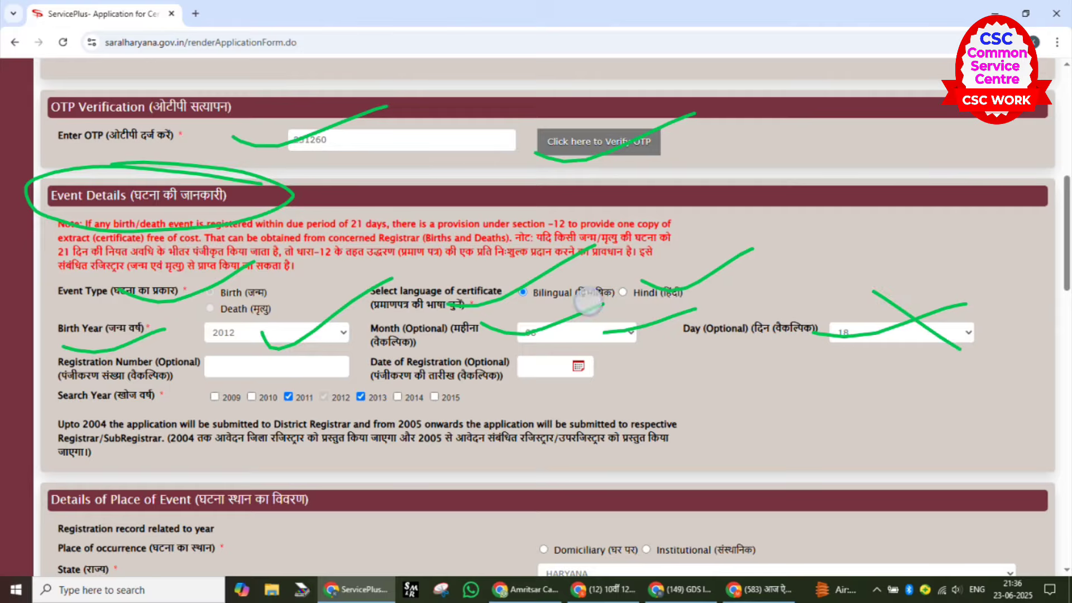
pyautogui.moveTo(588, 302); pyautogui.dragTo(670, 334)
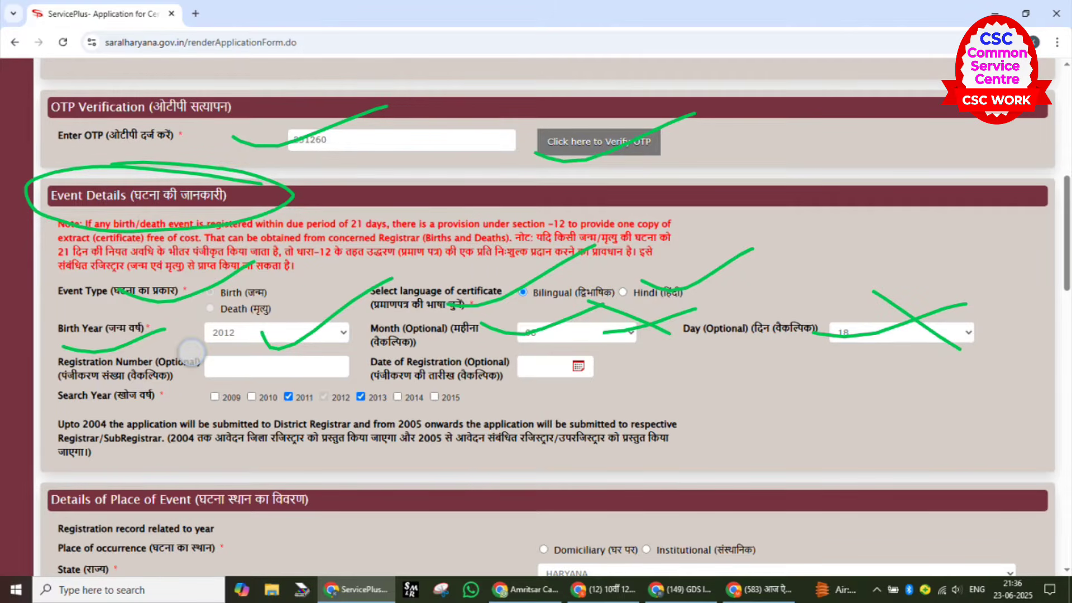
pyautogui.moveTo(191, 352); pyautogui.dragTo(307, 308)
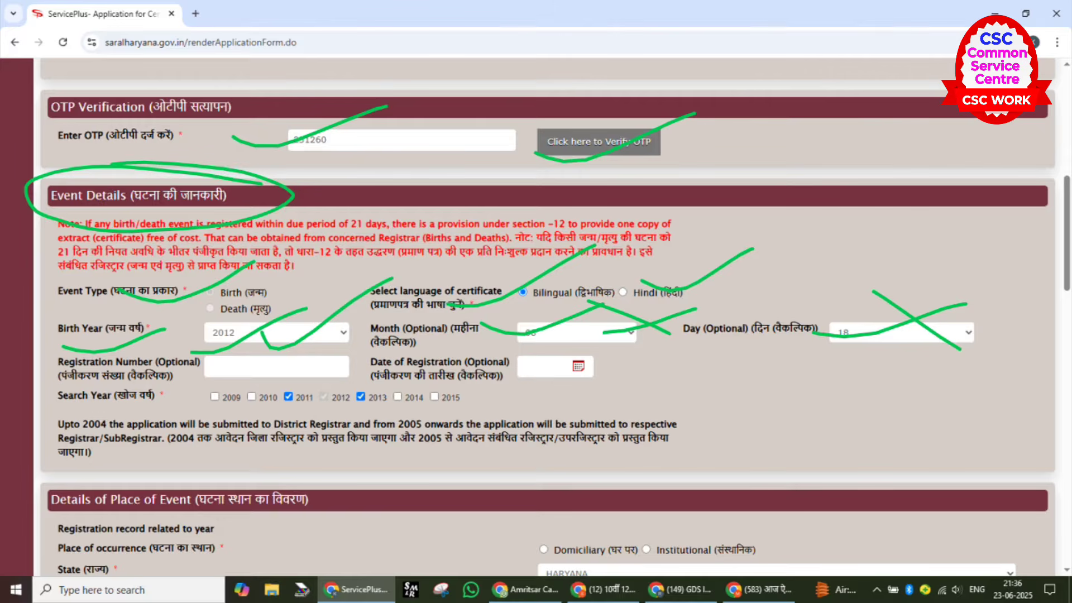
pyautogui.moveTo(134, 351); pyautogui.dragTo(264, 289)
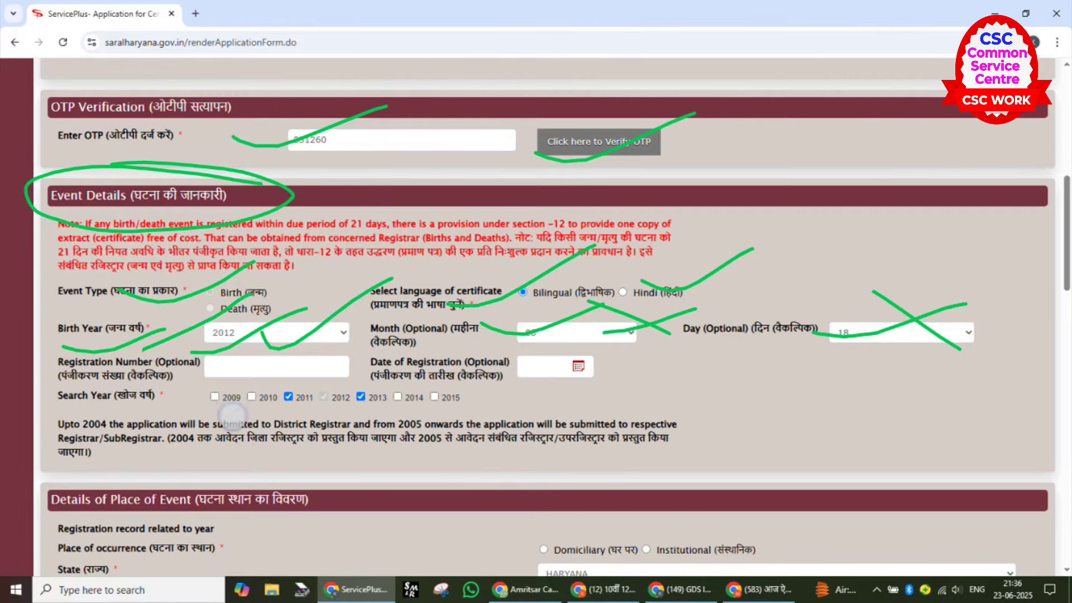
# - Tick the Search Year checkboxes in two places and draw a tick across the circled Event Details heading
pyautogui.moveTo(233, 416); pyautogui.dragTo(308, 370)
pyautogui.moveTo(340, 415); pyautogui.dragTo(420, 373)
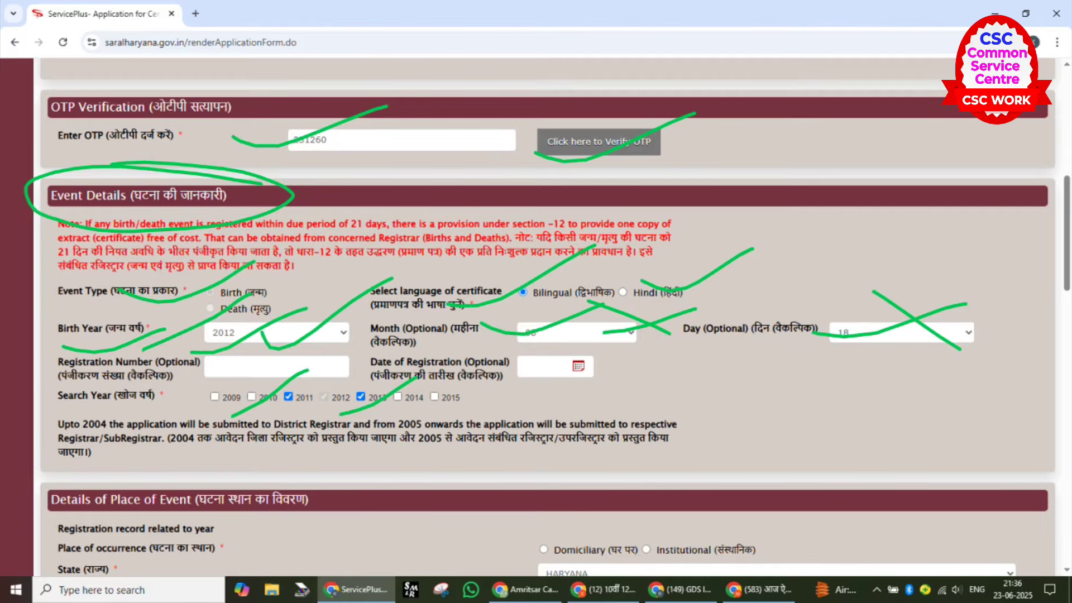
pyautogui.moveTo(61, 230); pyautogui.dragTo(278, 151)
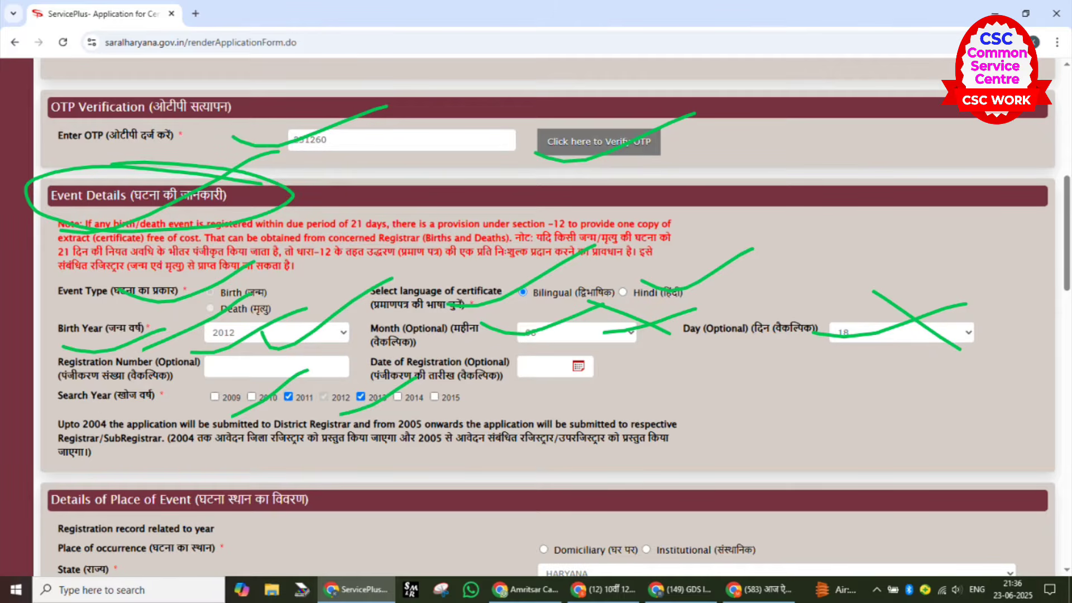
# - Draw ticks on the Details of Place of Event heading, the Domiciliary place of occurrence and the Rural area option
pyautogui.scroll(-5, 536, 312)
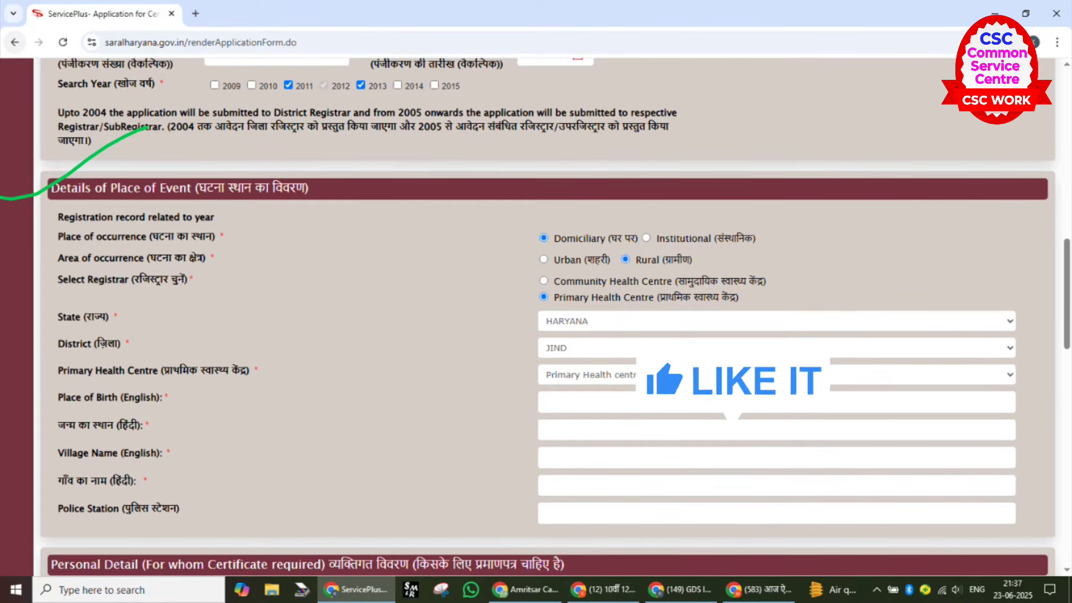
pyautogui.moveTo(11, 211)
pyautogui.mouseDown()
pyautogui.moveTo(106, 202)
pyautogui.moveTo(140, 178)
pyautogui.mouseUp()
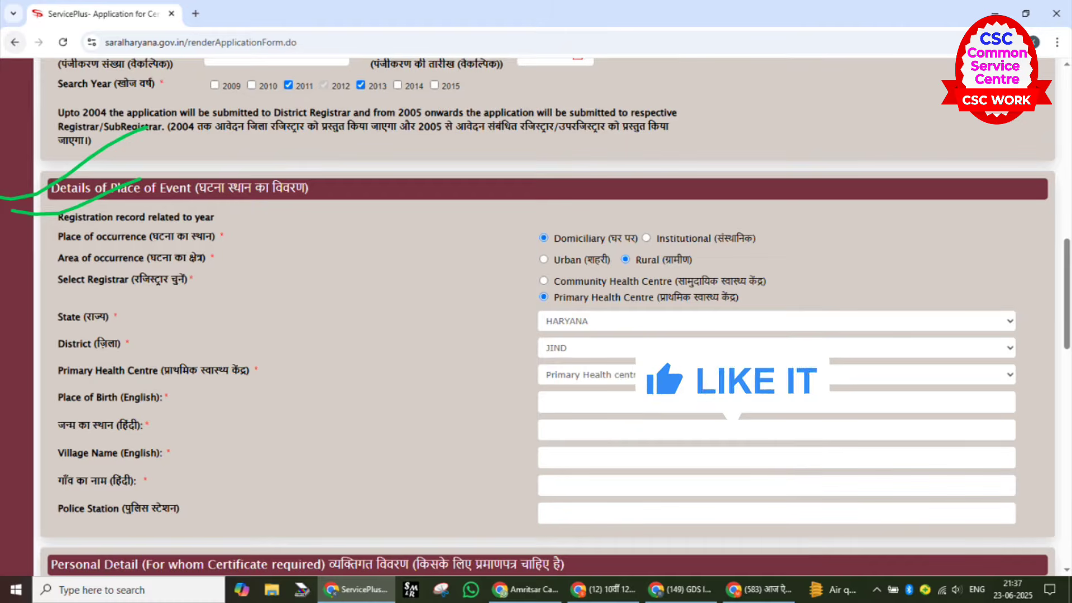
pyautogui.moveTo(455, 234); pyautogui.dragTo(597, 197)
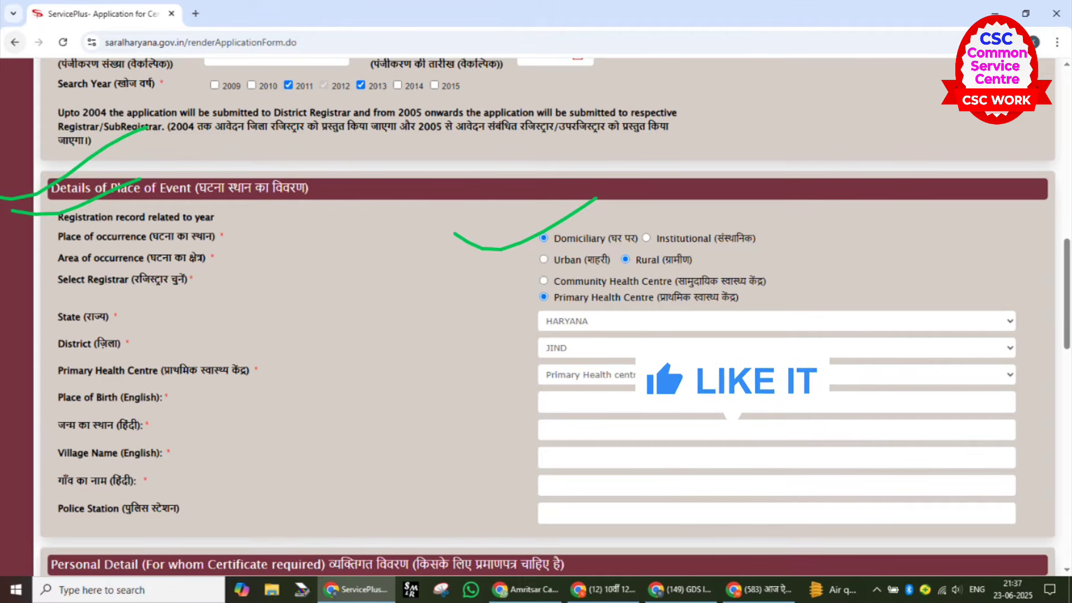
pyautogui.moveTo(463, 275)
pyautogui.mouseDown()
pyautogui.moveTo(580, 235)
pyautogui.moveTo(678, 234)
pyautogui.mouseUp()
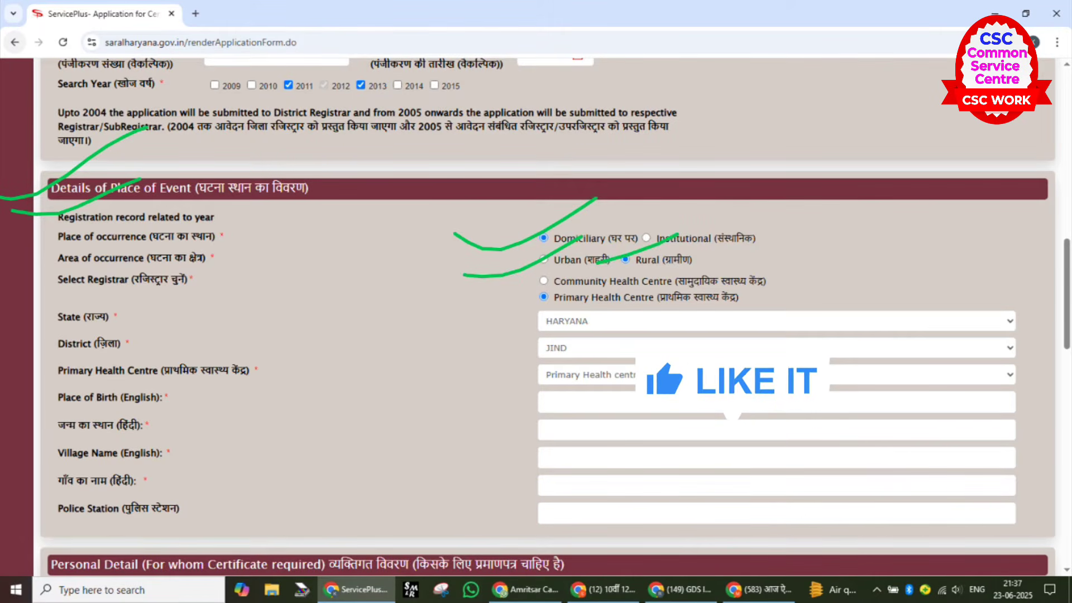
pyautogui.hotkey('ctrl', 'z')
pyautogui.hotkey('ctrl', 'z')
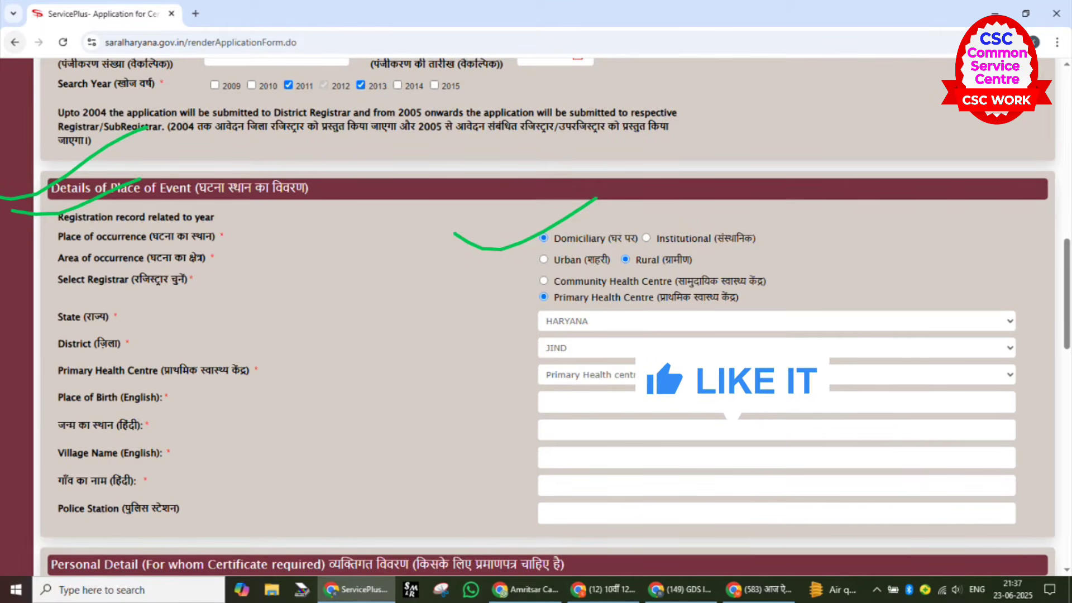
pyautogui.moveTo(651, 262); pyautogui.dragTo(757, 237)
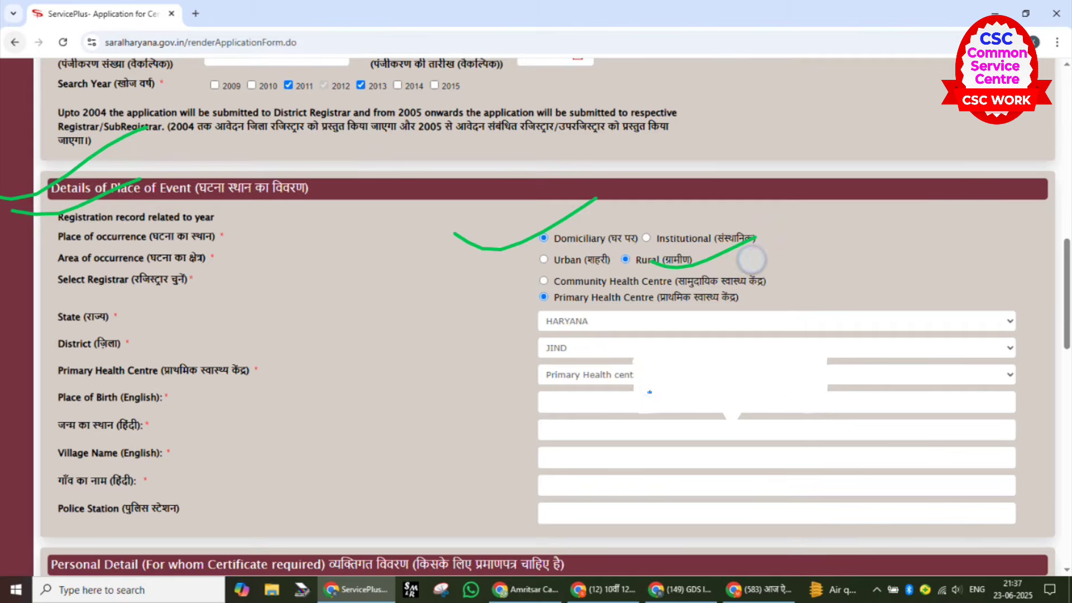
# - Try ticks beside the Rural option and around the Primary Health Centre registrar option, and undo them
pyautogui.moveTo(752, 260); pyautogui.dragTo(852, 252)
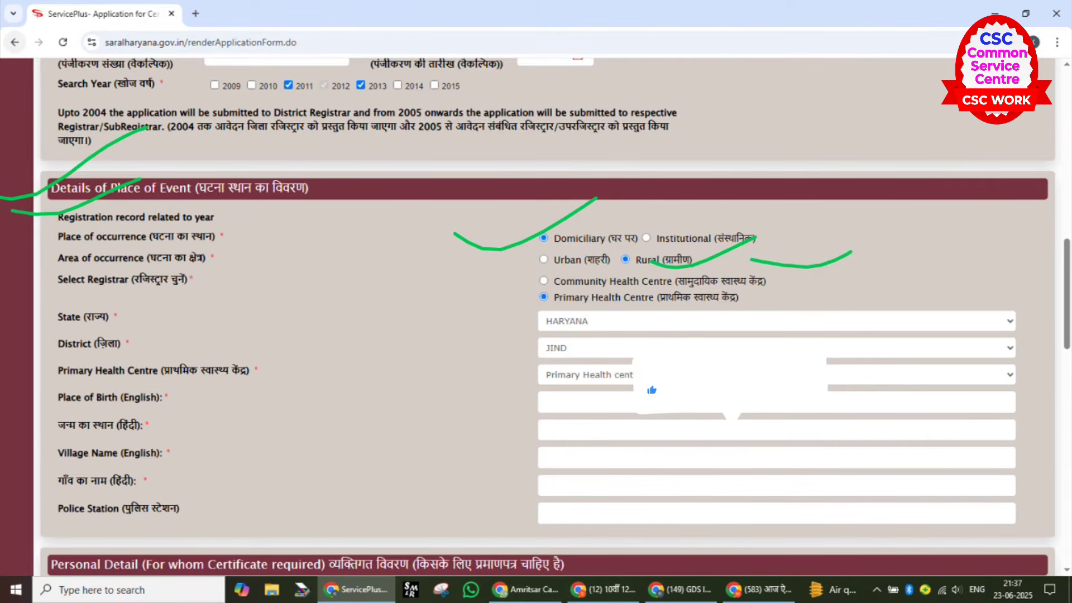
pyautogui.moveTo(748, 300); pyautogui.dragTo(839, 283)
pyautogui.moveTo(445, 306); pyautogui.dragTo(579, 273)
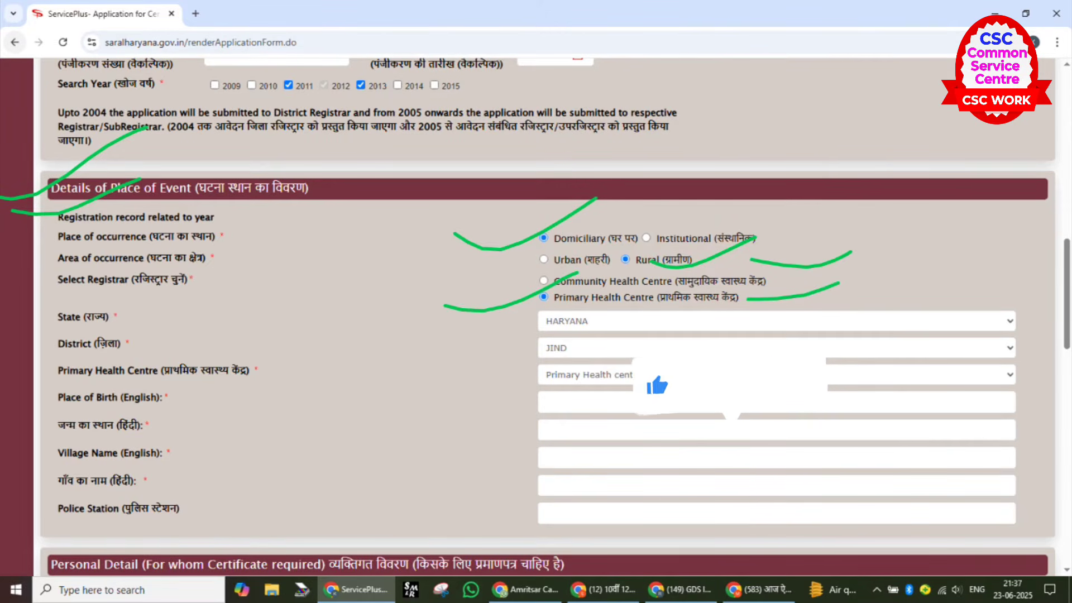
pyautogui.moveTo(631, 306); pyautogui.dragTo(741, 284)
pyautogui.hotkey('ctrl', 'z')
pyautogui.hotkey('ctrl', 'z')
pyautogui.hotkey('ctrl', 'z')
pyautogui.hotkey('ctrl', 'z')
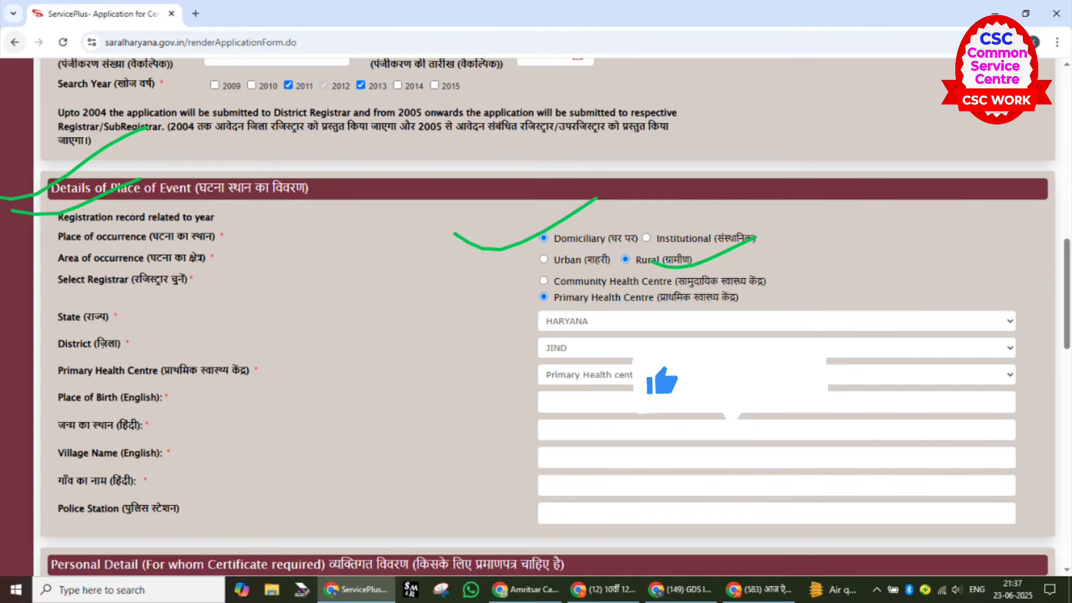
# - Try ticks on the State and District values and beside the State label, and undo all of them
pyautogui.moveTo(472, 329)
pyautogui.mouseDown()
pyautogui.moveTo(510, 331)
pyautogui.moveTo(617, 289)
pyautogui.mouseUp()
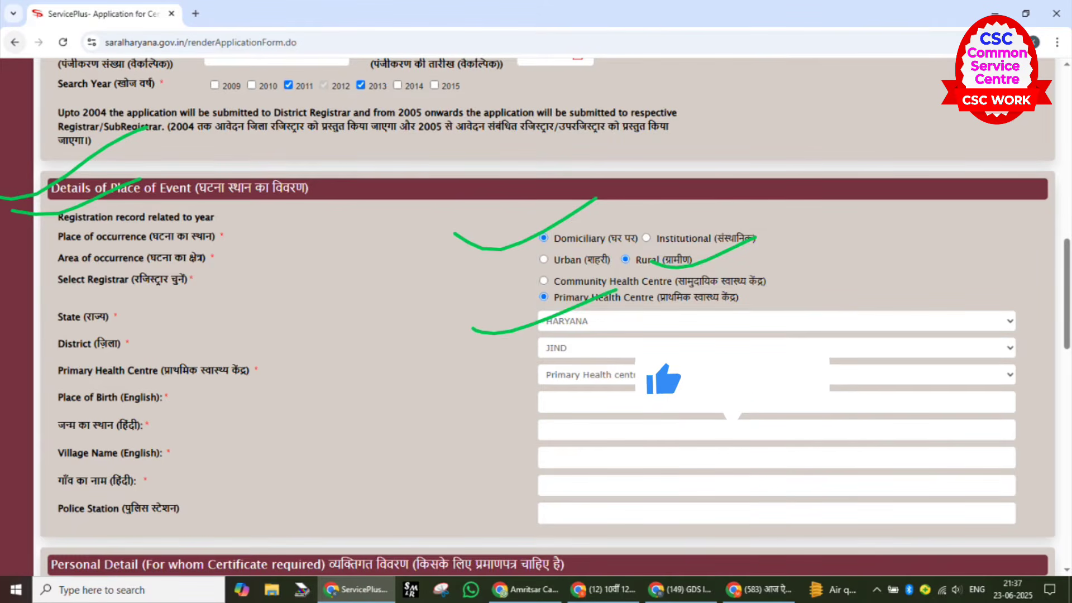
pyautogui.moveTo(457, 366); pyautogui.dragTo(618, 325)
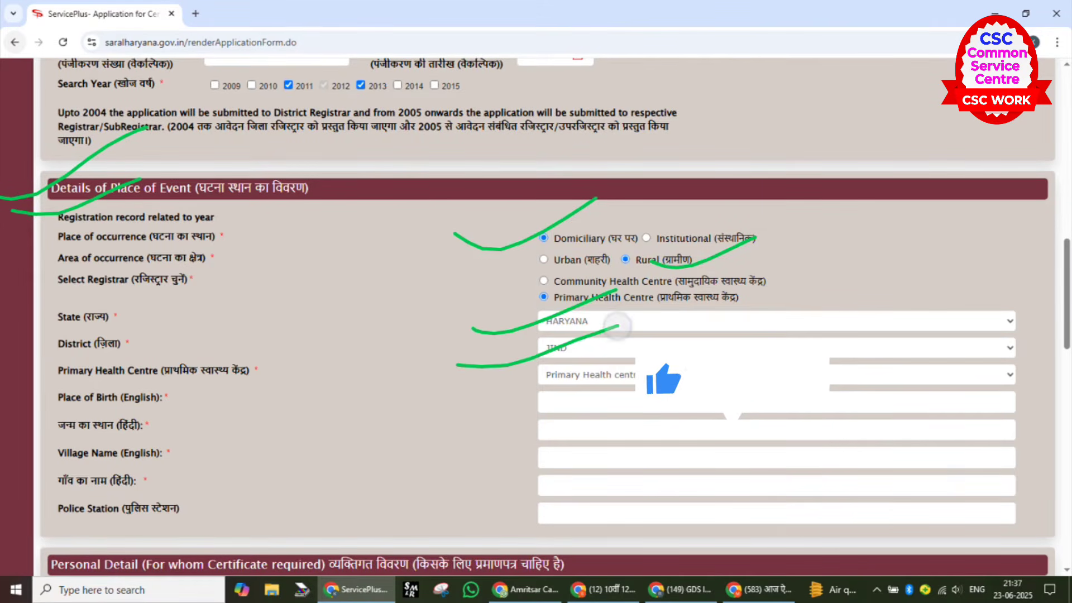
pyautogui.moveTo(149, 334); pyautogui.dragTo(243, 319)
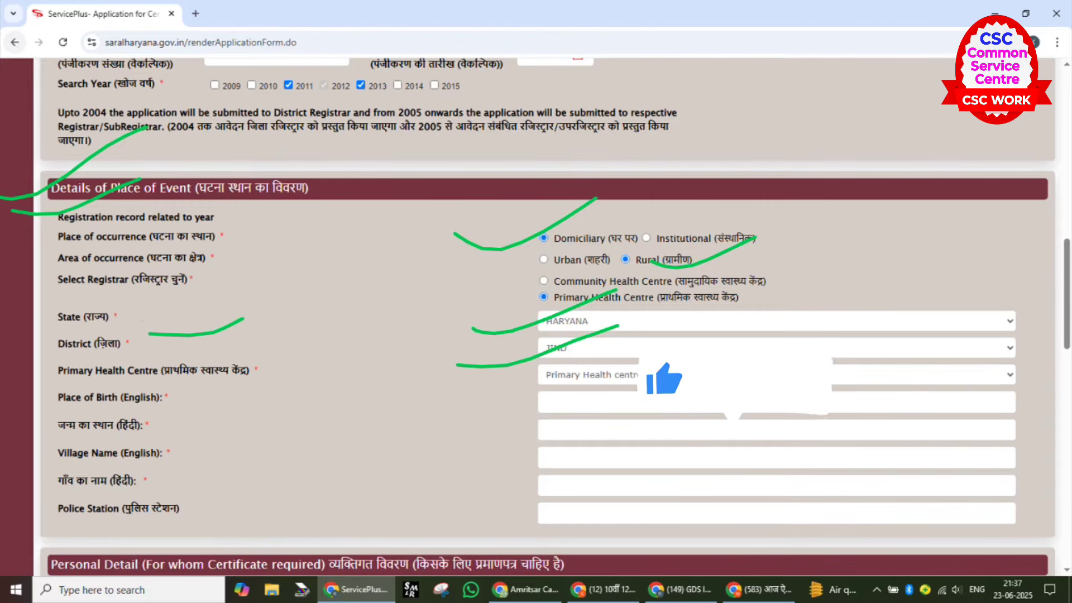
pyautogui.hotkey('ctrl', 'z')
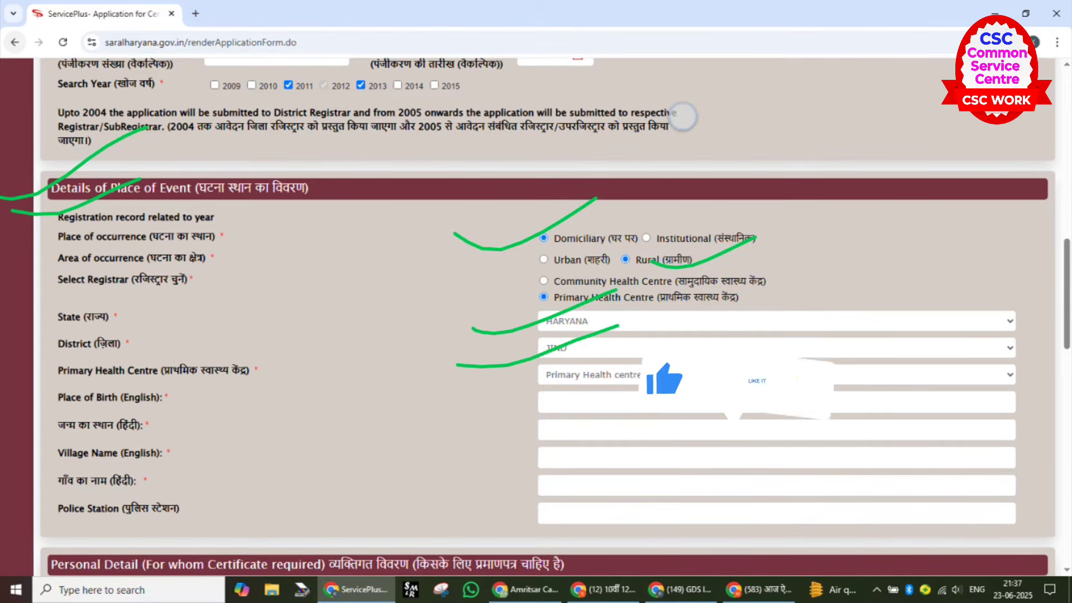
pyautogui.hotkey('ctrl', 'z')
pyautogui.hotkey('ctrl', 'z')
# - Draw a tick across the State and District fields, and circle the Primary Health Centre label and its dropdown arrow
pyautogui.moveTo(658, 338); pyautogui.dragTo(767, 318)
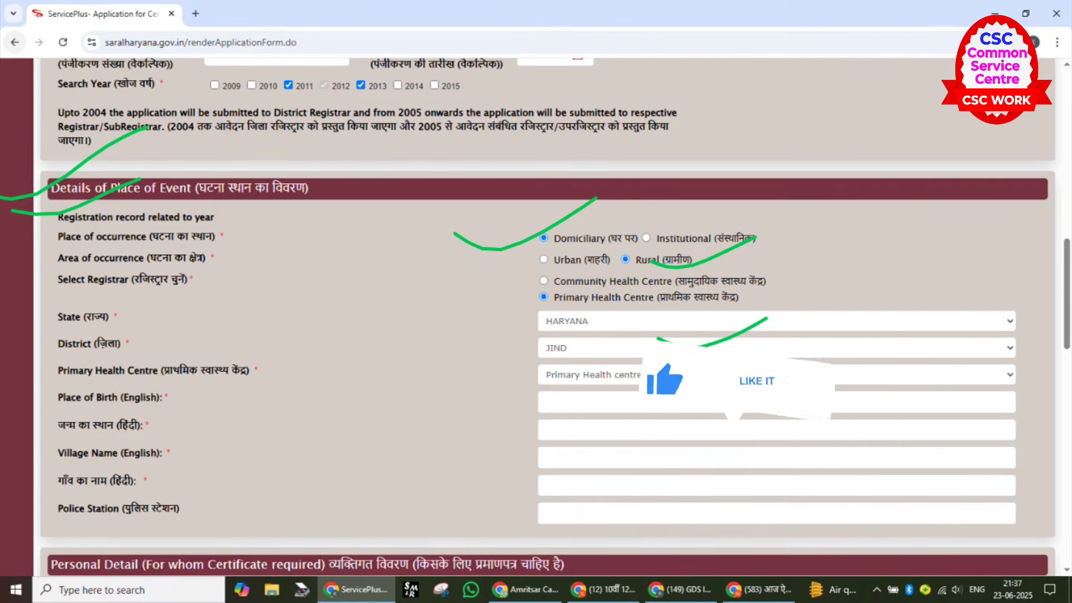
pyautogui.moveTo(235, 346)
pyautogui.mouseDown()
pyautogui.moveTo(280, 383)
pyautogui.moveTo(151, 343)
pyautogui.mouseUp()
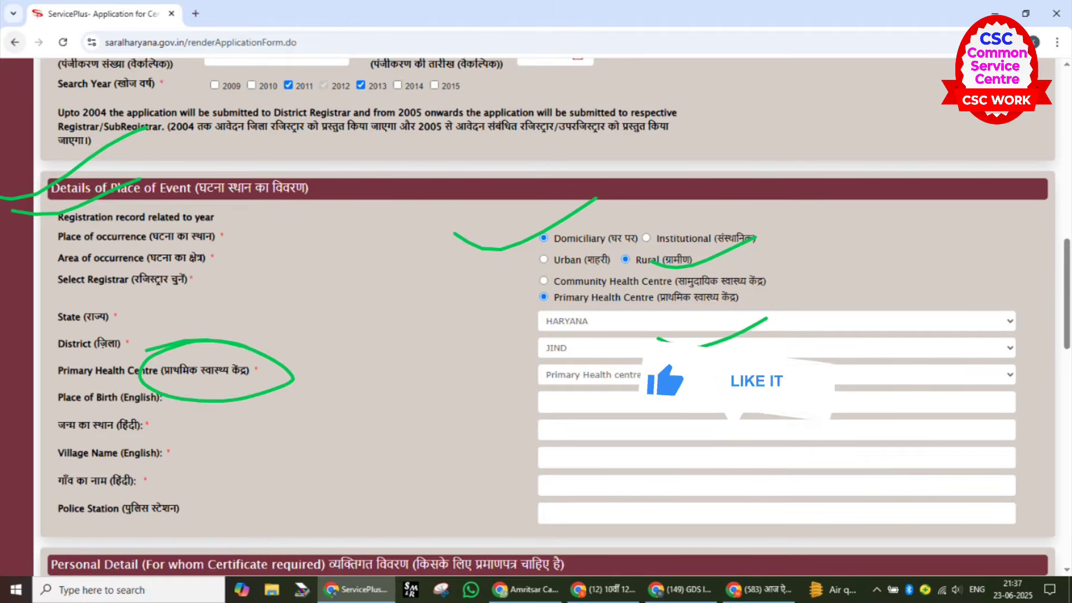
pyautogui.moveTo(1034, 363); pyautogui.dragTo(983, 362)
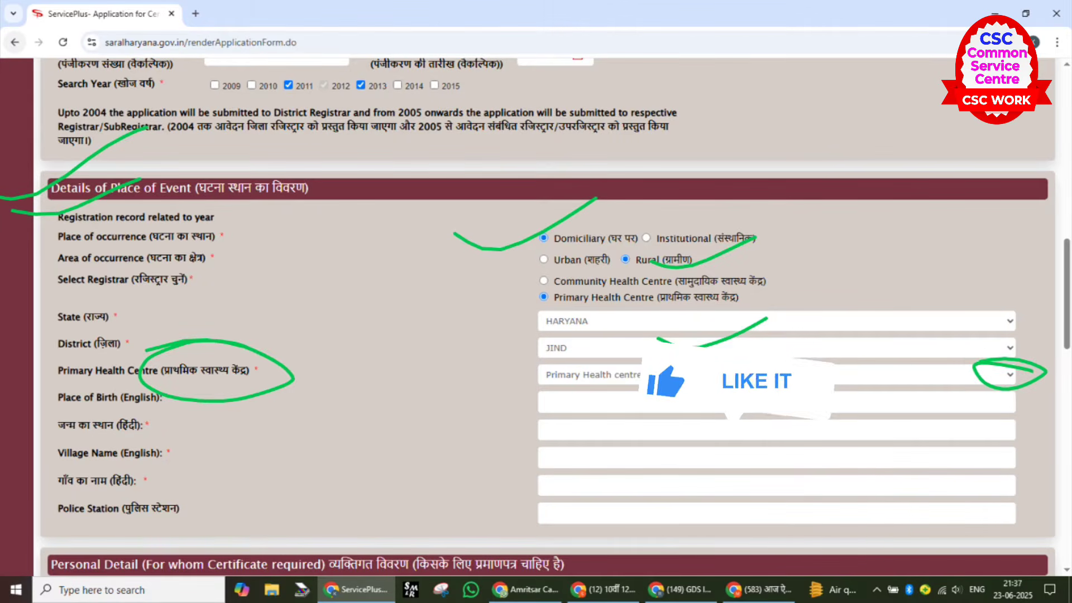
# - Underline the five fields from Place of Birth (English) to Police Station, and undo these lines and the two Primary Health Centre circles
pyautogui.moveTo(583, 396); pyautogui.dragTo(726, 398)
pyautogui.moveTo(573, 433); pyautogui.dragTo(780, 422)
pyautogui.moveTo(566, 452); pyautogui.dragTo(796, 449)
pyautogui.moveTo(584, 500); pyautogui.dragTo(795, 478)
pyautogui.moveTo(614, 536); pyautogui.dragTo(847, 502)
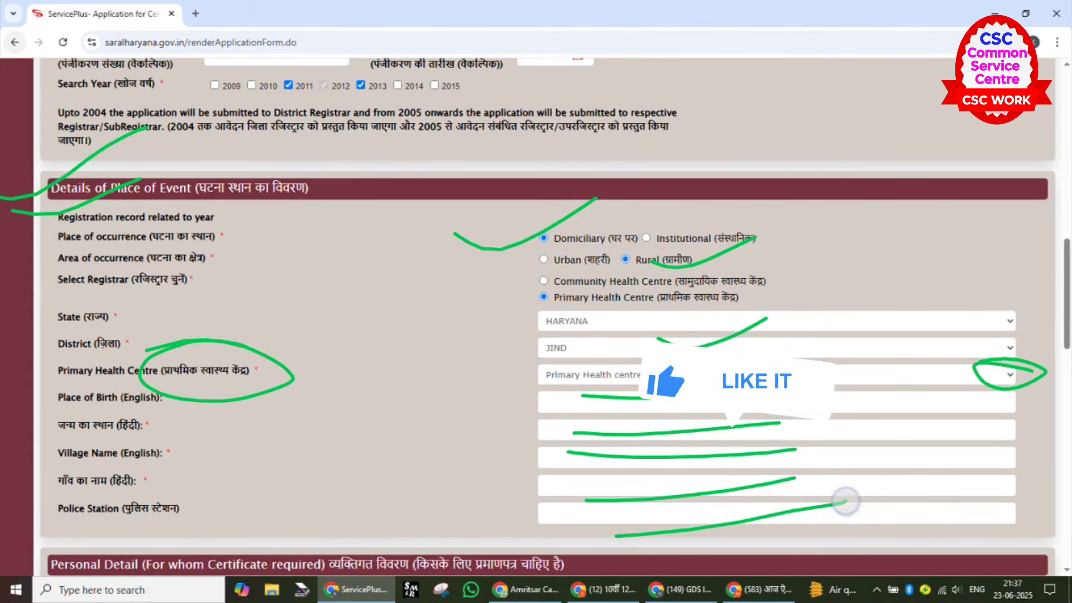
pyautogui.hotkey('ctrl', 'z')
pyautogui.hotkey('ctrl', 'z')
pyautogui.hotkey('ctrl', 'z')
pyautogui.hotkey('ctrl', 'z')
pyautogui.hotkey('ctrl', 'z')
pyautogui.hotkey('ctrl', 'z')
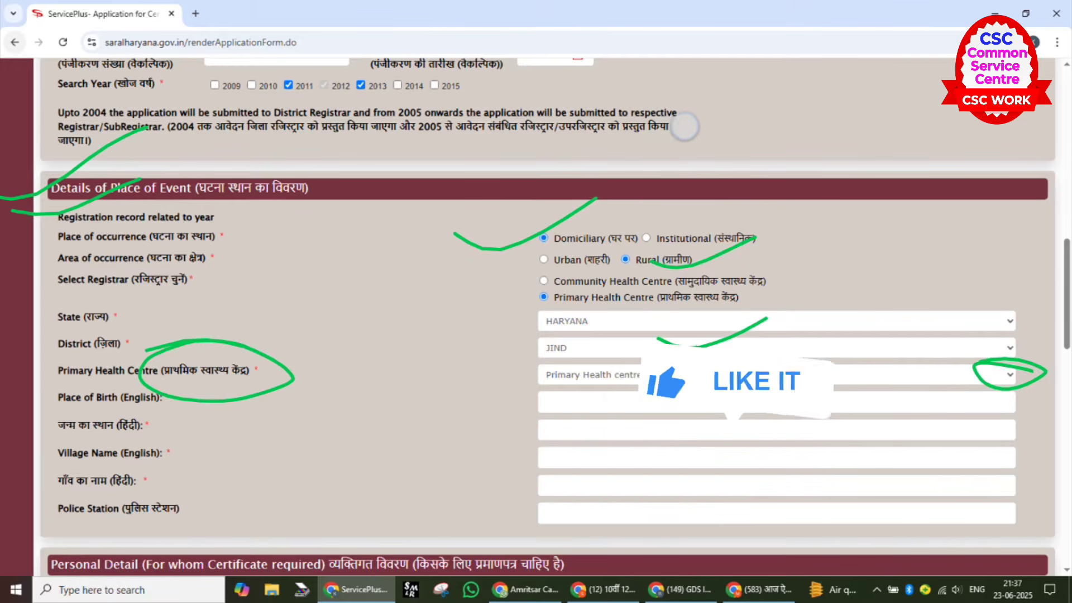
pyautogui.hotkey('ctrl', 'z')
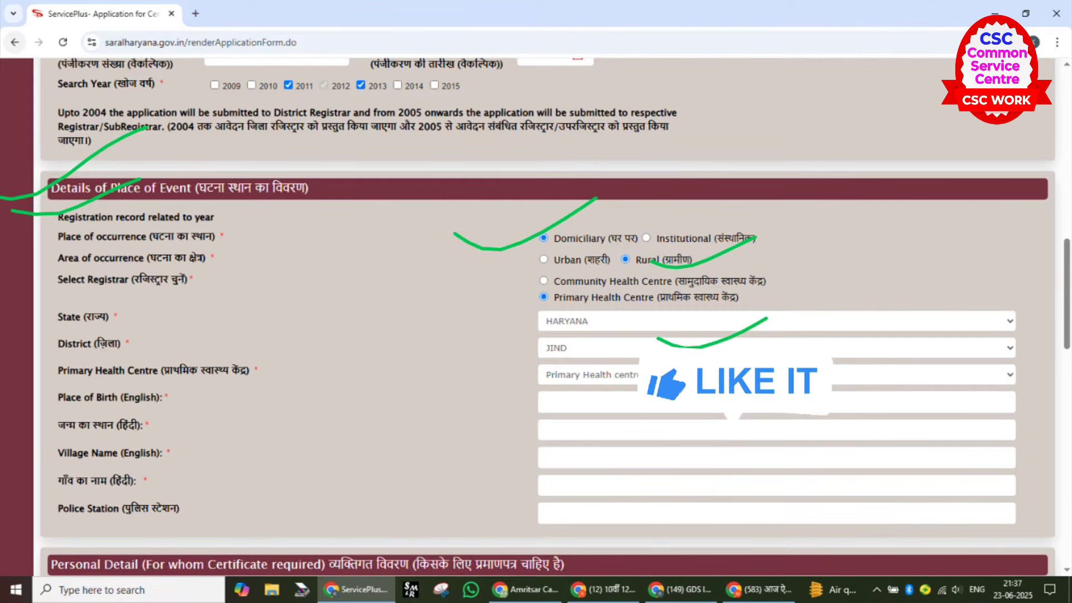
# - Draw a tick on the Primary Health Centre value, and undo the extra ticks and circle added around it and the Place of Birth row
pyautogui.moveTo(440, 390); pyautogui.dragTo(579, 348)
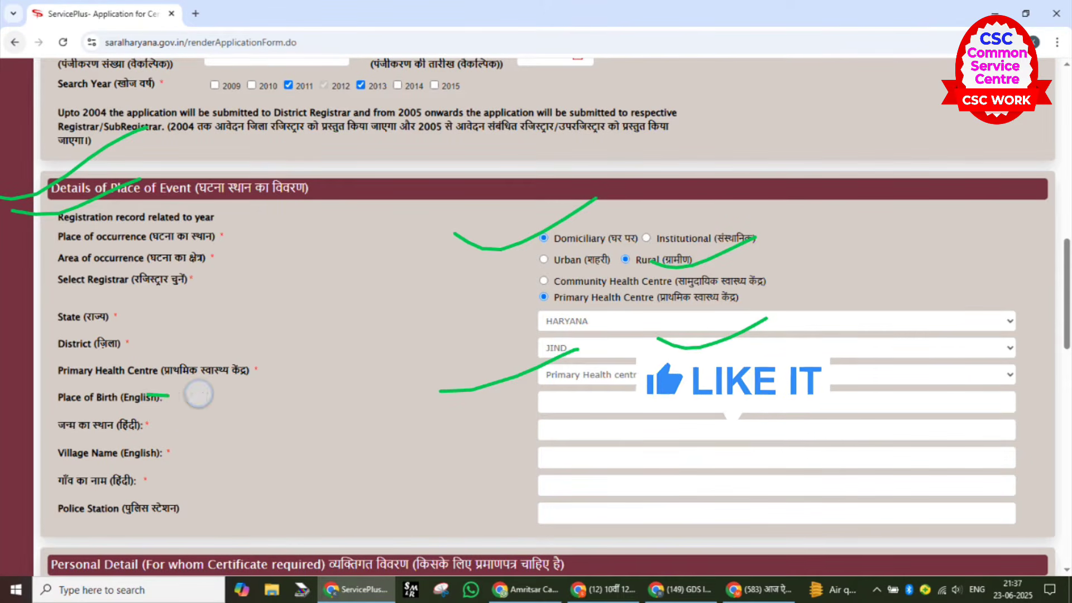
pyautogui.moveTo(148, 396); pyautogui.dragTo(241, 380)
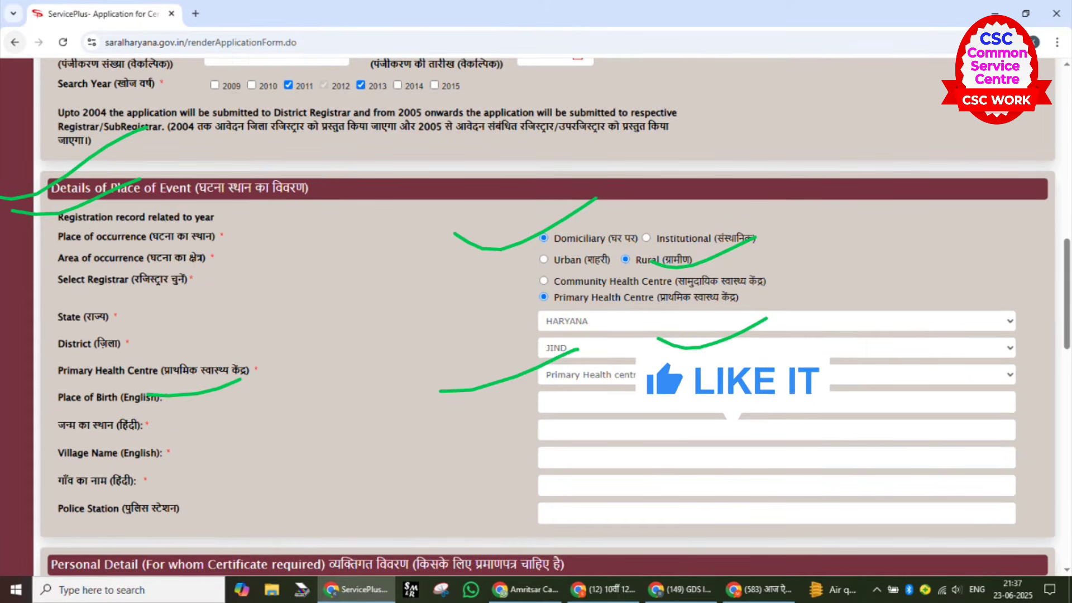
pyautogui.moveTo(541, 390); pyautogui.dragTo(633, 406)
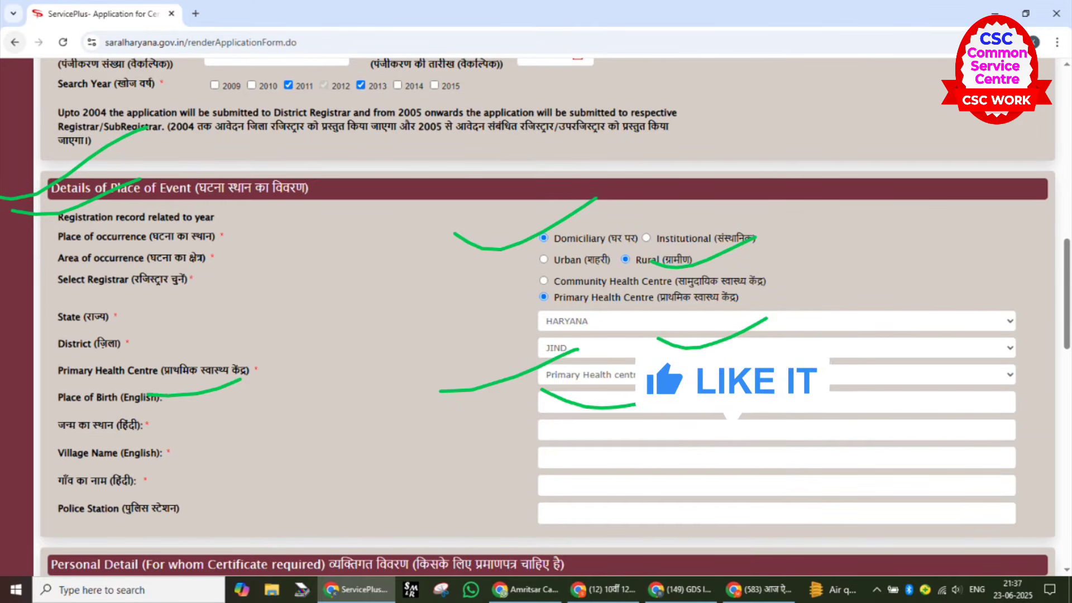
pyautogui.moveTo(488, 385); pyautogui.dragTo(601, 366)
pyautogui.moveTo(662, 351); pyautogui.dragTo(634, 392)
pyautogui.moveTo(546, 399); pyautogui.dragTo(634, 409)
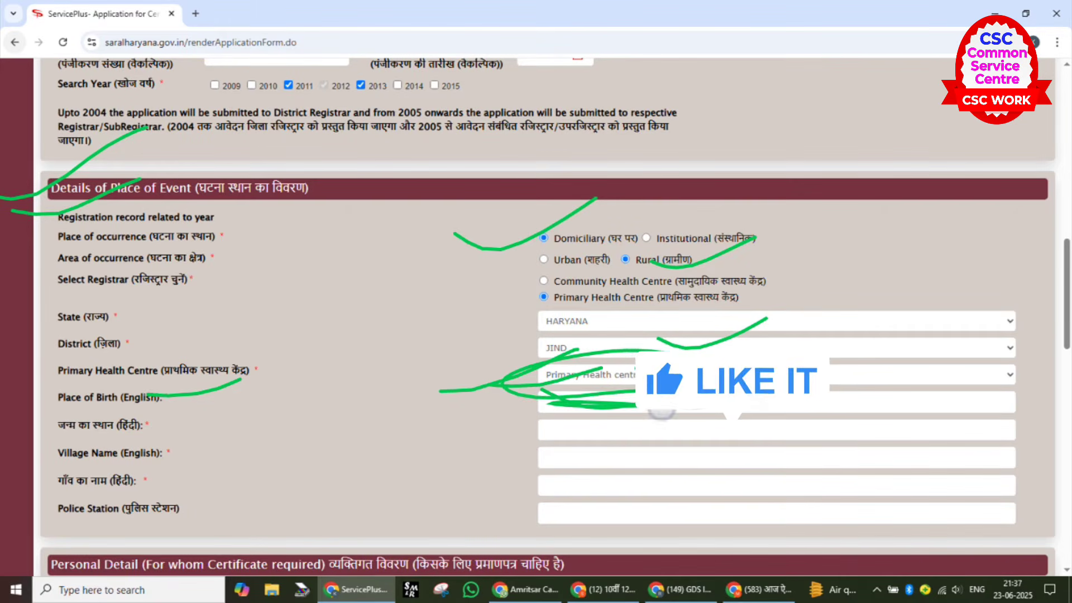
pyautogui.hotkey('ctrl', 'z')
pyautogui.hotkey('ctrl', 'z')
pyautogui.hotkey('ctrl', 'z')
pyautogui.hotkey('ctrl', 'z')
pyautogui.hotkey('ctrl', 'z')
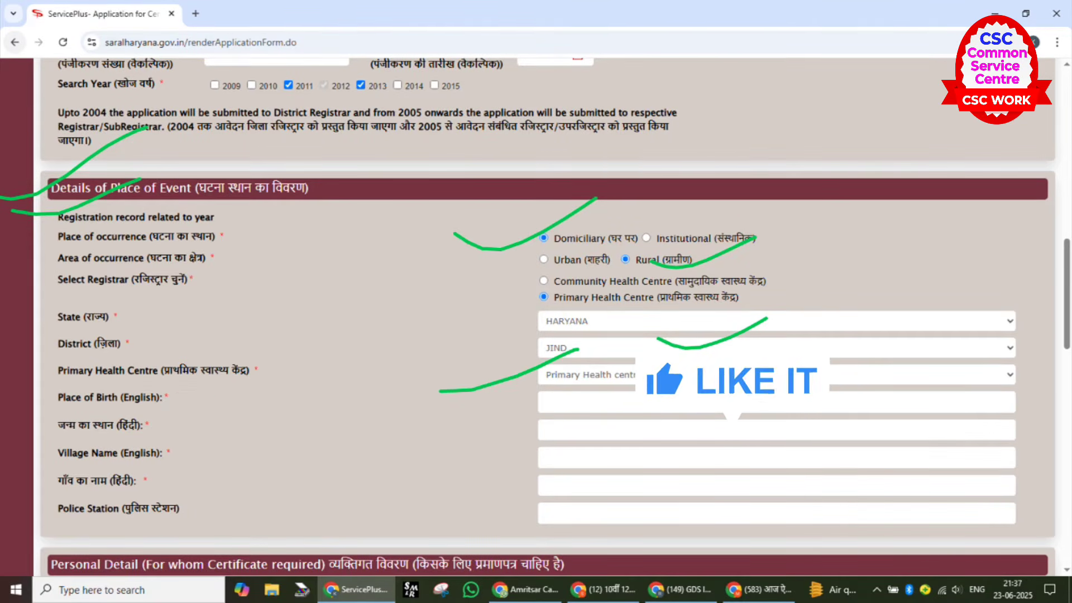
# - Tick the labels and input boxes of the Hindi place of birth, the English village name and the Hindi village name
pyautogui.moveTo(154, 418); pyautogui.dragTo(277, 405)
pyautogui.moveTo(558, 423); pyautogui.dragTo(683, 416)
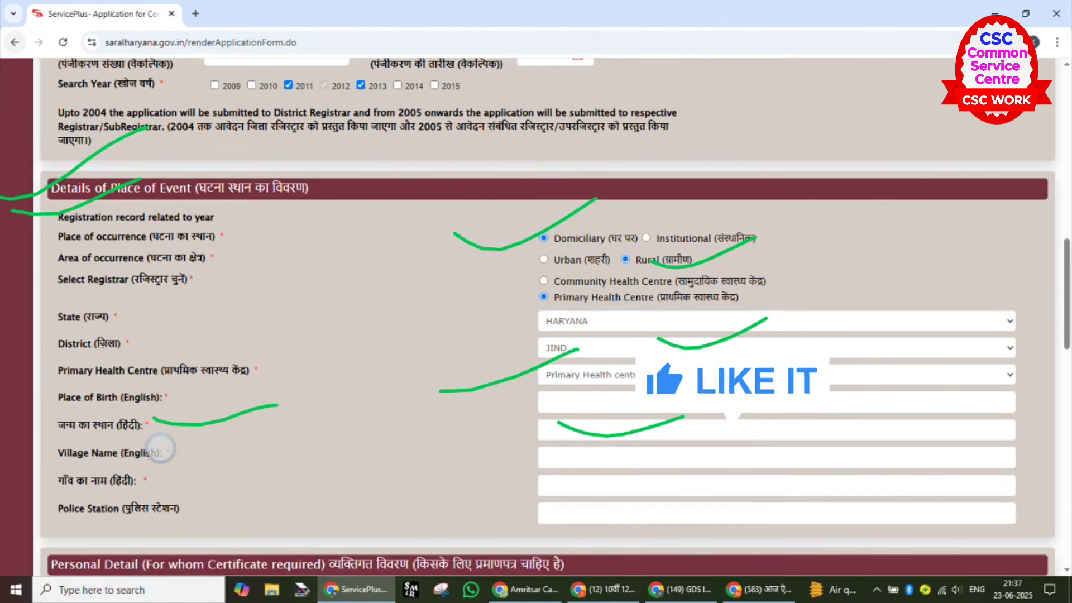
pyautogui.moveTo(161, 449); pyautogui.dragTo(280, 430)
pyautogui.moveTo(570, 454)
pyautogui.mouseDown()
pyautogui.moveTo(647, 457)
pyautogui.moveTo(690, 441)
pyautogui.mouseUp()
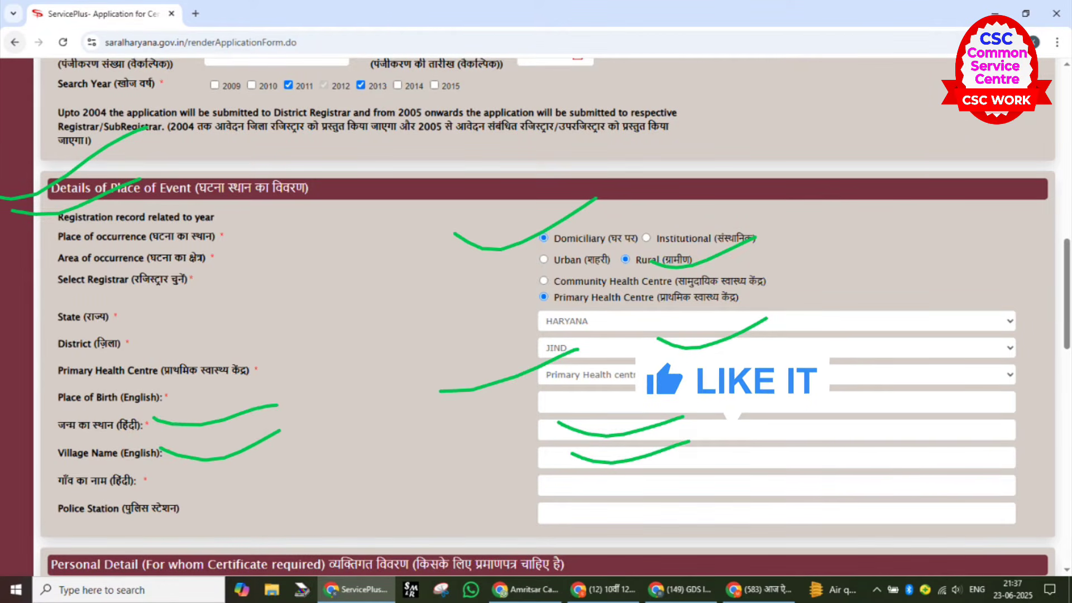
pyautogui.moveTo(165, 475); pyautogui.dragTo(246, 480)
pyautogui.moveTo(551, 480); pyautogui.dragTo(662, 479)
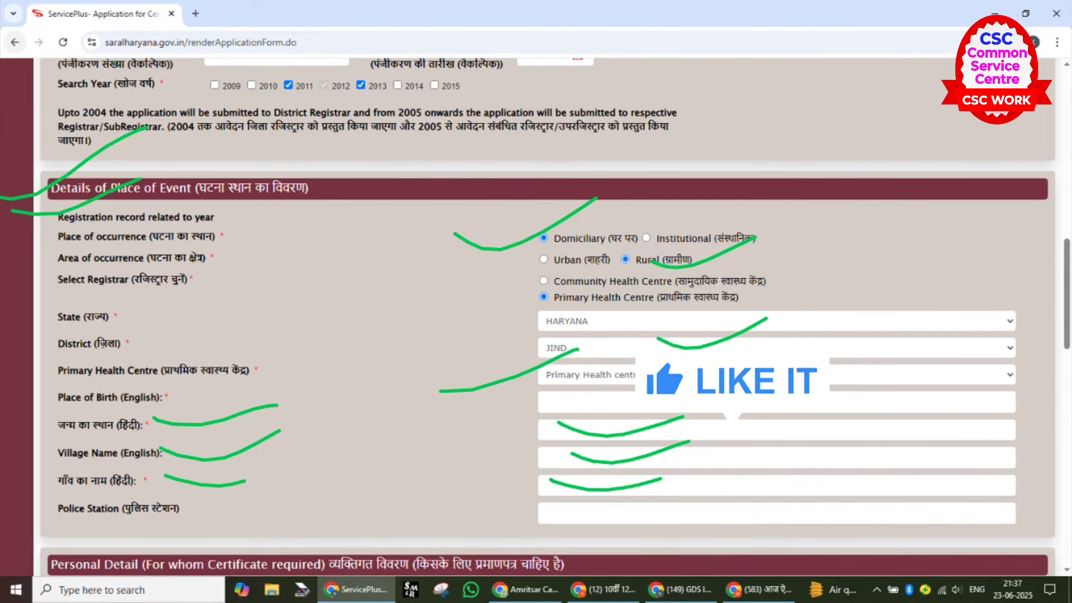
# - Undo all the marks drawn on the Details of Place of Event section
pyautogui.hotkey('ctrl', 'z')
pyautogui.hotkey('ctrl', 'z')
pyautogui.hotkey('ctrl', 'z')
pyautogui.hotkey('ctrl', 'z')
pyautogui.hotkey('ctrl', 'z')
pyautogui.hotkey('ctrl', 'z')
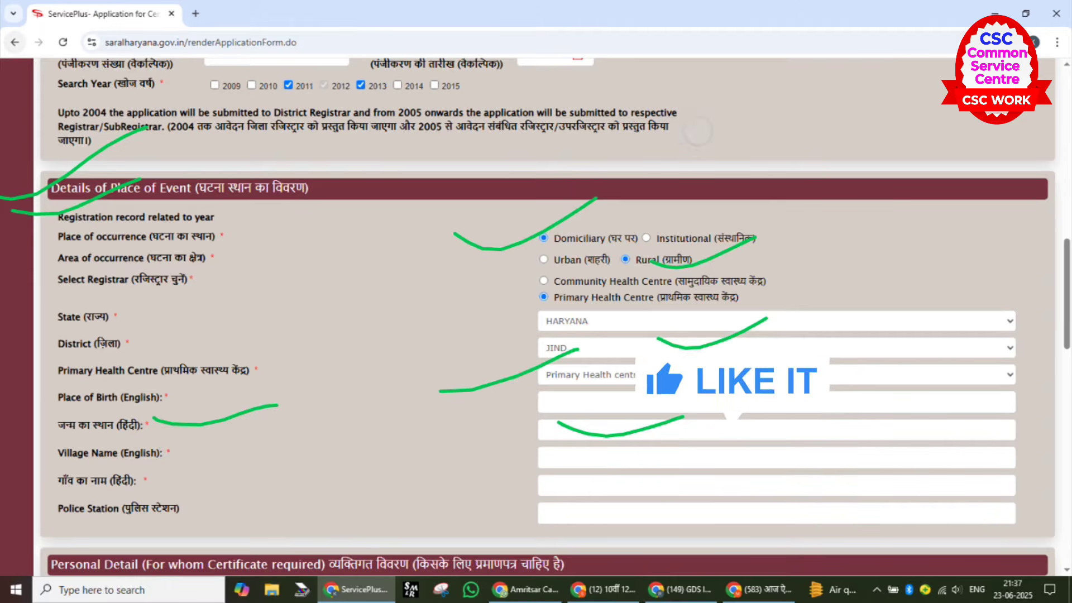
pyautogui.hotkey('ctrl', 'z')
pyautogui.hotkey('ctrl', 'z')
pyautogui.hotkey('ctrl', 'z')
pyautogui.hotkey('ctrl', 'z')
pyautogui.hotkey('ctrl', 'z')
pyautogui.hotkey('ctrl', 'z')
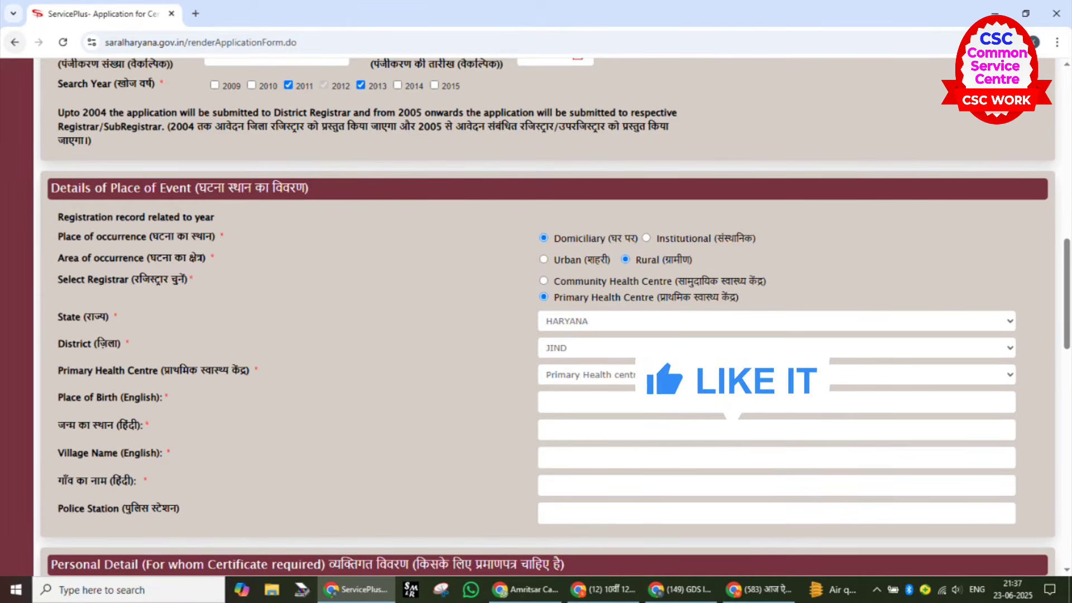
# - Draw fresh ticks on the Domiciliary option and beside the Rural option
pyautogui.moveTo(459, 250); pyautogui.dragTo(623, 186)
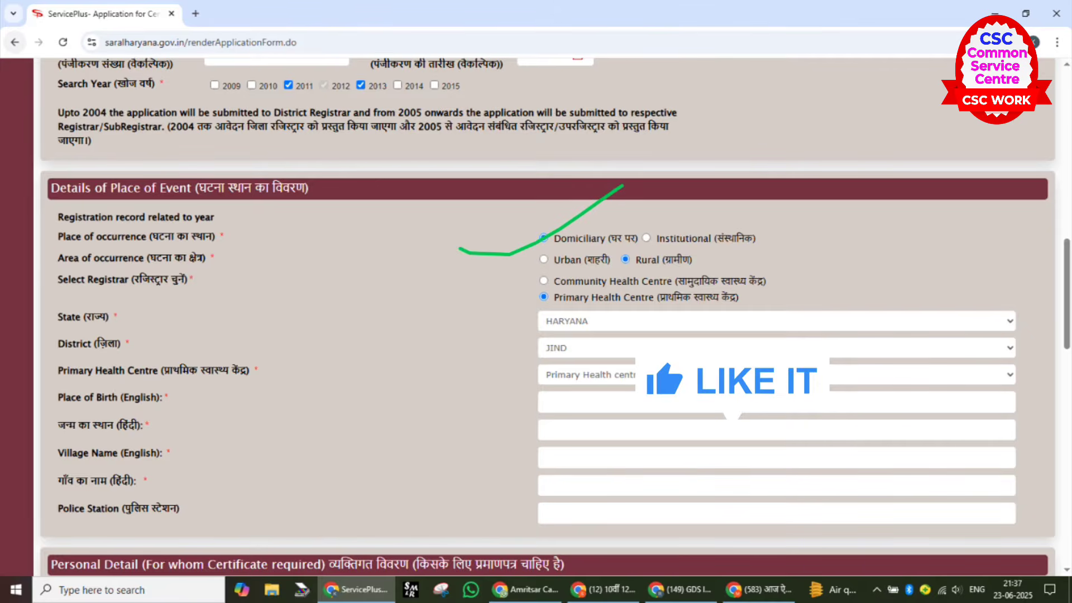
pyautogui.moveTo(665, 261); pyautogui.dragTo(761, 248)
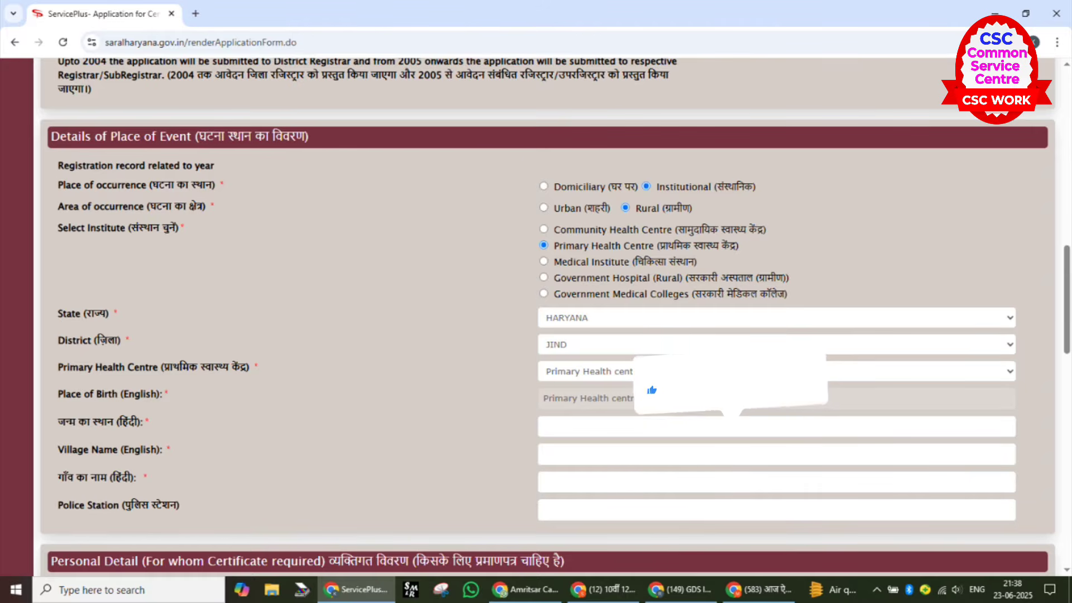
# - Mark the Institutional place of occurrence with a stroke beneath it, undoing the first tick and stroke drawn on that row
pyautogui.moveTo(473, 190); pyautogui.dragTo(590, 144)
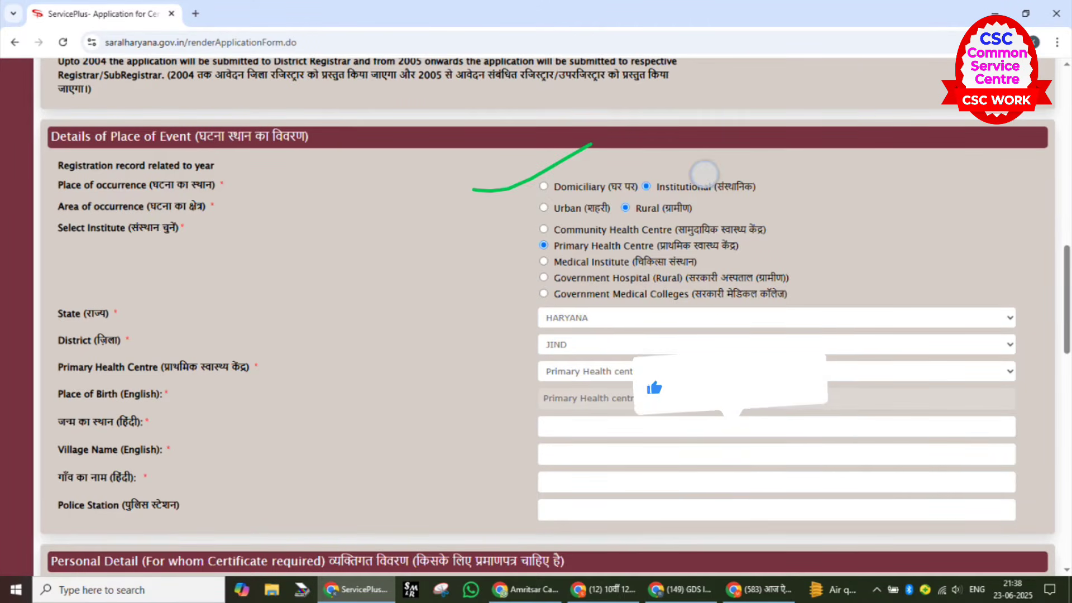
pyautogui.moveTo(831, 208); pyautogui.dragTo(677, 185)
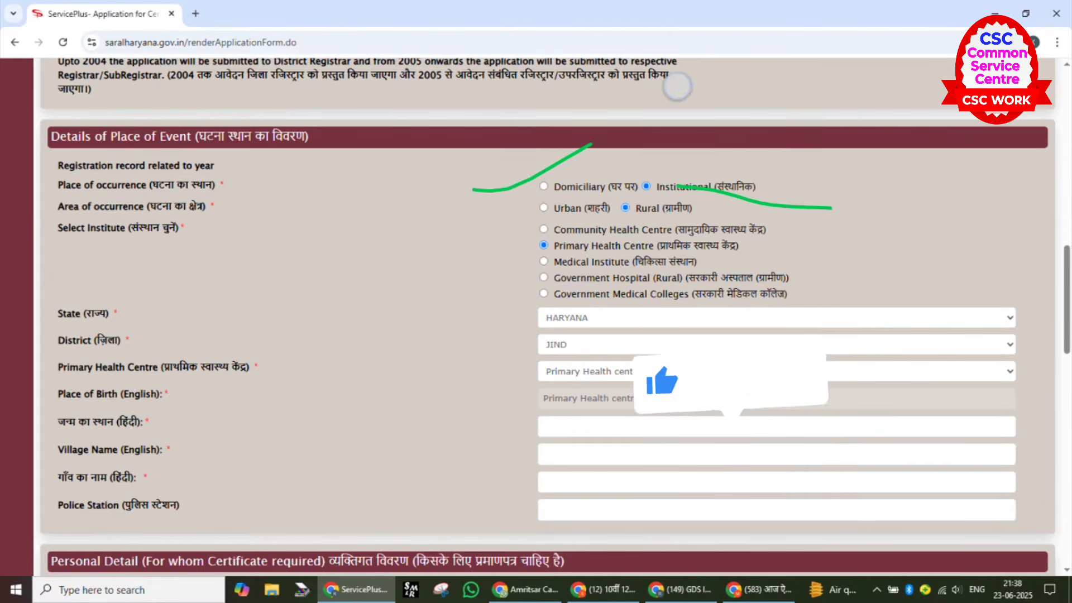
pyautogui.hotkey('ctrl', 'z')
pyautogui.hotkey('ctrl', 'z')
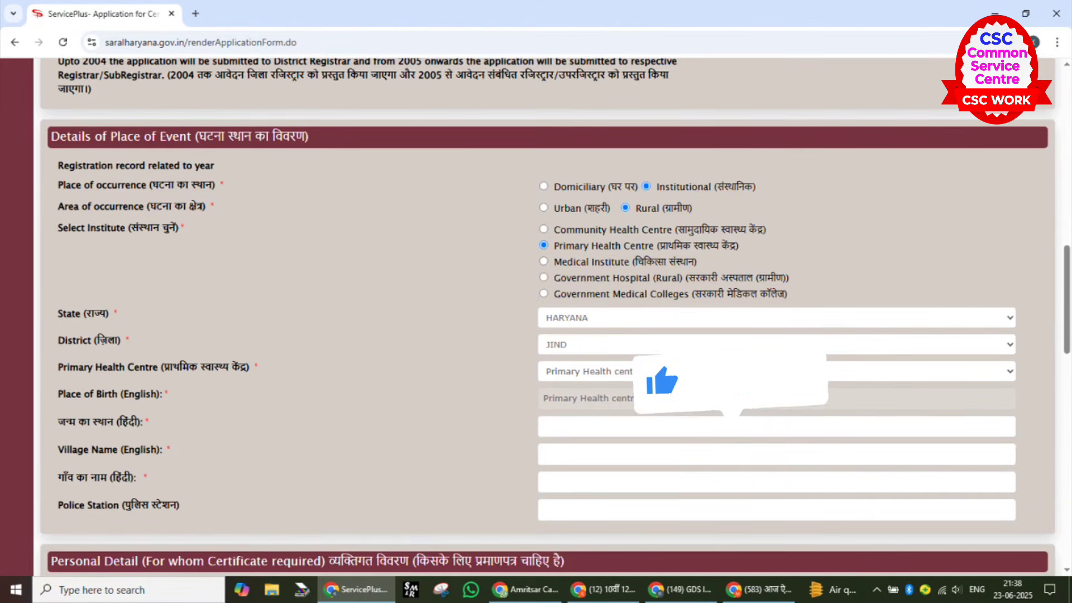
pyautogui.moveTo(814, 200); pyautogui.dragTo(705, 190)
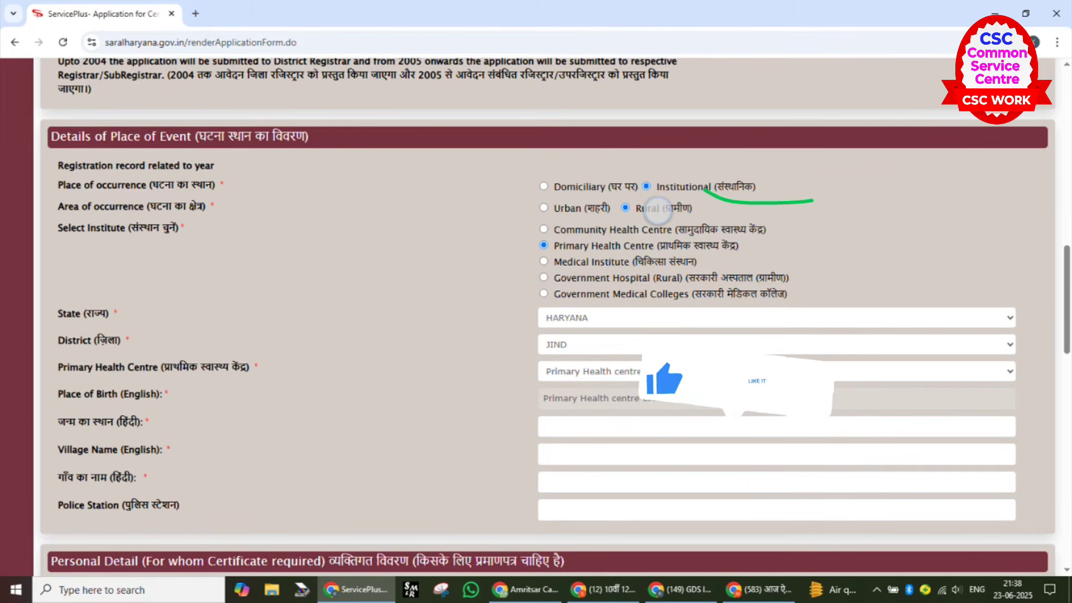
# - Tick the Rural area and the Select Institute options from Community Health Centre to Government Medical Colleges, plus the chosen Primary Health Centre
pyautogui.moveTo(657, 211)
pyautogui.mouseDown()
pyautogui.moveTo(731, 191)
pyautogui.moveTo(854, 194)
pyautogui.mouseUp()
pyautogui.moveTo(745, 240); pyautogui.dragTo(829, 222)
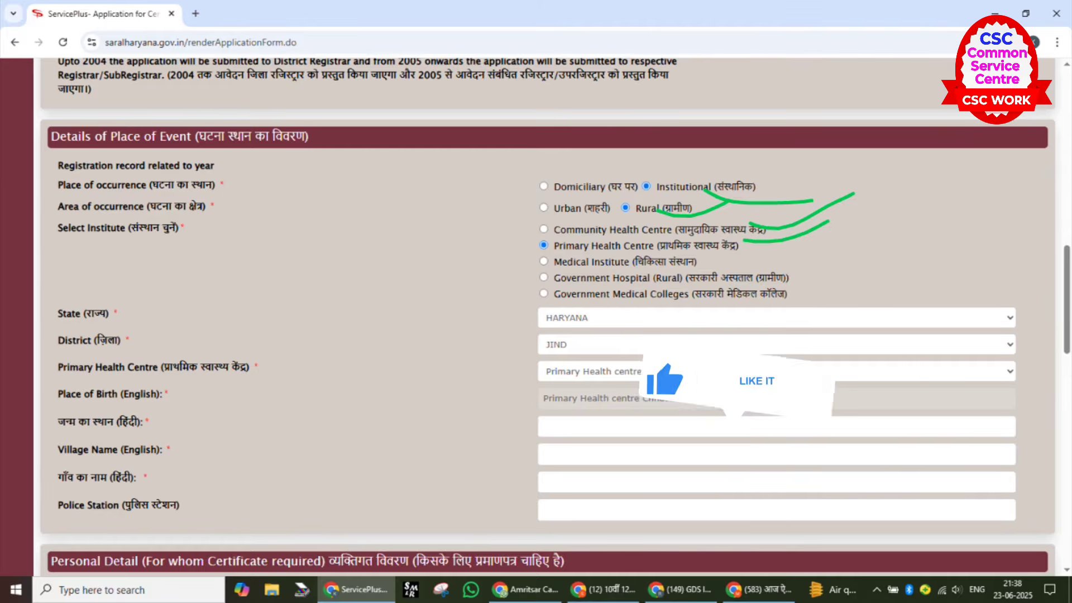
pyautogui.moveTo(712, 256); pyautogui.dragTo(807, 231)
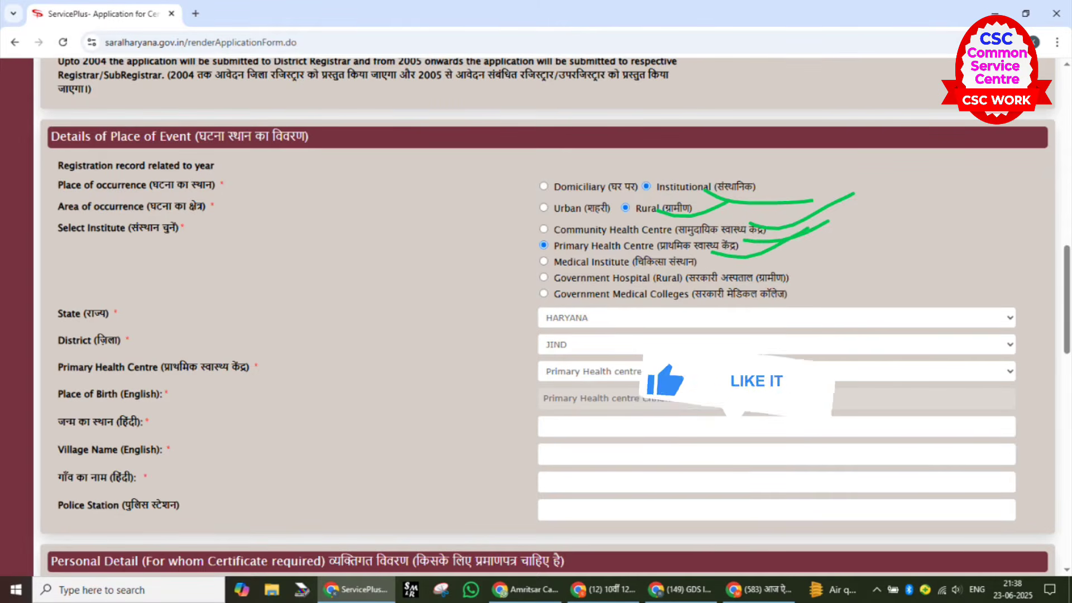
pyautogui.moveTo(761, 265); pyautogui.dragTo(858, 245)
pyautogui.moveTo(811, 287); pyautogui.dragTo(906, 266)
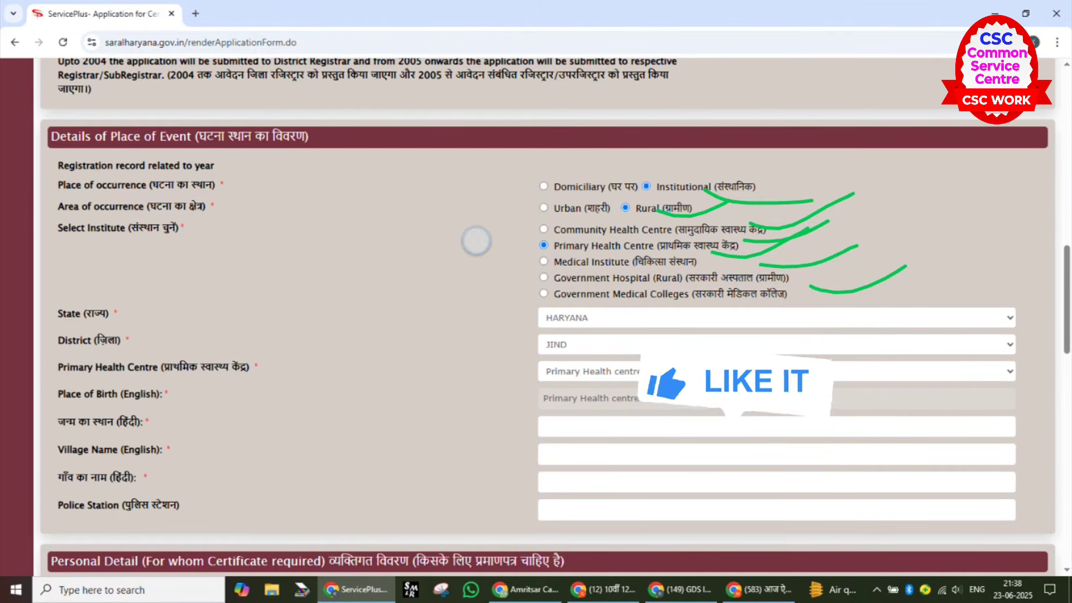
pyautogui.moveTo(476, 241); pyautogui.dragTo(613, 217)
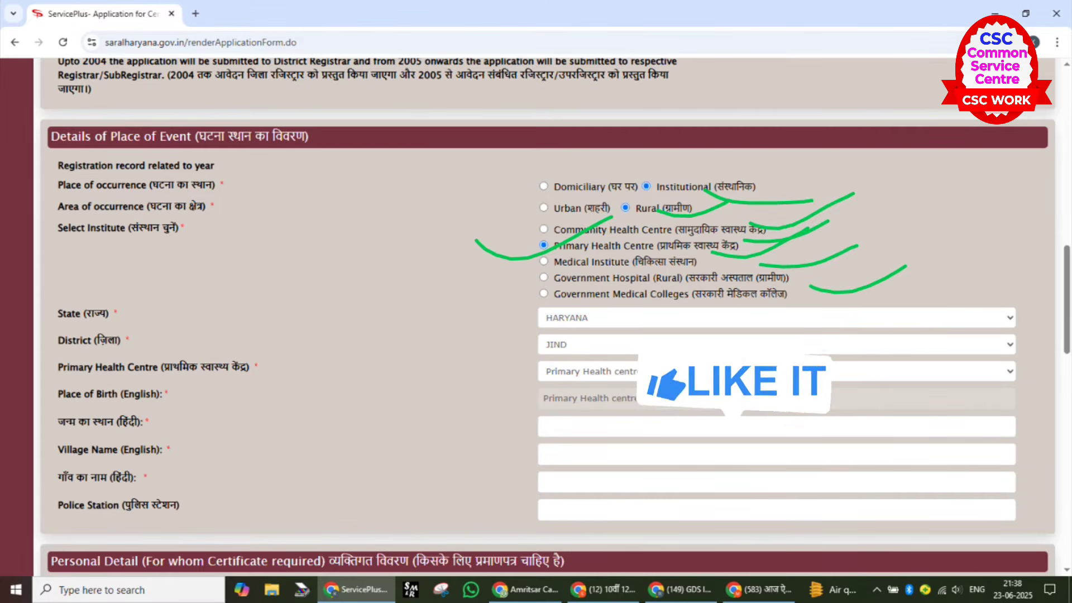
# - Tick the State, District, Primary Health Centre and English place of birth fields in the rural place-of-event details
pyautogui.moveTo(469, 319); pyautogui.dragTo(623, 277)
pyautogui.moveTo(475, 346); pyautogui.dragTo(605, 322)
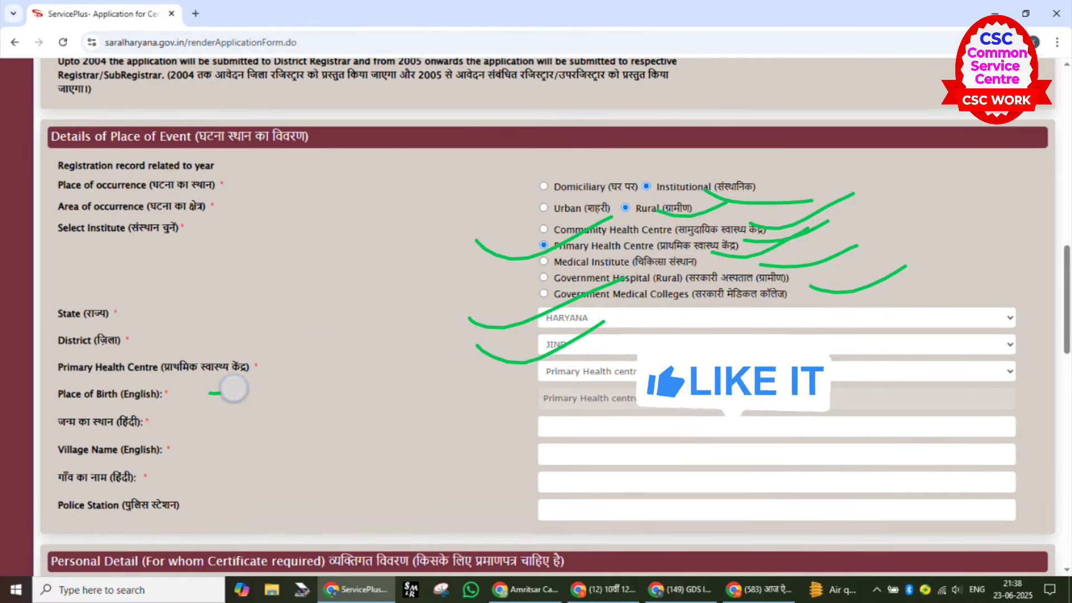
pyautogui.moveTo(210, 393); pyautogui.dragTo(327, 323)
pyautogui.moveTo(497, 373); pyautogui.dragTo(620, 352)
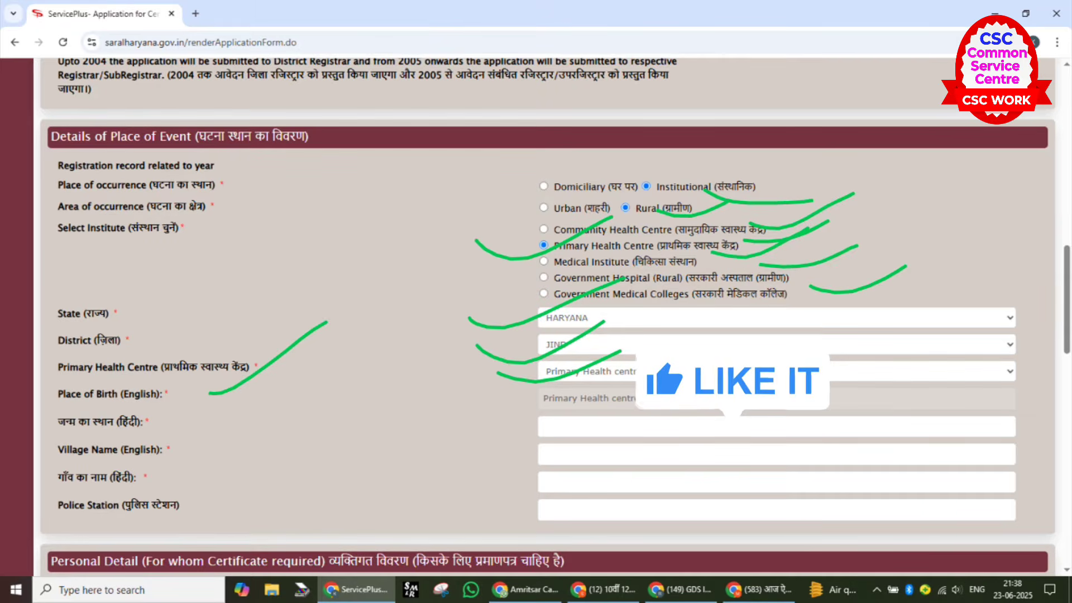
pyautogui.moveTo(497, 394)
pyautogui.mouseDown()
pyautogui.moveTo(528, 408)
pyautogui.moveTo(620, 380)
pyautogui.mouseUp()
# - Tick the Hindi place of birth and the English and Hindi village name fields, and mark beside Institutional
pyautogui.moveTo(154, 406); pyautogui.dragTo(279, 390)
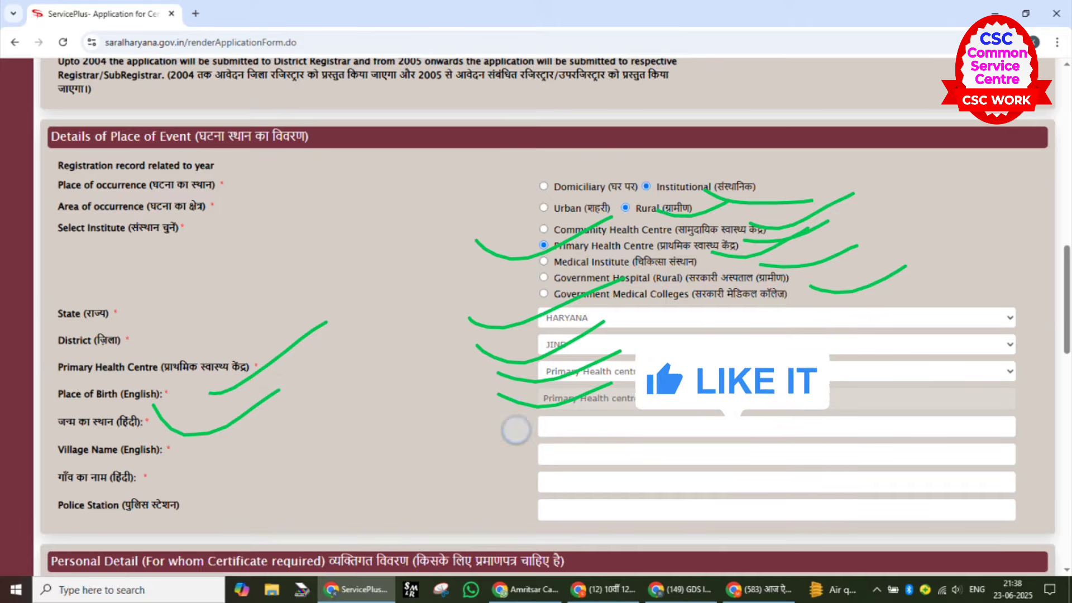
pyautogui.moveTo(515, 430); pyautogui.dragTo(625, 403)
pyautogui.moveTo(147, 450); pyautogui.dragTo(263, 425)
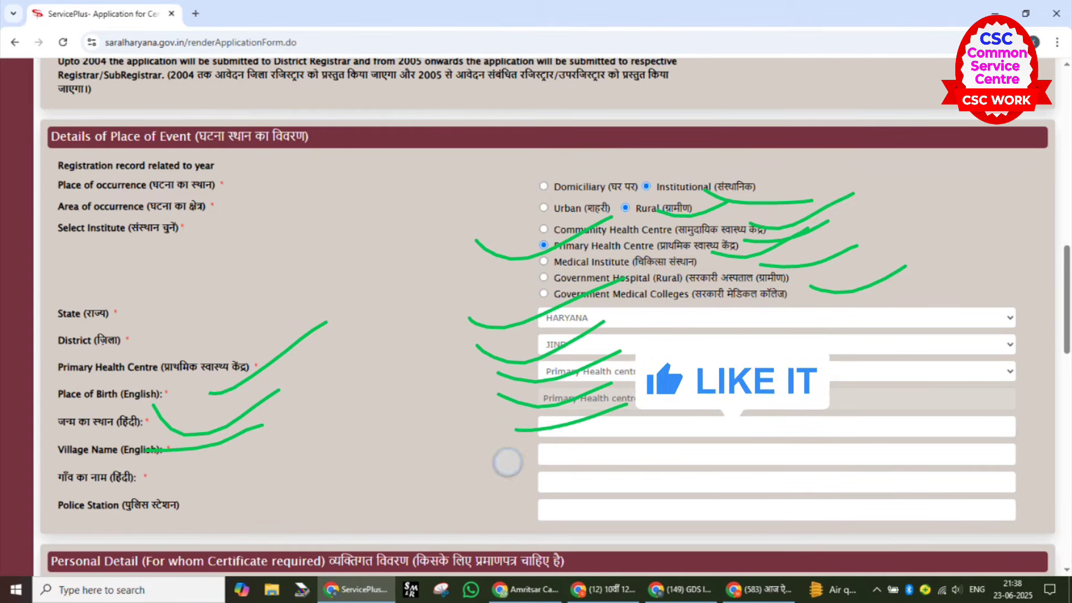
pyautogui.moveTo(507, 463); pyautogui.dragTo(635, 422)
pyautogui.moveTo(500, 488); pyautogui.dragTo(618, 463)
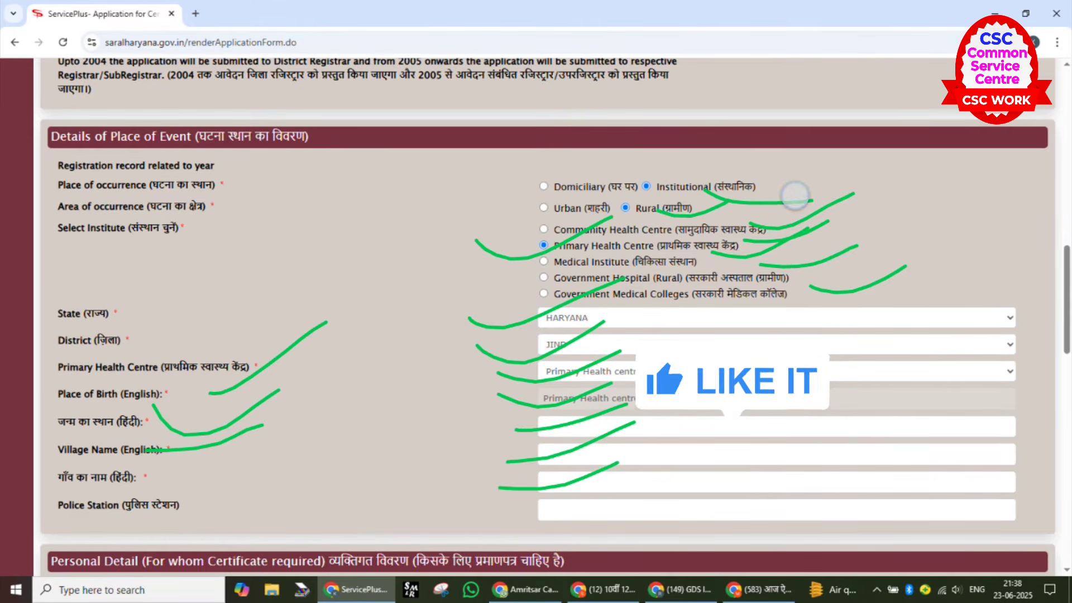
pyautogui.moveTo(795, 197)
pyautogui.mouseDown()
pyautogui.moveTo(771, 191)
pyautogui.moveTo(757, 207)
pyautogui.mouseUp()
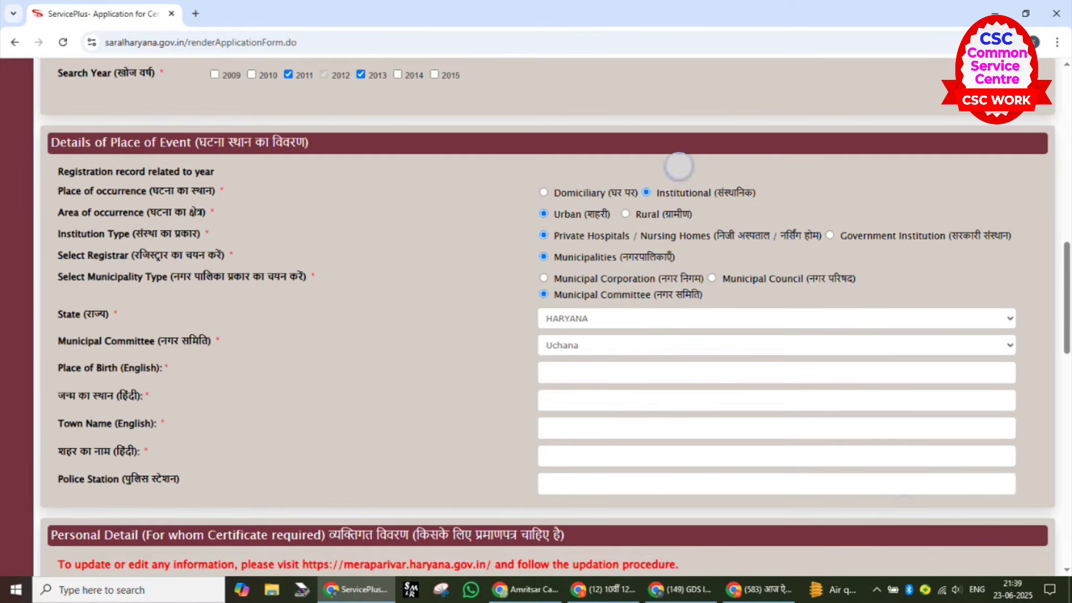
# - Tick the Institutional, Urban, Private Hospitals / Nursing Homes and Government Institution options on the urban version of the form
pyautogui.moveTo(679, 166); pyautogui.dragTo(818, 141)
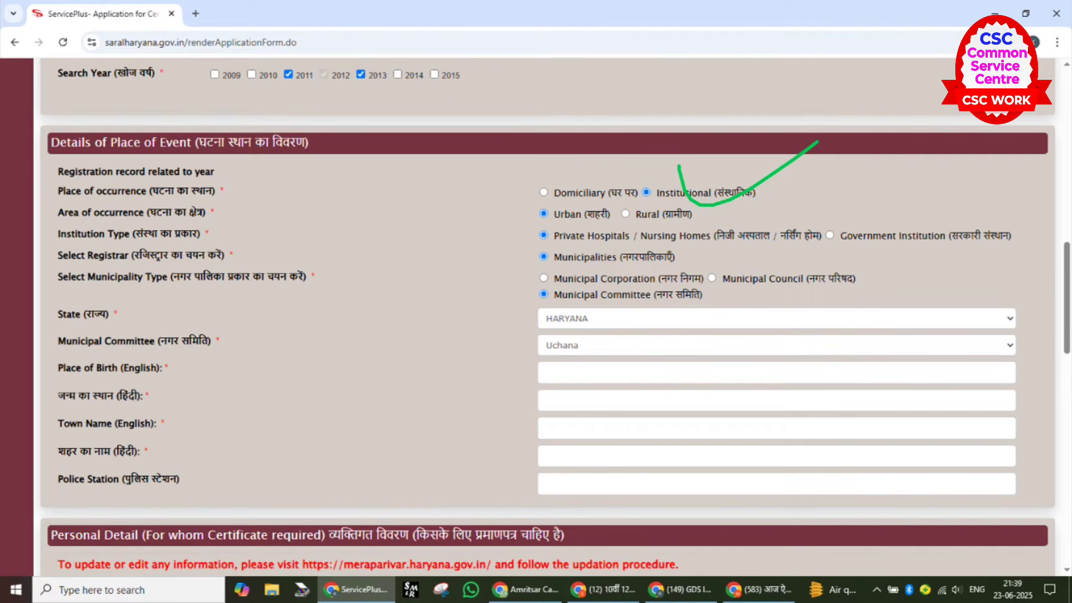
pyautogui.moveTo(448, 214)
pyautogui.mouseDown()
pyautogui.moveTo(486, 229)
pyautogui.moveTo(596, 175)
pyautogui.mouseUp()
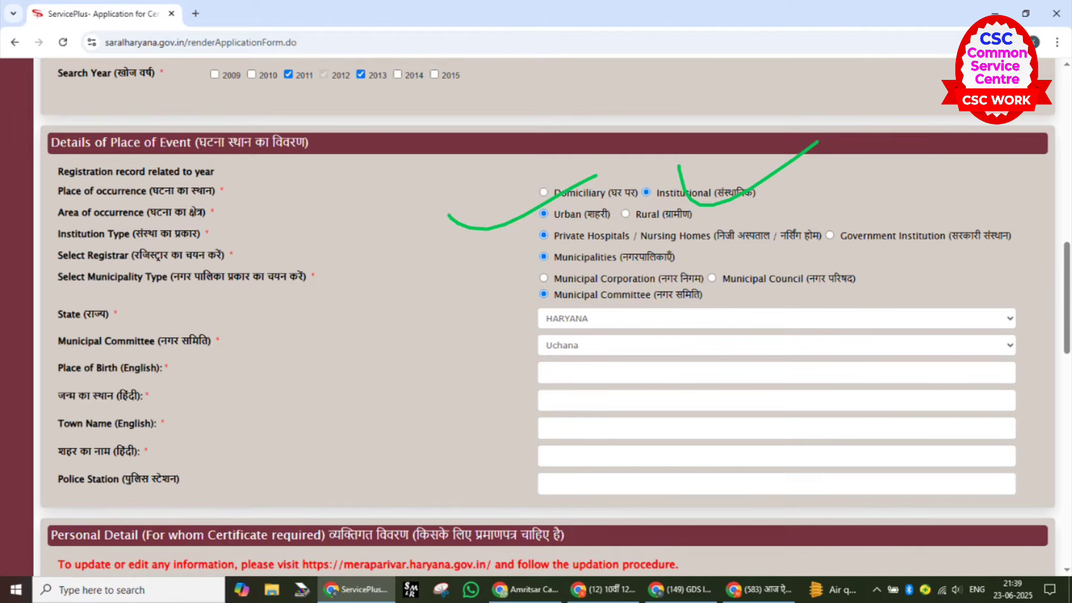
pyautogui.moveTo(445, 254); pyautogui.dragTo(584, 210)
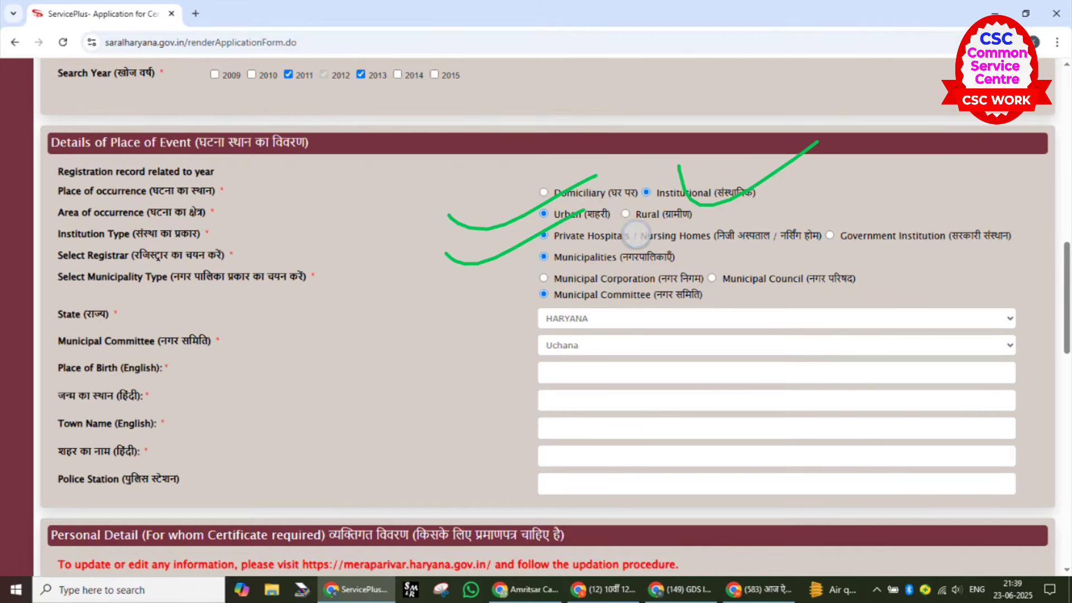
pyautogui.moveTo(635, 237); pyautogui.dragTo(712, 224)
pyautogui.moveTo(857, 248); pyautogui.dragTo(1003, 187)
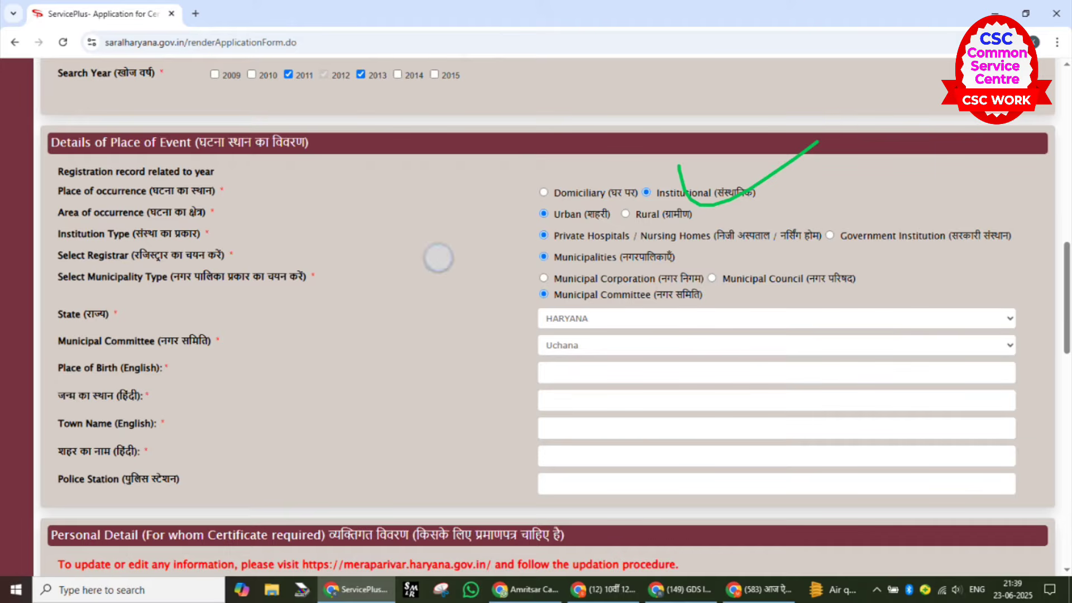
# - Mark the Municipalities registrar and the Municipal Corporation, Municipal Council and Municipal Committee types
pyautogui.moveTo(439, 257); pyautogui.dragTo(559, 250)
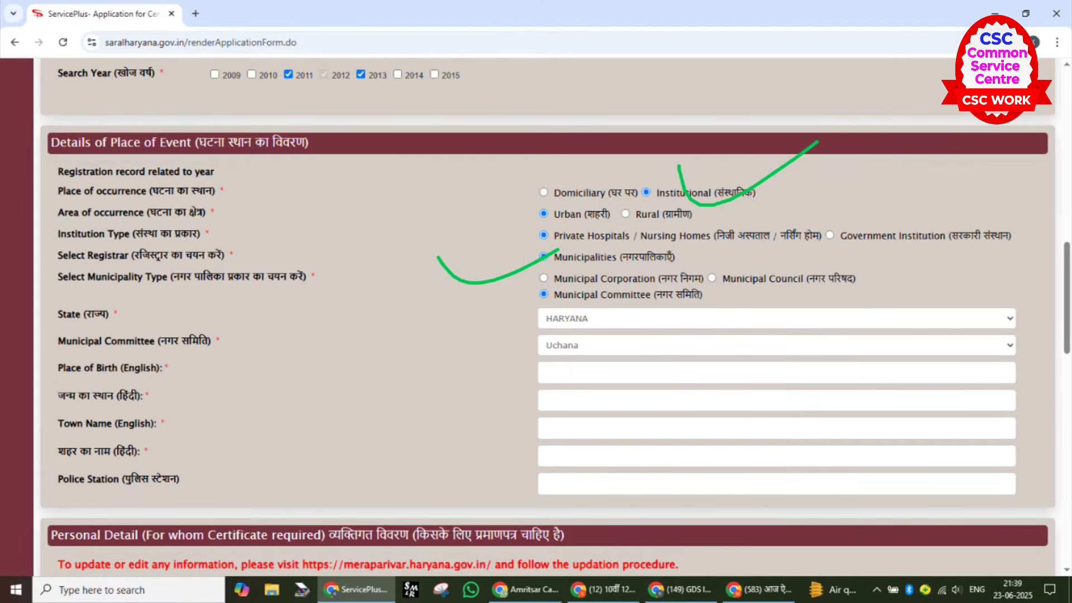
pyautogui.moveTo(608, 272); pyautogui.dragTo(702, 237)
pyautogui.moveTo(769, 273); pyautogui.dragTo(832, 266)
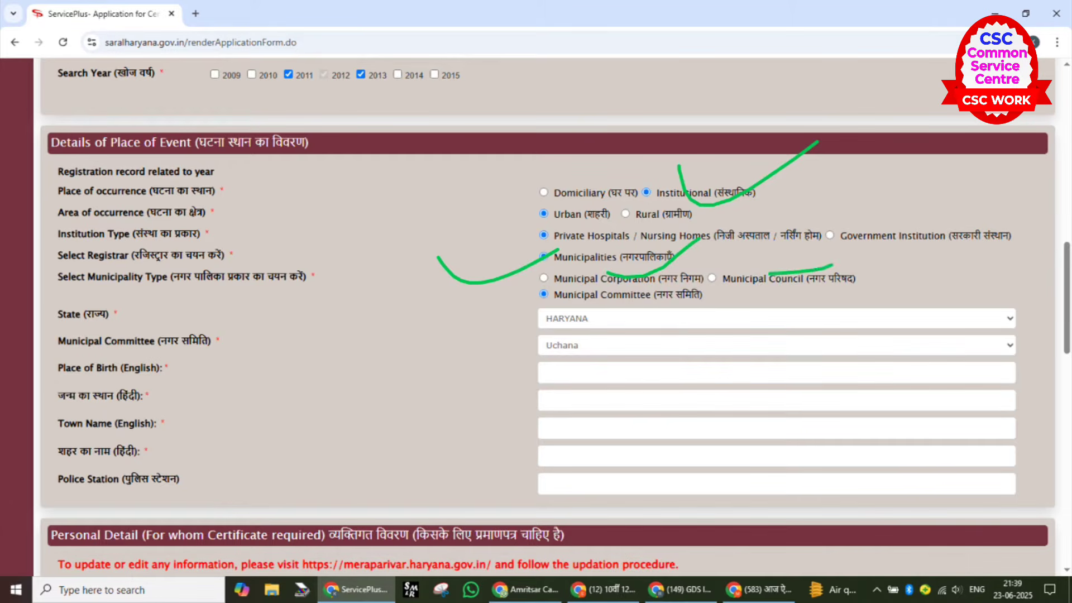
pyautogui.moveTo(686, 316); pyautogui.dragTo(724, 297)
# - Undo all the marks drawn on the urban place-of-event details
pyautogui.click(693, 464)
pyautogui.click(693, 463)
pyautogui.click(689, 467)
pyautogui.click(685, 469)
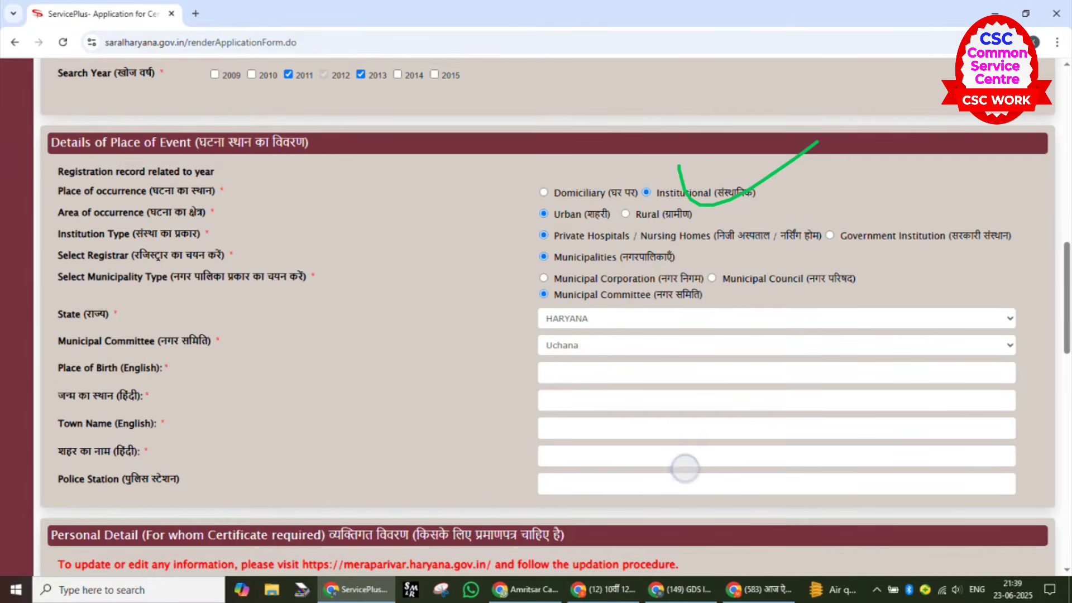
pyautogui.click(686, 468)
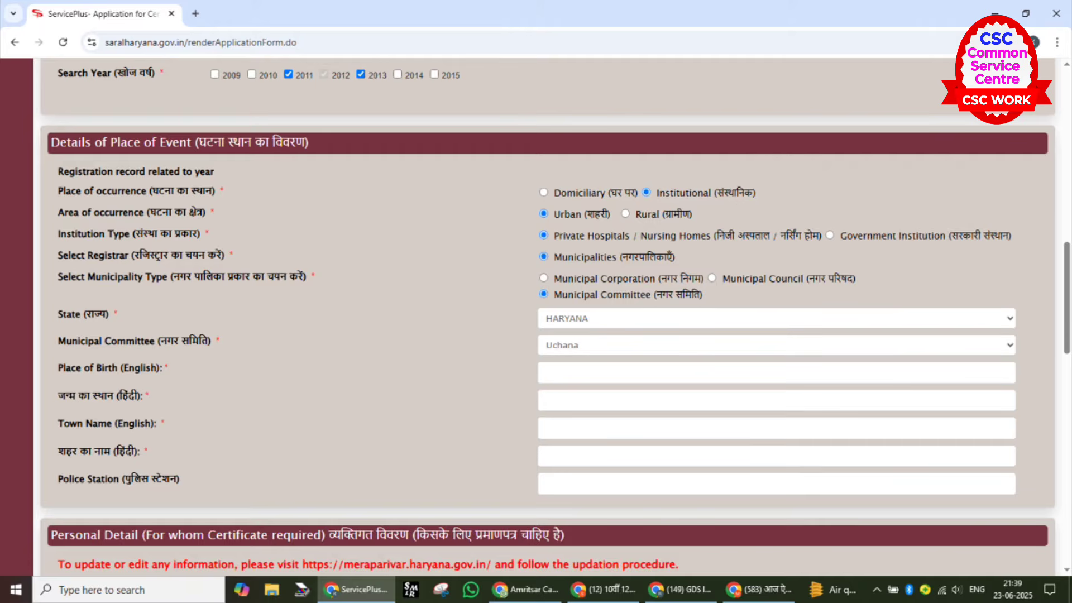
# - Draw fresh strokes on the Municipal Corporation, Municipal Council and Municipal Committee options, and undo them
pyautogui.moveTo(651, 268); pyautogui.dragTo(726, 250)
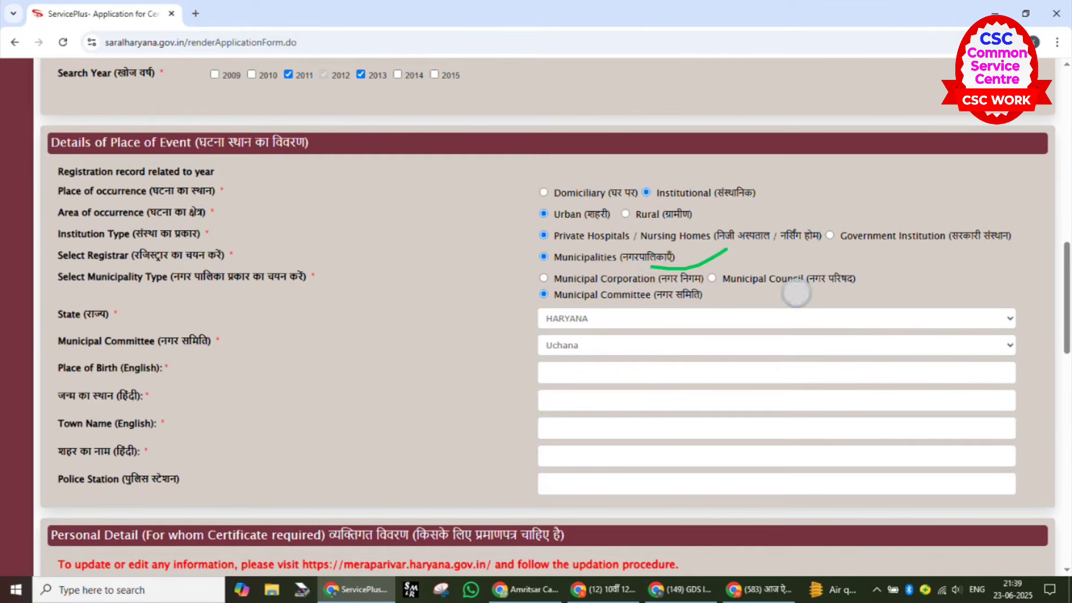
pyautogui.moveTo(796, 292); pyautogui.dragTo(896, 259)
pyautogui.moveTo(634, 304); pyautogui.dragTo(718, 277)
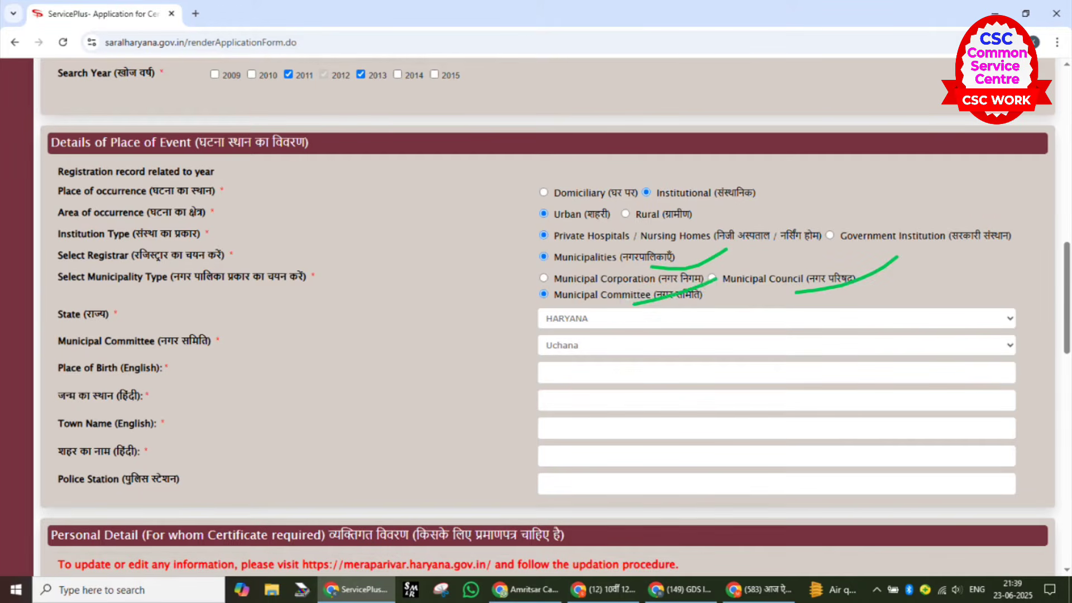
pyautogui.click(683, 465)
pyautogui.click(683, 464)
pyautogui.click(683, 465)
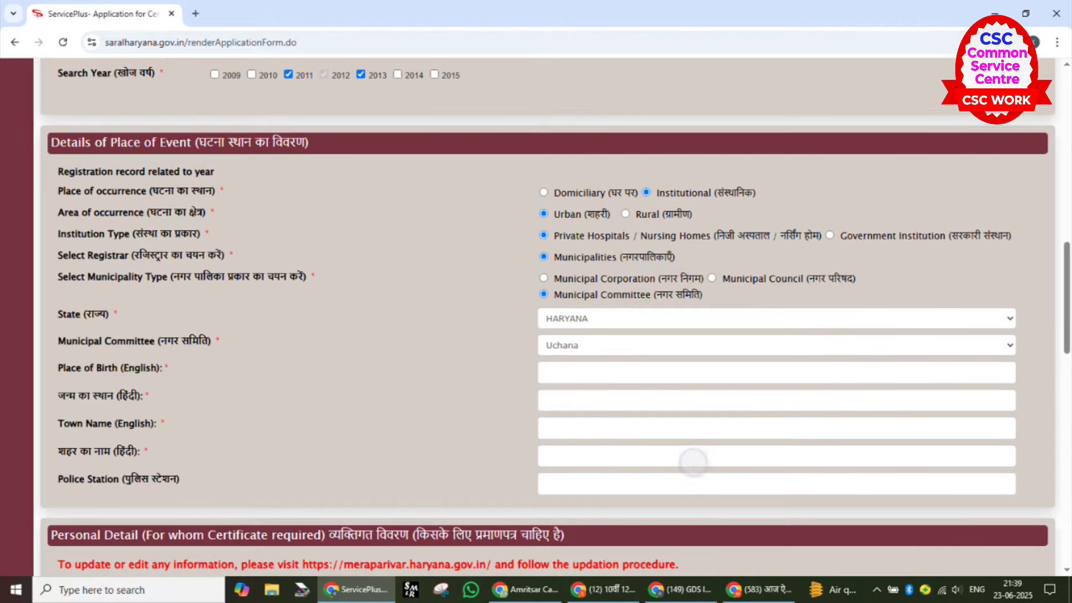
# - Mark the selected Private Hospitals / Nursing Homes institution type, the Municipalities registrar and the Municipal Committee type
pyautogui.moveTo(471, 233); pyautogui.dragTo(584, 223)
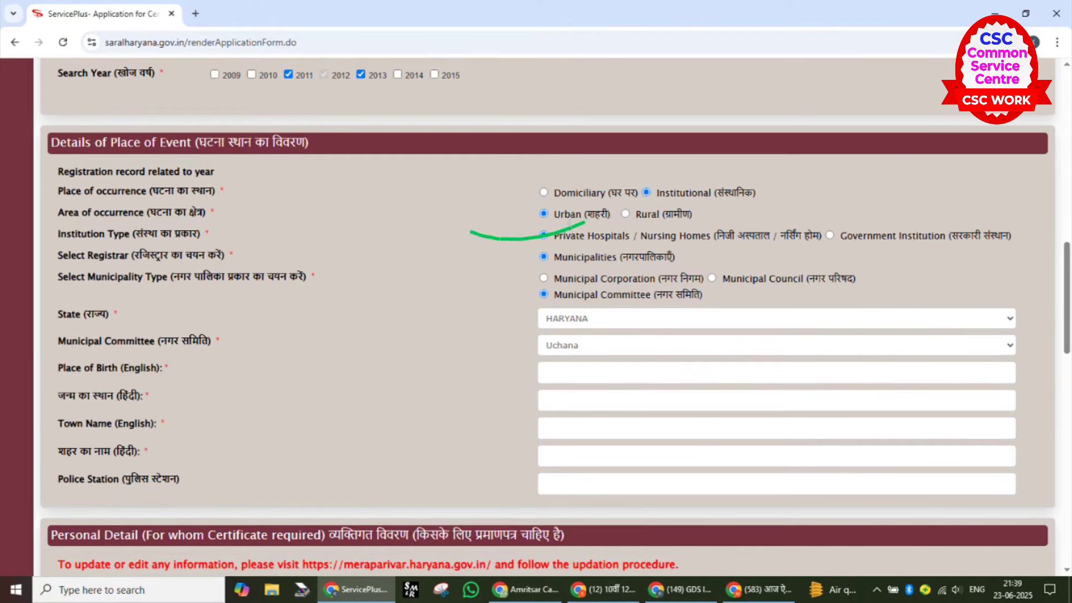
pyautogui.moveTo(479, 258); pyautogui.dragTo(590, 248)
pyautogui.moveTo(625, 297); pyautogui.dragTo(693, 288)
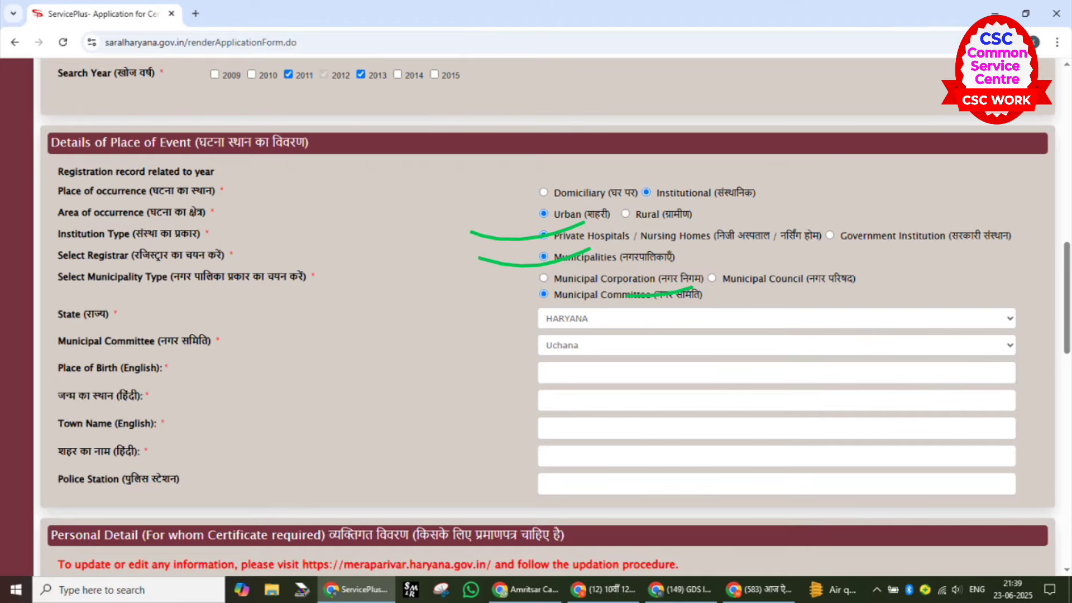
# - Tick the State field, circle the Municipal Committee label and tick its Uchana selection
pyautogui.moveTo(465, 312); pyautogui.dragTo(600, 291)
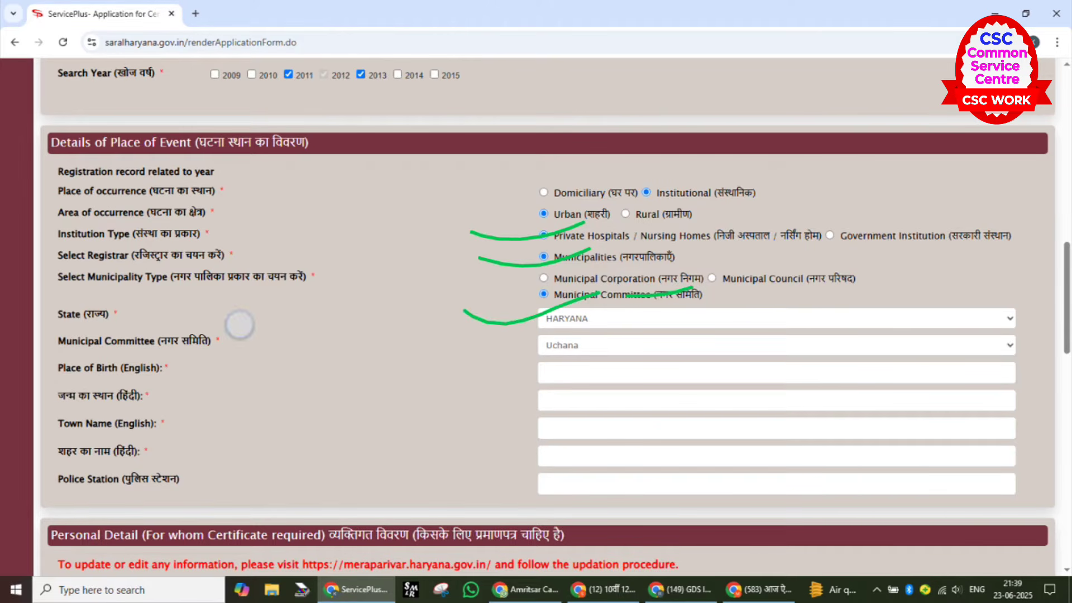
pyautogui.moveTo(240, 324)
pyautogui.mouseDown()
pyautogui.moveTo(232, 359)
pyautogui.moveTo(107, 334)
pyautogui.mouseUp()
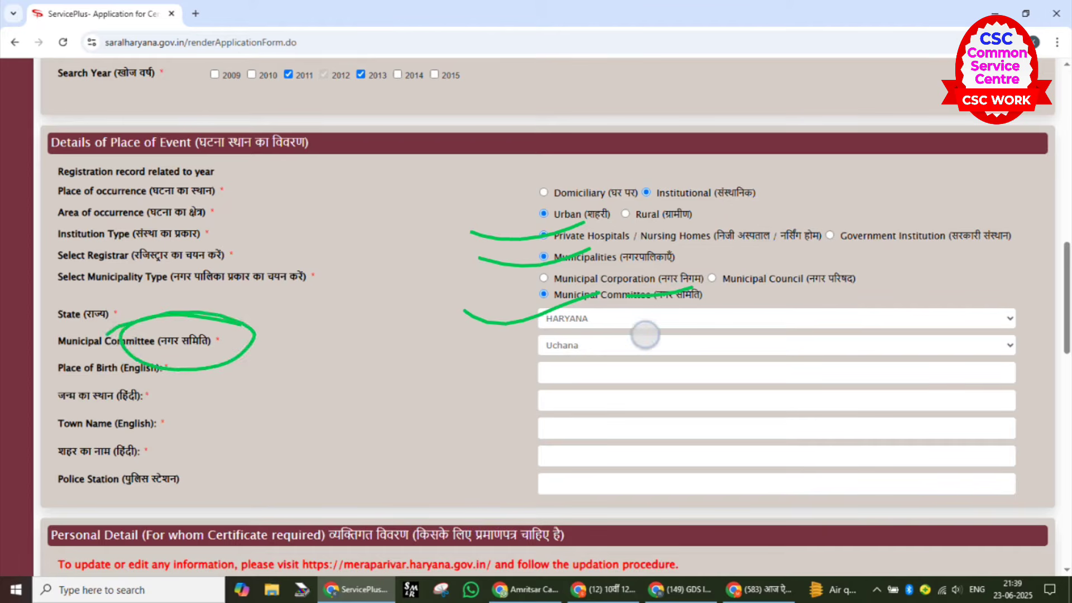
pyautogui.moveTo(647, 336); pyautogui.dragTo(776, 315)
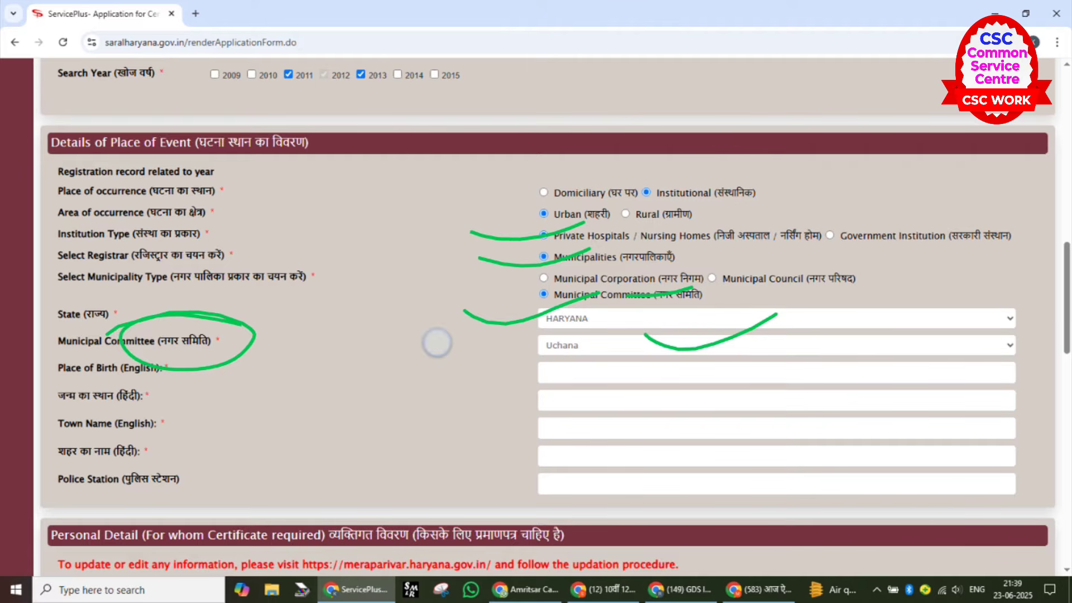
pyautogui.moveTo(438, 342); pyautogui.dragTo(611, 294)
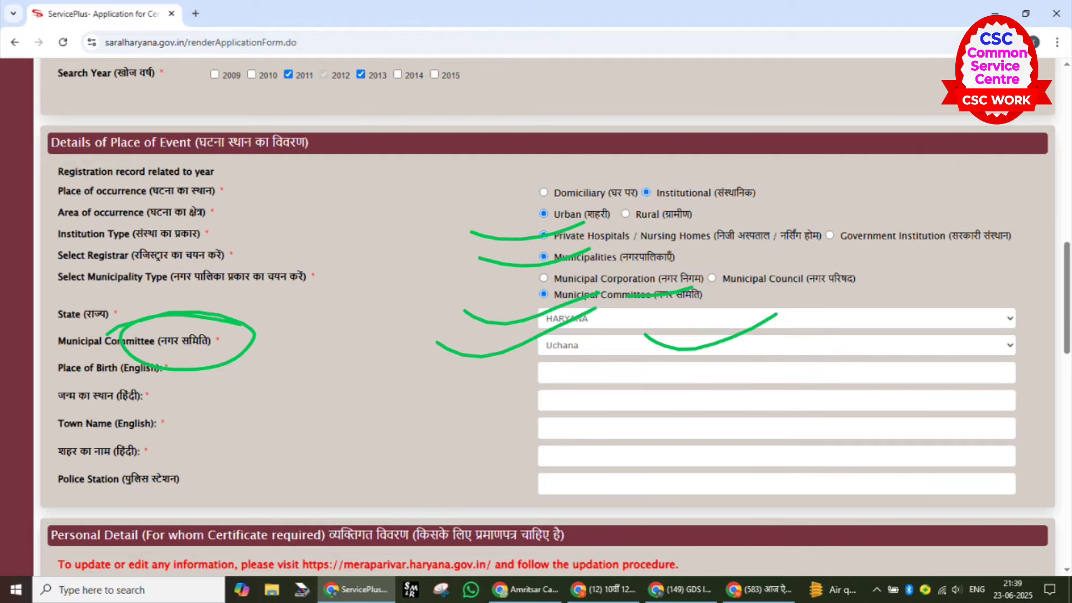
# - Tick the private hospital option and the English and Hindi boxes for place of birth and town name
pyautogui.moveTo(674, 234)
pyautogui.mouseDown()
pyautogui.moveTo(687, 242)
pyautogui.moveTo(792, 210)
pyautogui.mouseUp()
pyautogui.moveTo(503, 374)
pyautogui.mouseDown()
pyautogui.moveTo(586, 376)
pyautogui.moveTo(649, 352)
pyautogui.mouseUp()
pyautogui.moveTo(491, 402); pyautogui.dragTo(639, 389)
pyautogui.moveTo(491, 427); pyautogui.dragTo(638, 405)
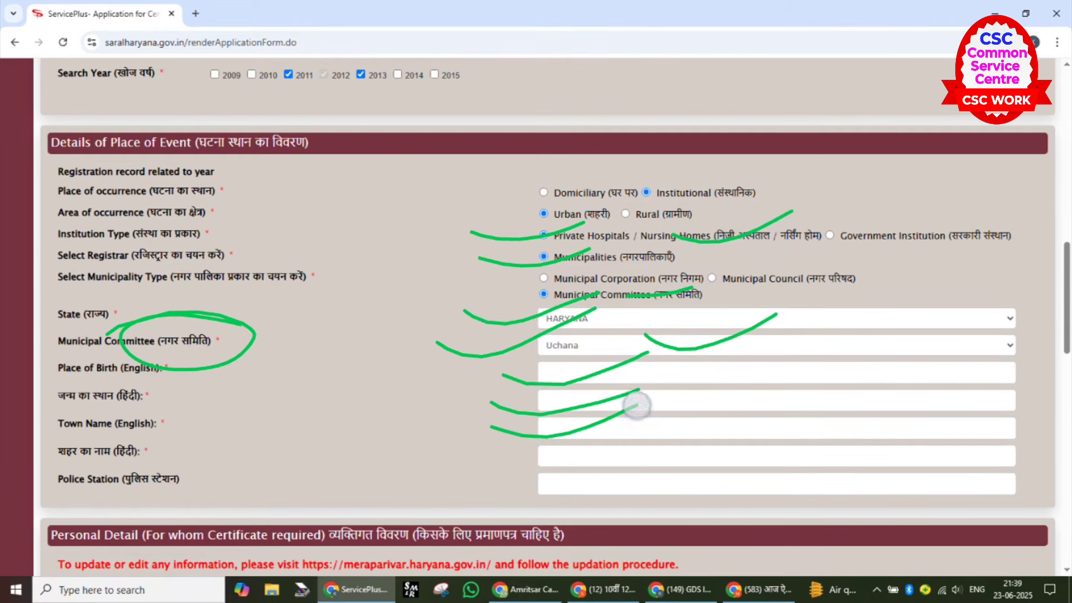
pyautogui.moveTo(492, 465); pyautogui.dragTo(619, 454)
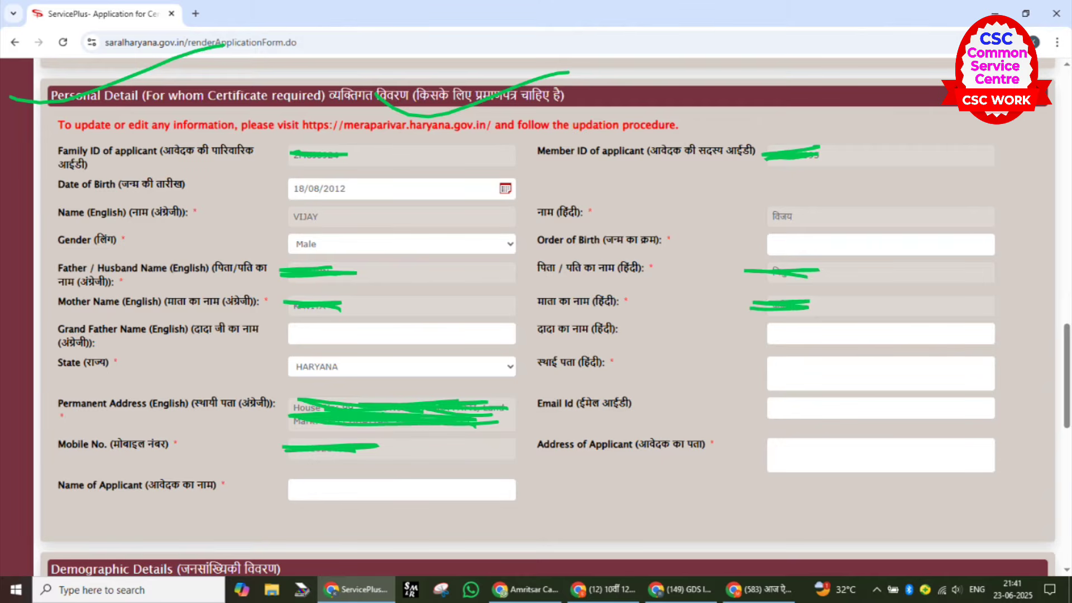
# - In Personal Detail, tick the Family ID, Member ID, Date of Birth and English name fields, and circle the date's calendar icon
pyautogui.moveTo(169, 144)
pyautogui.mouseDown()
pyautogui.moveTo(192, 153)
pyautogui.moveTo(328, 117)
pyautogui.mouseUp()
pyautogui.moveTo(543, 156); pyautogui.dragTo(659, 125)
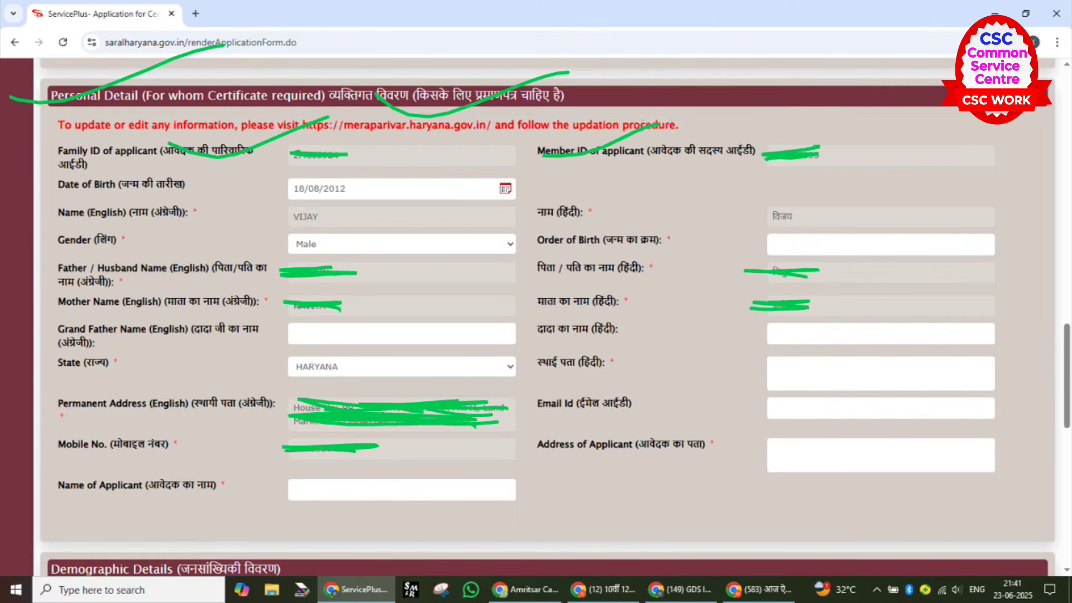
pyautogui.moveTo(547, 186)
pyautogui.mouseDown()
pyautogui.moveTo(458, 197)
pyautogui.moveTo(490, 184)
pyautogui.mouseUp()
pyautogui.moveTo(240, 196); pyautogui.dragTo(399, 155)
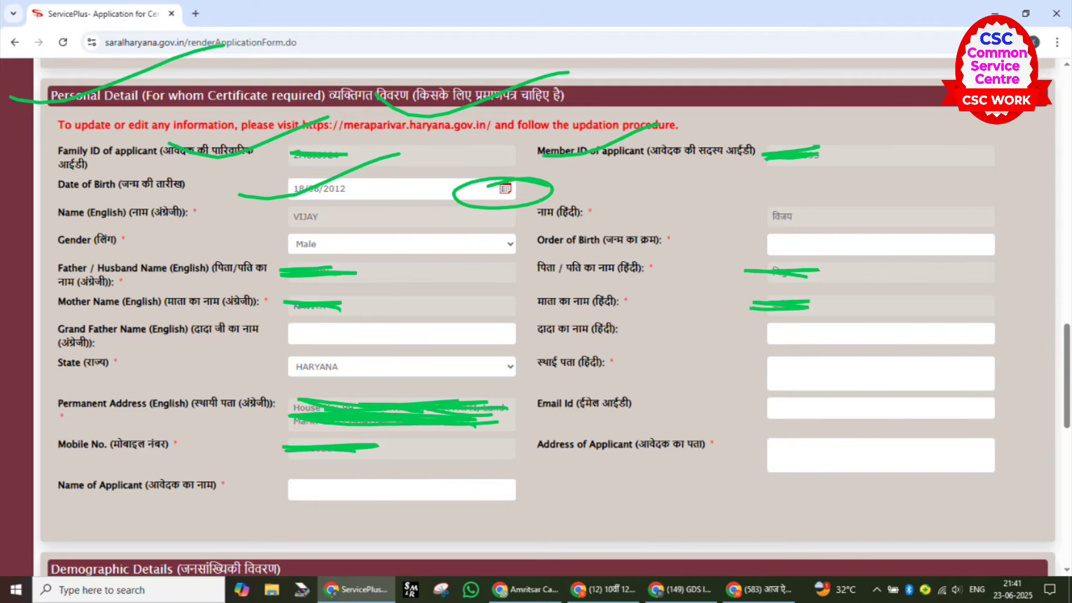
pyautogui.moveTo(216, 213); pyautogui.dragTo(366, 186)
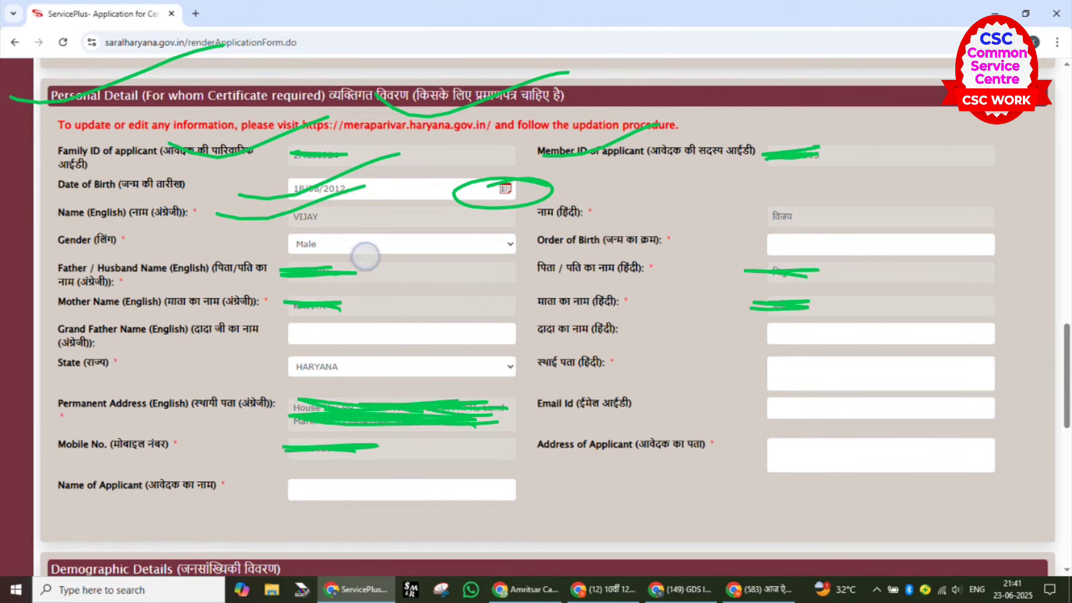
# - Tick the Gender, father's name, mother's name, State and English permanent address fields in Personal Detail
pyautogui.moveTo(366, 256); pyautogui.dragTo(481, 228)
pyautogui.moveTo(159, 280); pyautogui.dragTo(306, 237)
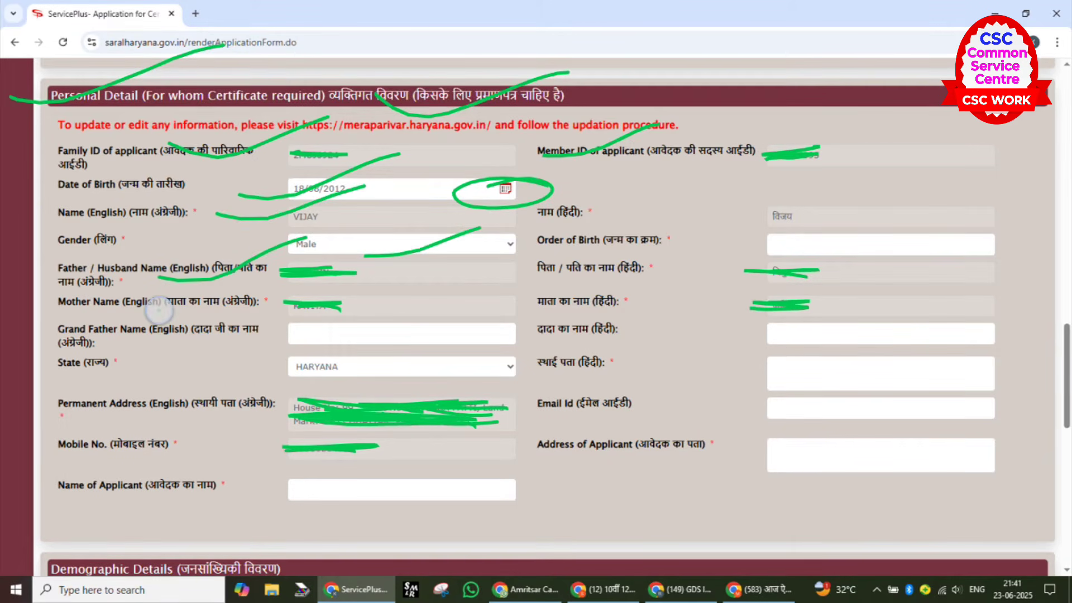
pyautogui.moveTo(159, 312); pyautogui.dragTo(279, 280)
pyautogui.moveTo(189, 369); pyautogui.dragTo(293, 342)
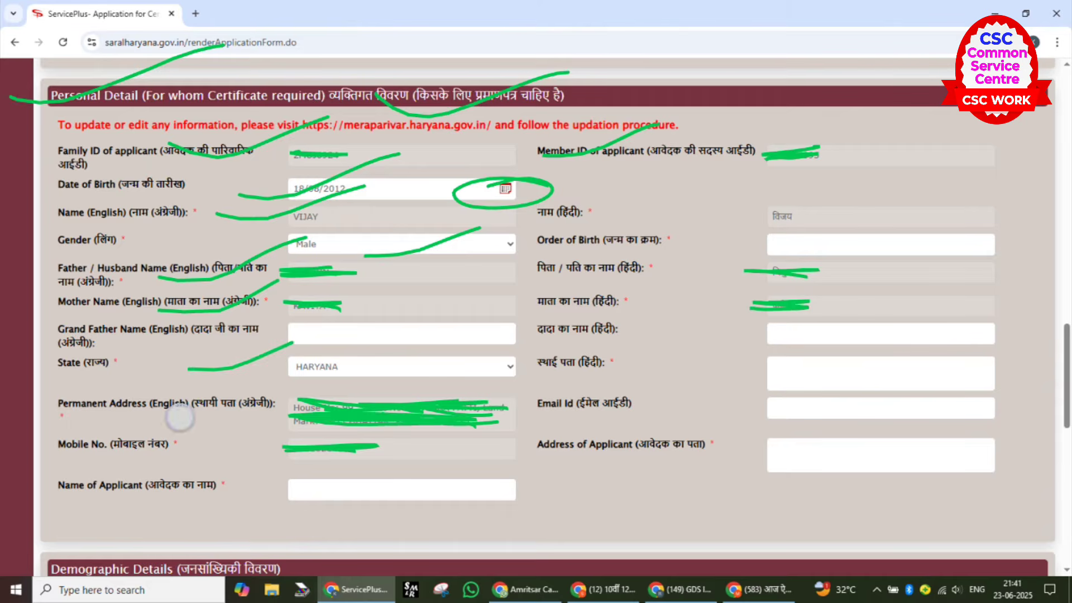
pyautogui.moveTo(179, 416); pyautogui.dragTo(301, 388)
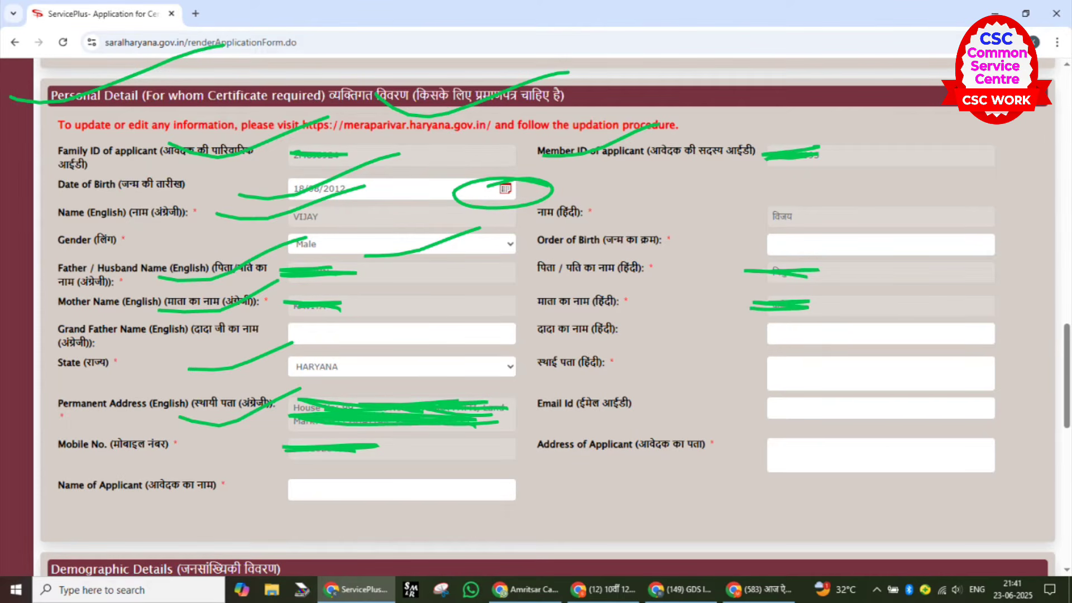
# - Remove the green ticks and the calendar circle from Personal Detail, keeping the redaction scribbles over the private data
pyautogui.click(698, 110)
pyautogui.click(698, 110)
pyautogui.click(699, 104)
pyautogui.click(699, 102)
pyautogui.click(696, 101)
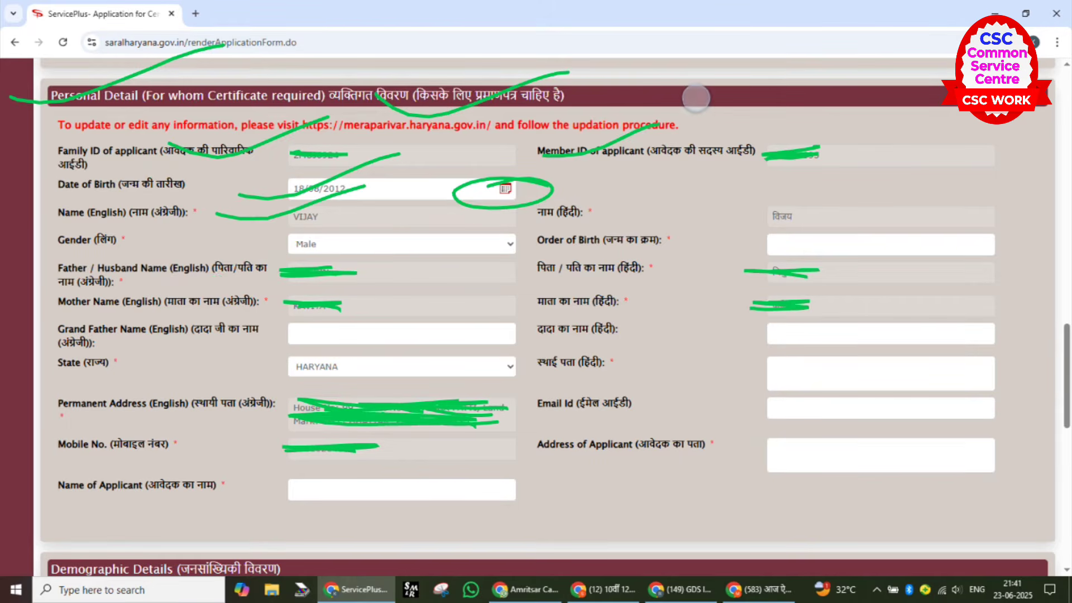
pyautogui.click(694, 101)
pyautogui.click(691, 104)
pyautogui.click(691, 102)
pyautogui.click(691, 103)
pyautogui.click(692, 104)
pyautogui.click(692, 100)
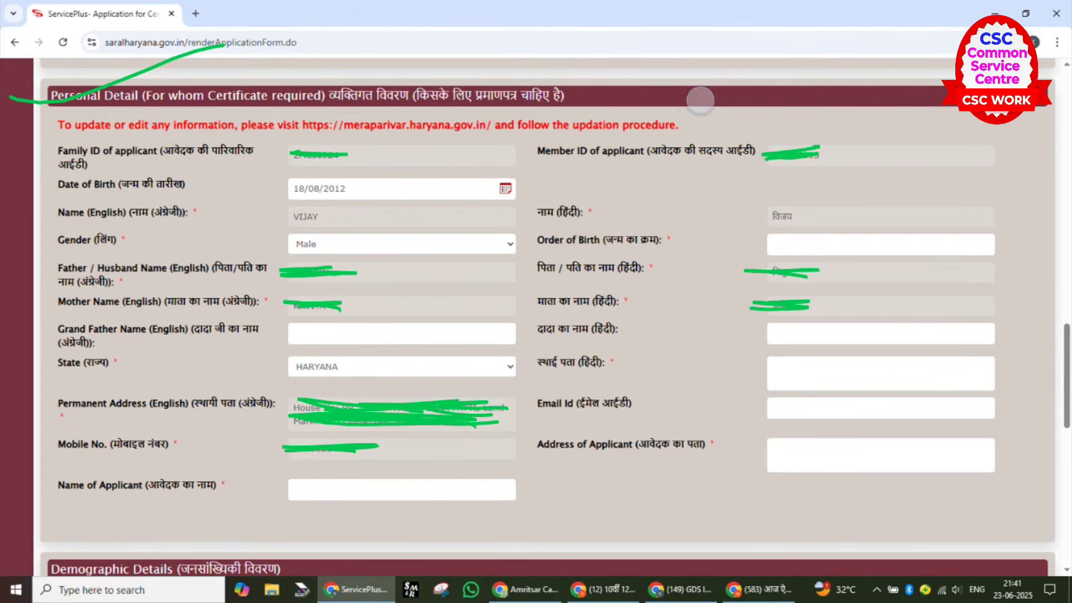
pyautogui.click(693, 100)
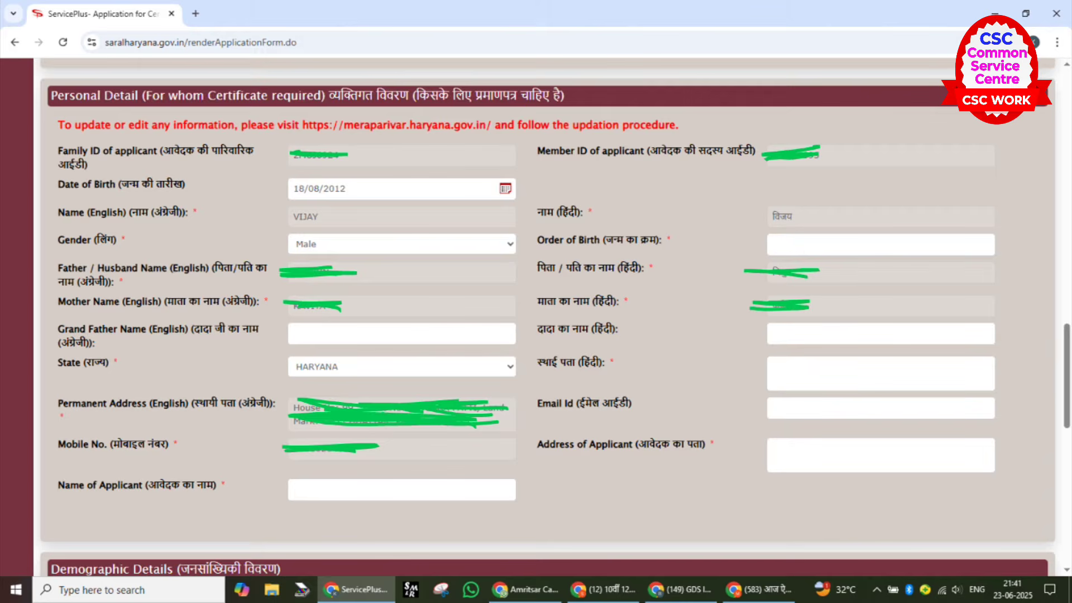
# - Tick the Date of Birth field, circle its calendar icon and tick the Hindi permanent address box
pyautogui.moveTo(258, 187); pyautogui.dragTo(440, 161)
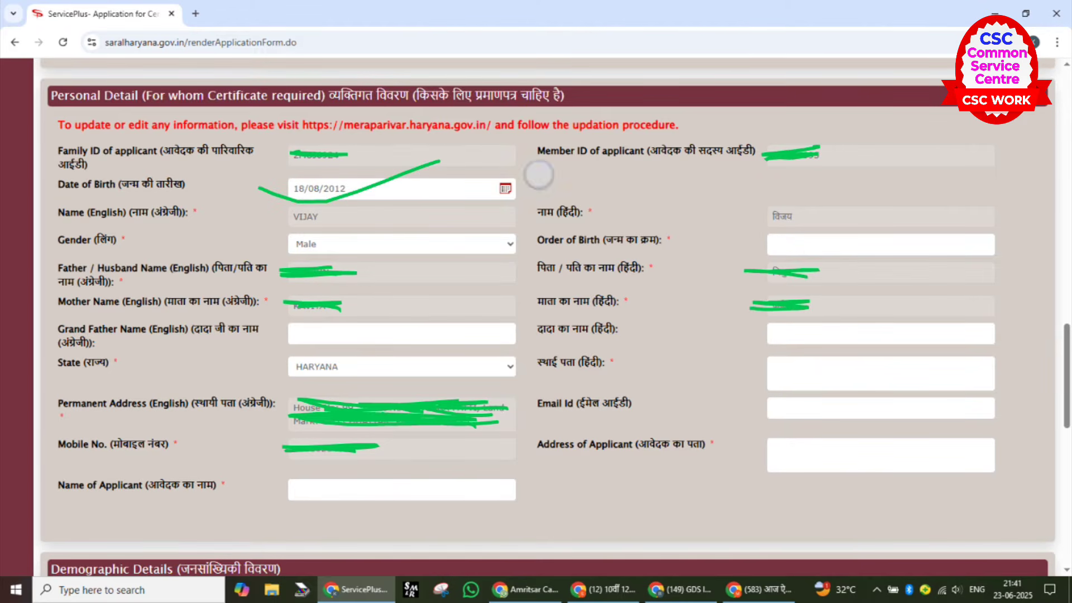
pyautogui.moveTo(471, 177); pyautogui.dragTo(420, 194)
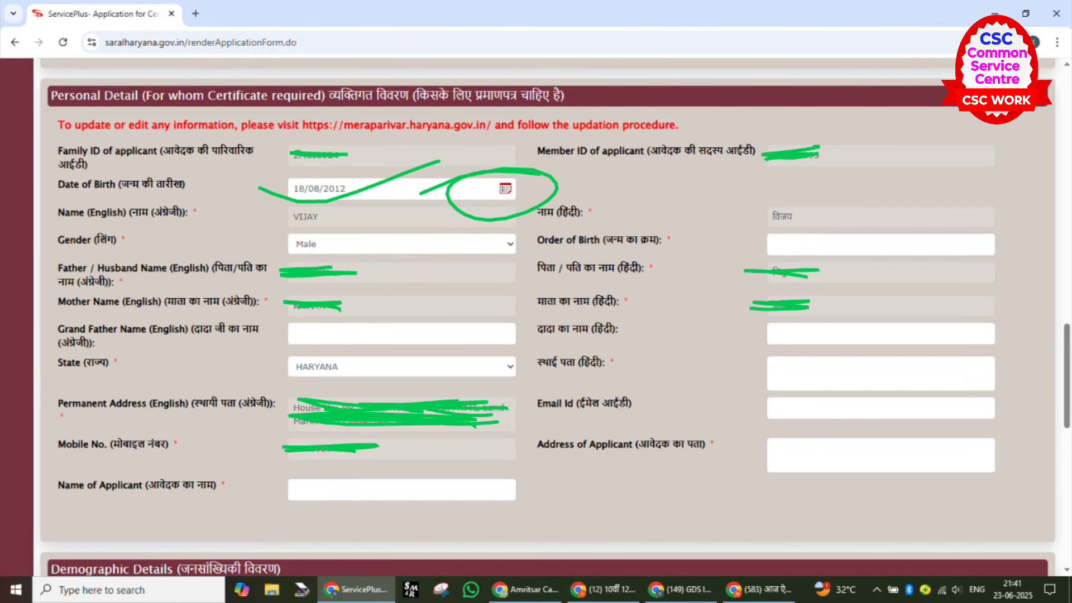
pyautogui.moveTo(786, 353); pyautogui.dragTo(952, 346)
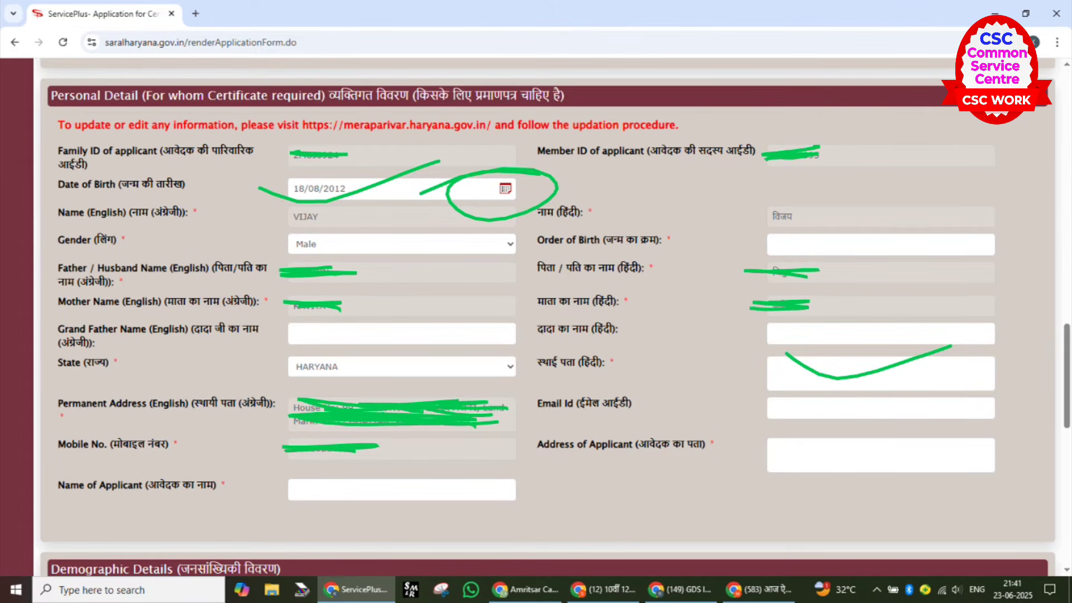
# - Tick the Address of Applicant box and draw repeated ticks at the Name of Applicant field
pyautogui.moveTo(805, 461); pyautogui.dragTo(969, 424)
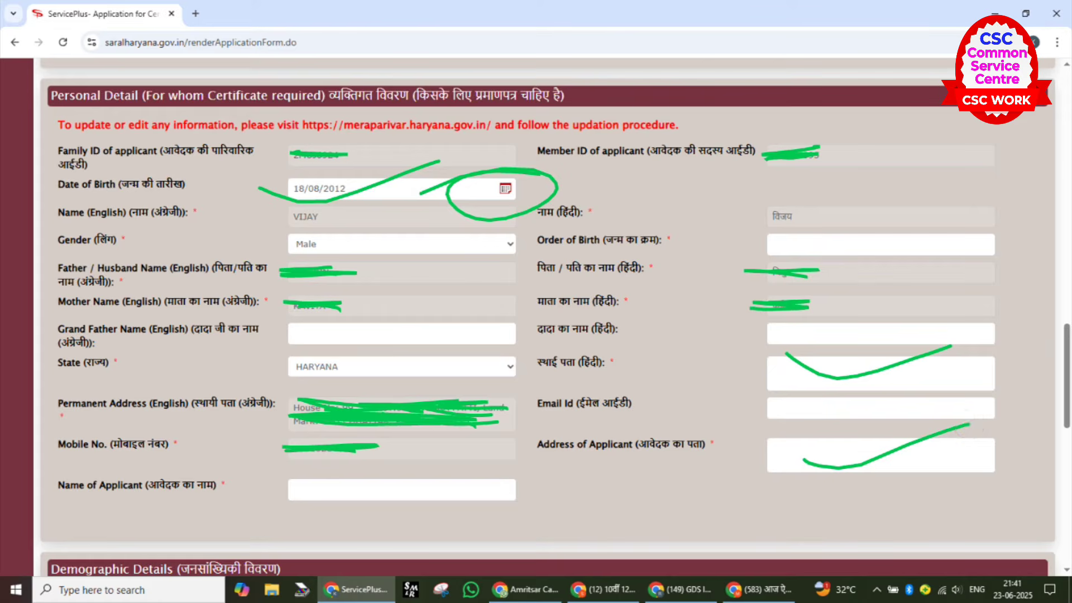
pyautogui.moveTo(101, 510)
pyautogui.mouseDown()
pyautogui.moveTo(251, 470)
pyautogui.moveTo(283, 493)
pyautogui.moveTo(394, 459)
pyautogui.mouseUp()
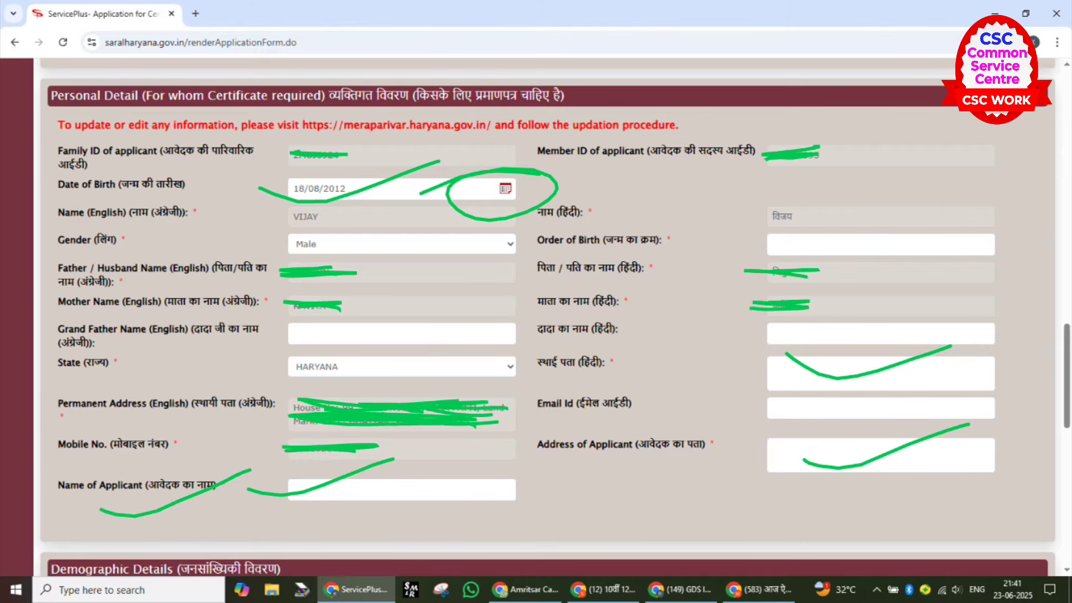
pyautogui.moveTo(260, 505)
pyautogui.mouseDown()
pyautogui.moveTo(354, 491)
pyautogui.moveTo(406, 459)
pyautogui.moveTo(428, 471)
pyautogui.mouseUp()
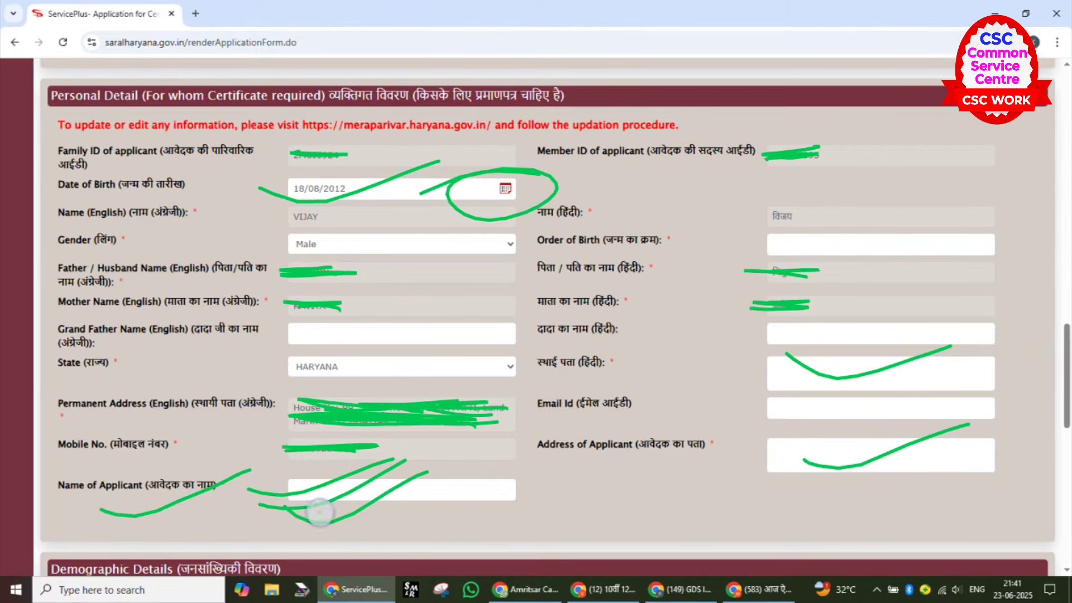
pyautogui.moveTo(319, 513); pyautogui.dragTo(448, 484)
pyautogui.moveTo(371, 524); pyautogui.dragTo(487, 479)
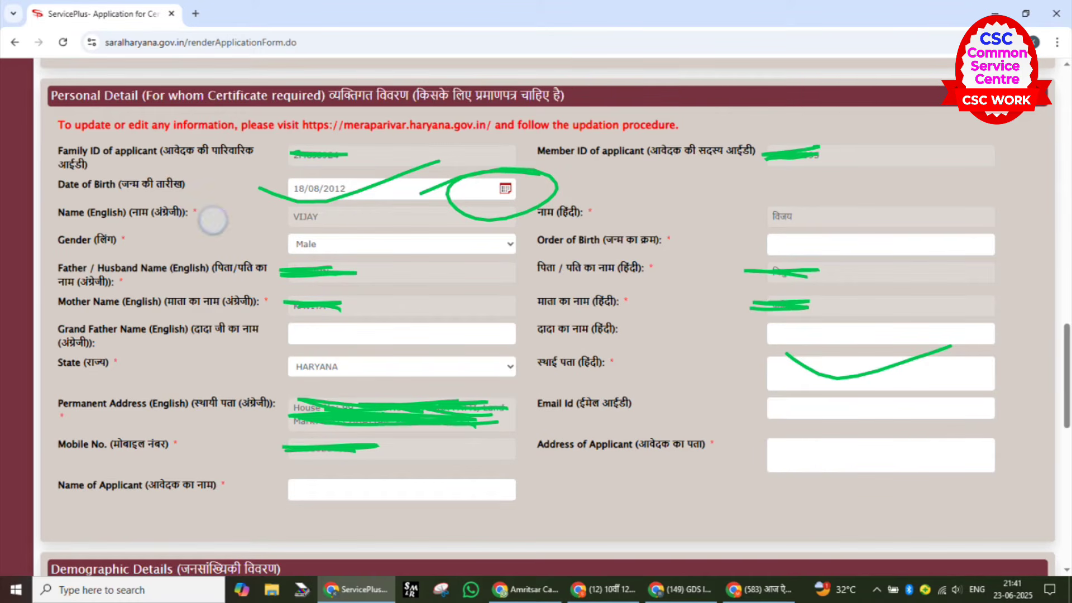
# - Tick the English name and Name of Applicant fields, and circle the English permanent address and Address of Applicant boxes
pyautogui.moveTo(213, 220); pyautogui.dragTo(383, 203)
pyautogui.moveTo(246, 496); pyautogui.dragTo(478, 431)
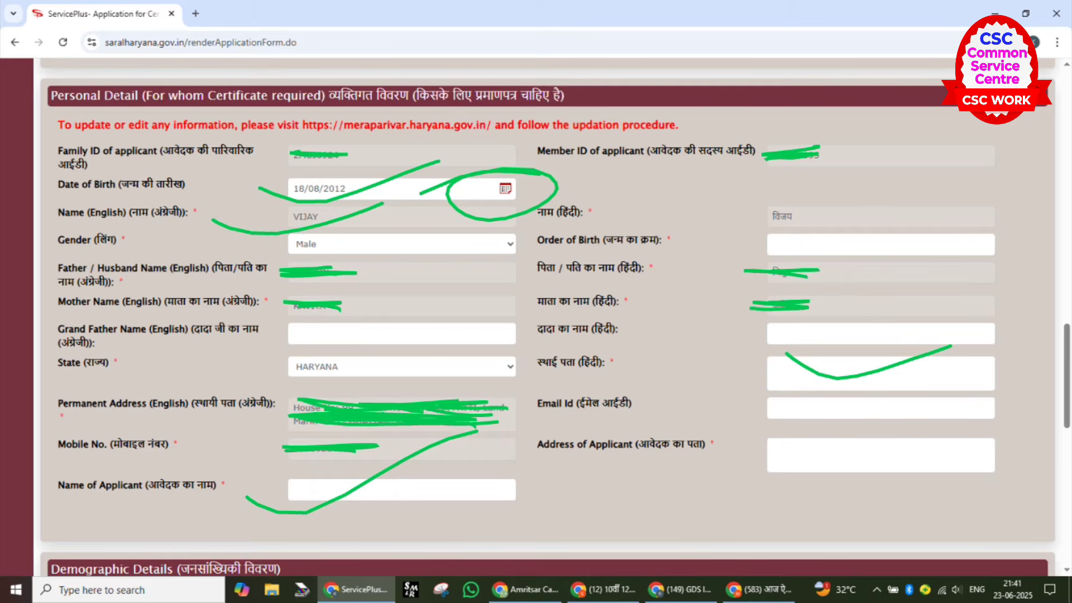
pyautogui.moveTo(508, 389)
pyautogui.mouseDown()
pyautogui.moveTo(460, 421)
pyautogui.moveTo(360, 385)
pyautogui.mouseUp()
pyautogui.moveTo(938, 437); pyautogui.dragTo(712, 447)
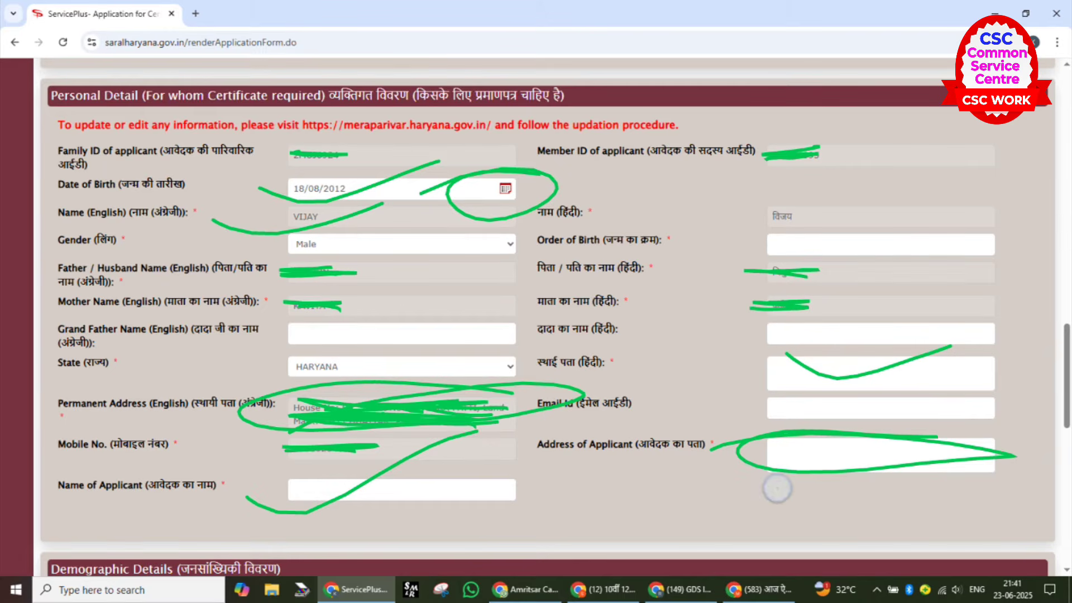
pyautogui.moveTo(777, 488); pyautogui.dragTo(901, 437)
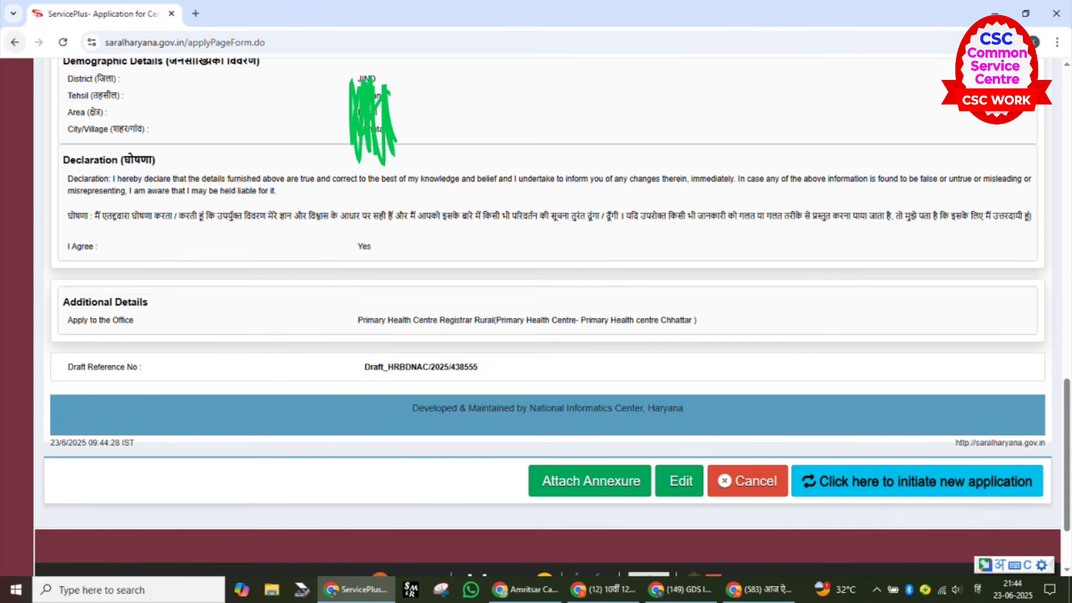
# - Tick the declaration text and I Agree line, and circle the Apply to the Office entry and Attach Annexure
pyautogui.moveTo(773, 207); pyautogui.dragTo(936, 175)
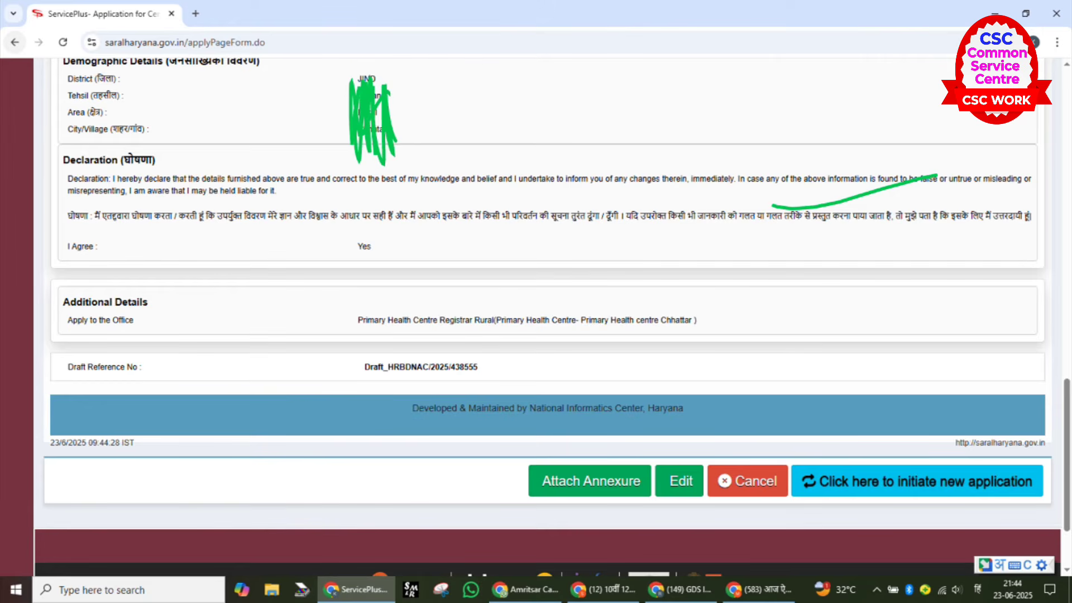
pyautogui.moveTo(13, 273)
pyautogui.mouseDown()
pyautogui.moveTo(31, 284)
pyautogui.moveTo(178, 214)
pyautogui.mouseUp()
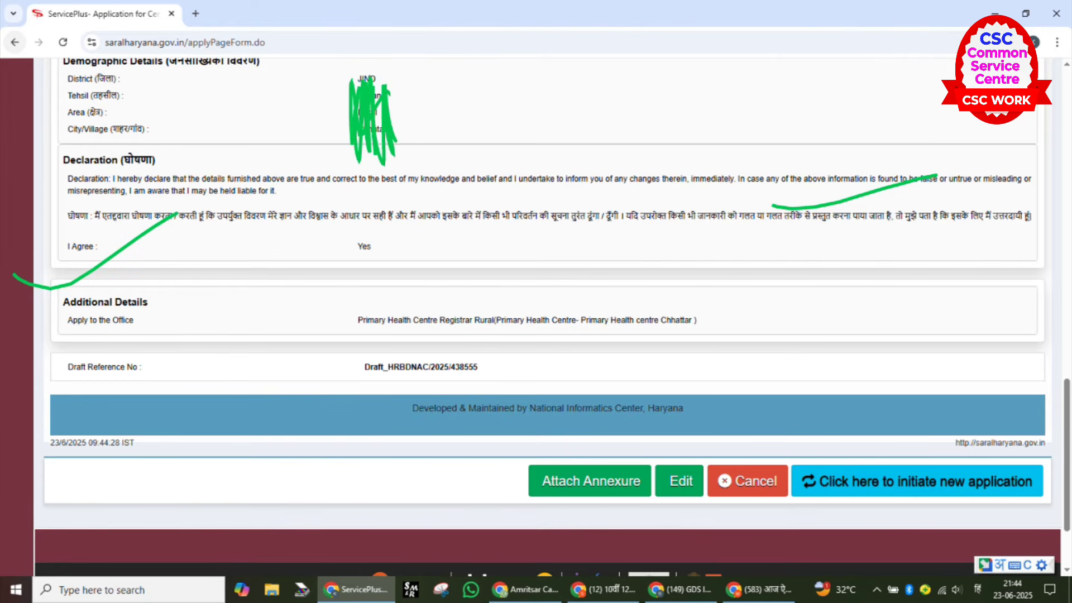
pyautogui.moveTo(753, 327)
pyautogui.mouseDown()
pyautogui.moveTo(407, 311)
pyautogui.moveTo(391, 349)
pyautogui.moveTo(814, 359)
pyautogui.moveTo(498, 369)
pyautogui.moveTo(395, 330)
pyautogui.moveTo(398, 358)
pyautogui.mouseUp()
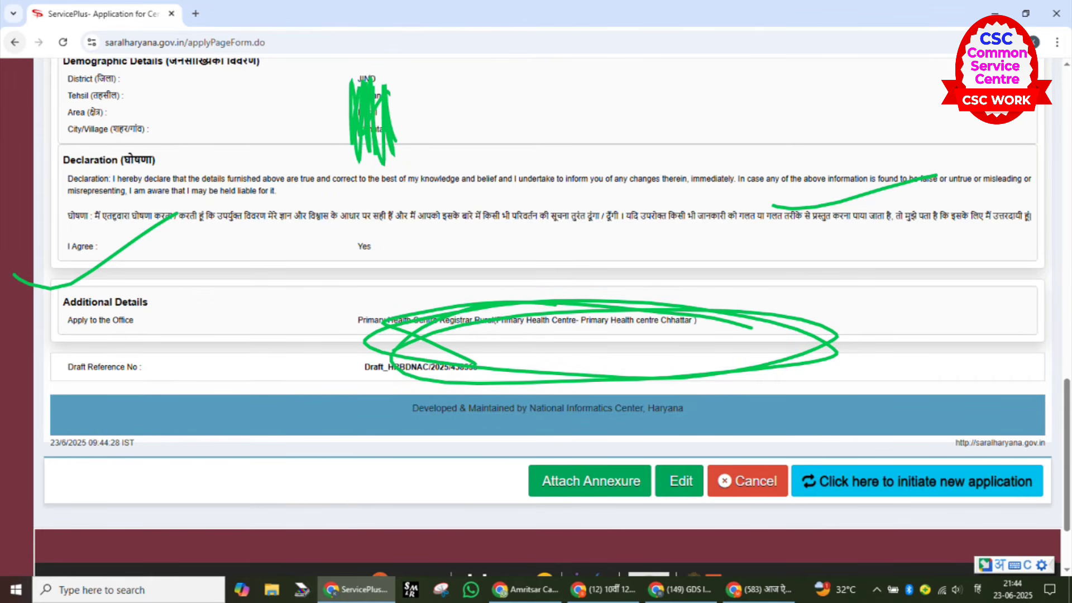
pyautogui.moveTo(632, 458)
pyautogui.mouseDown()
pyautogui.moveTo(570, 443)
pyautogui.moveTo(682, 479)
pyautogui.moveTo(494, 468)
pyautogui.mouseUp()
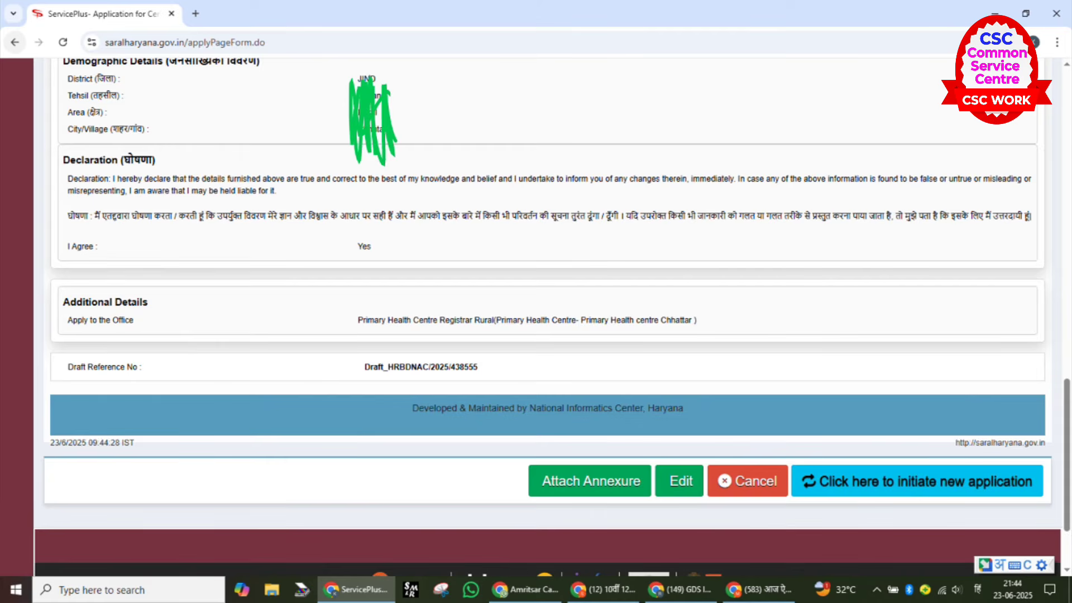
# - Draw large upward arrows across the application preview's declaration and additional details
pyautogui.moveTo(123, 446); pyautogui.dragTo(151, 173)
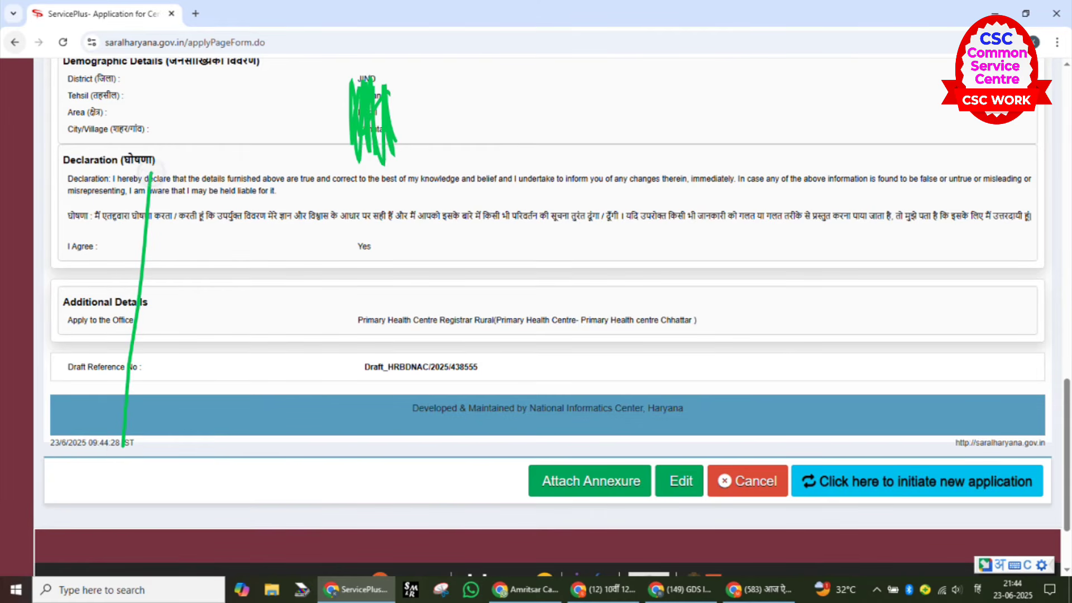
pyautogui.moveTo(77, 341); pyautogui.dragTo(203, 337)
pyautogui.moveTo(249, 457); pyautogui.dragTo(302, 184)
pyautogui.moveTo(243, 327); pyautogui.dragTo(333, 333)
pyautogui.moveTo(383, 458); pyautogui.dragTo(442, 170)
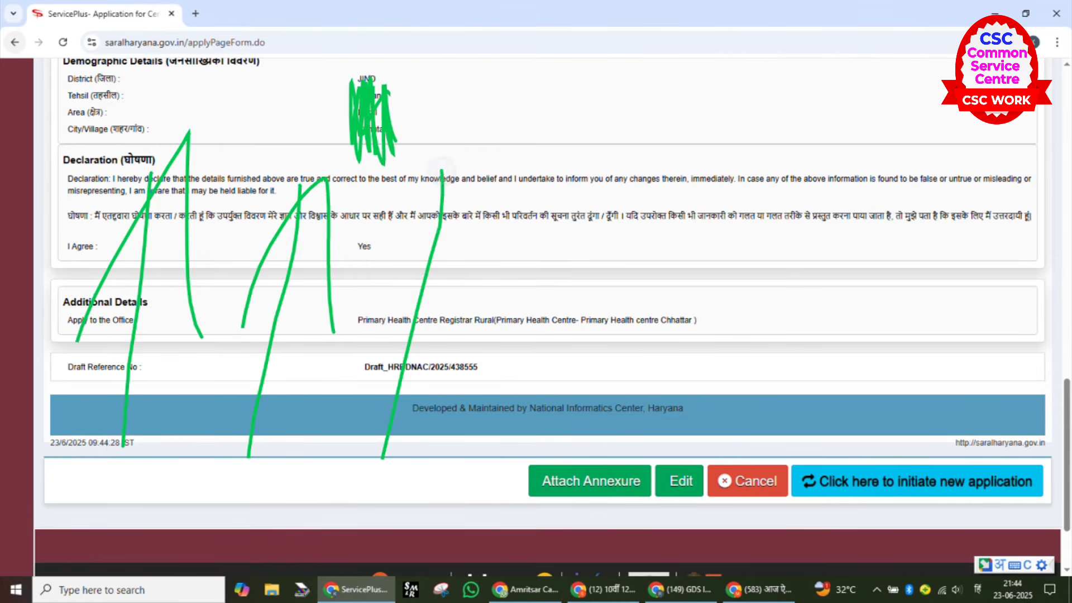
# - Undo the upward arrows and the redaction scribble over the demographic details
pyautogui.hotkey('ctrl', 'z')
pyautogui.hotkey('ctrl', 'z')
pyautogui.hotkey('ctrl', 'z')
pyautogui.hotkey('ctrl', 'z')
pyautogui.hotkey('ctrl', 'z')
pyautogui.hotkey('ctrl', 'z')
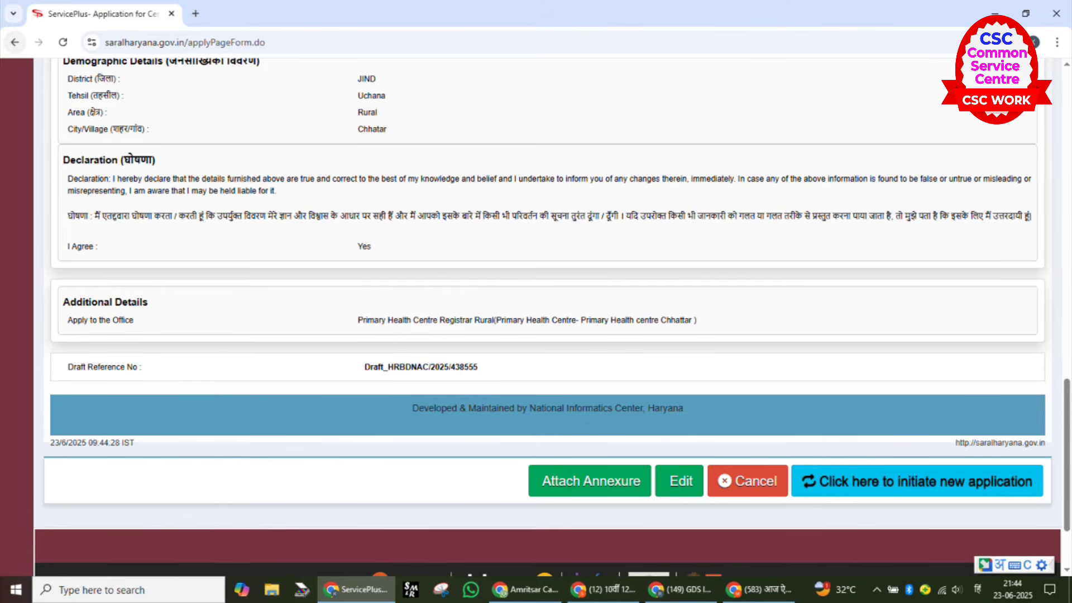
# - Draw two large downward arrows over the application preview, and circle and tick Attach Annexure
pyautogui.moveTo(505, 109); pyautogui.dragTo(477, 394)
pyautogui.moveTo(411, 190); pyautogui.dragTo(555, 251)
pyautogui.moveTo(240, 166); pyautogui.dragTo(245, 413)
pyautogui.moveTo(174, 285)
pyautogui.mouseDown()
pyautogui.moveTo(251, 461)
pyautogui.moveTo(328, 265)
pyautogui.mouseUp()
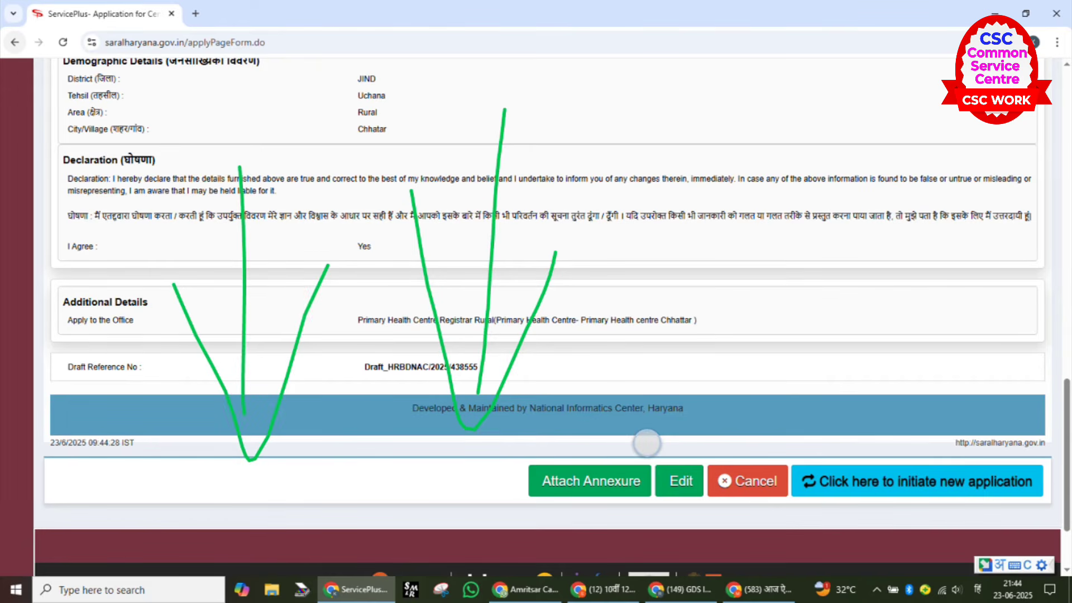
pyautogui.moveTo(647, 443)
pyautogui.mouseDown()
pyautogui.moveTo(502, 478)
pyautogui.moveTo(665, 480)
pyautogui.moveTo(530, 450)
pyautogui.mouseUp()
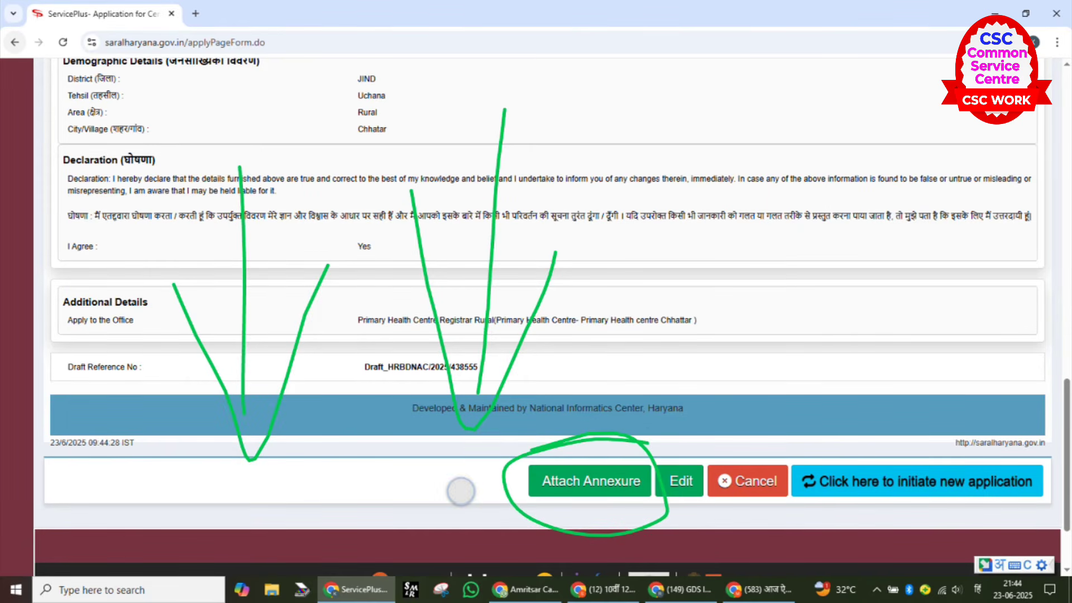
pyautogui.moveTo(461, 492); pyautogui.dragTo(735, 374)
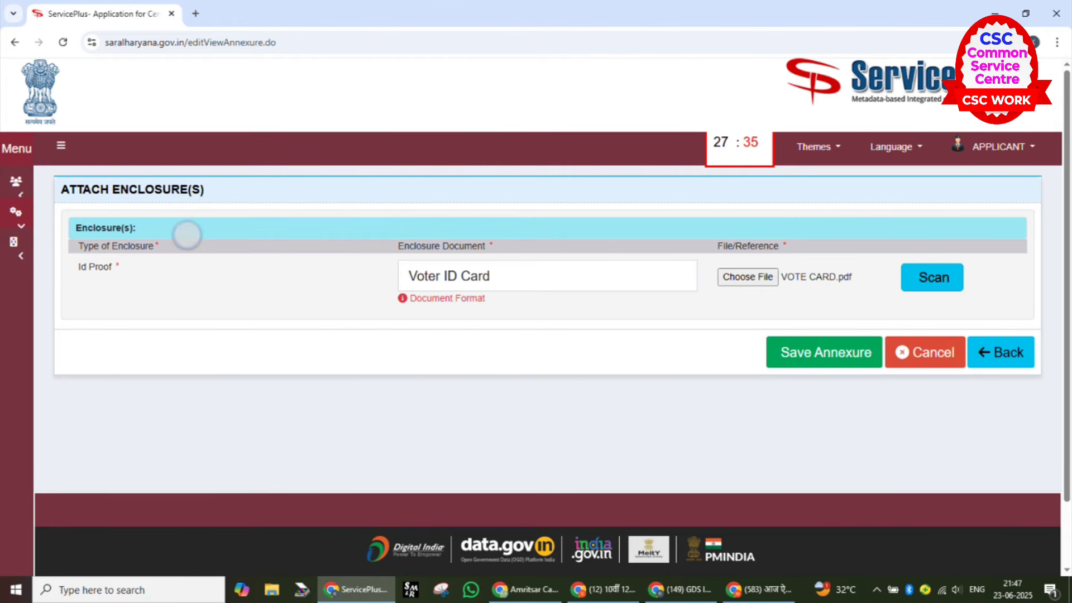
# - Circle the Id Proof enclosure type and tick the Voter ID Card enclosure document
pyautogui.moveTo(186, 233)
pyautogui.mouseDown()
pyautogui.moveTo(120, 211)
pyautogui.moveTo(66, 244)
pyautogui.mouseUp()
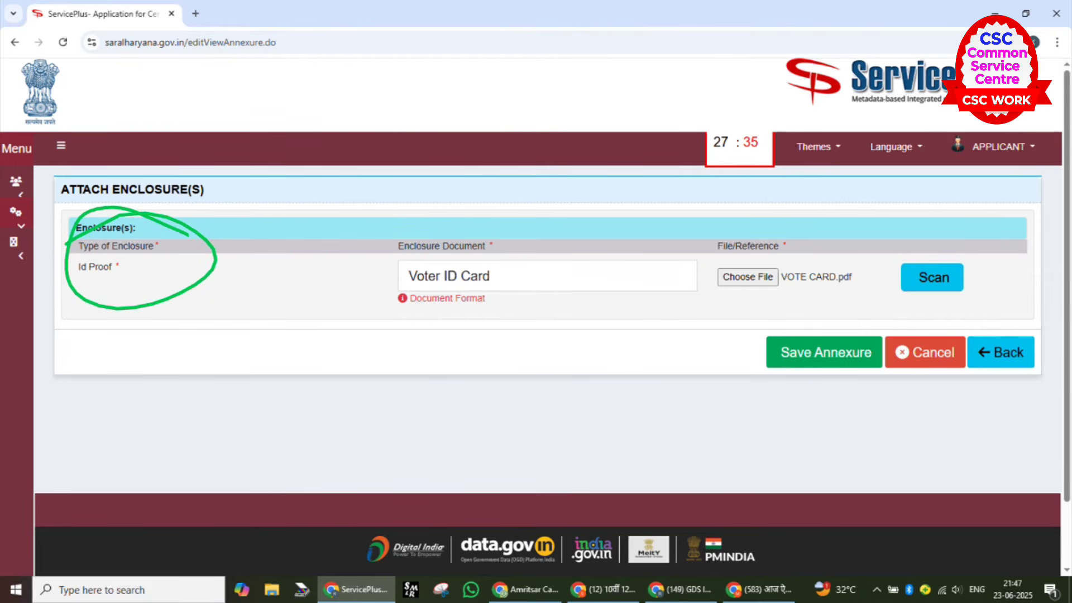
pyautogui.moveTo(525, 270); pyautogui.dragTo(669, 206)
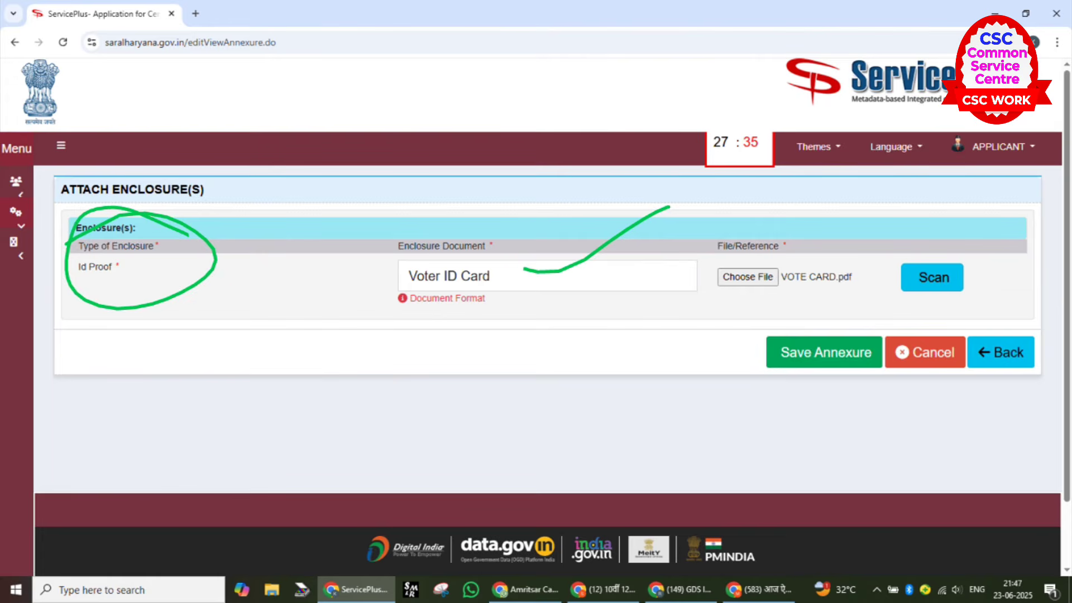
# - Draw five lines below the enclosure document box to represent a document list, with a cross beside them
pyautogui.moveTo(410, 327); pyautogui.dragTo(590, 339)
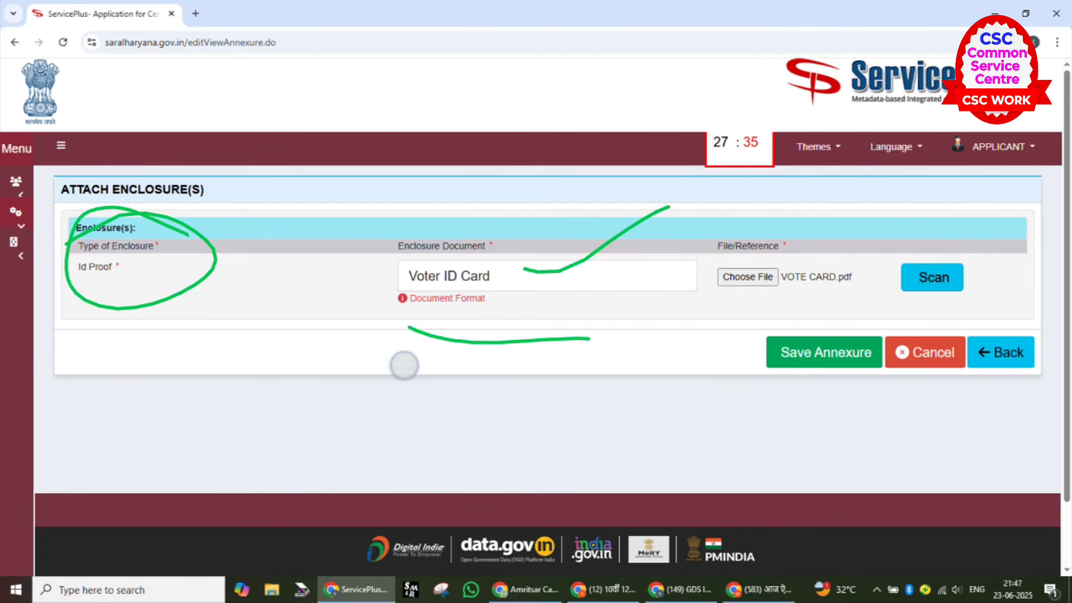
pyautogui.moveTo(404, 366); pyautogui.dragTo(595, 358)
pyautogui.moveTo(400, 399); pyautogui.dragTo(600, 381)
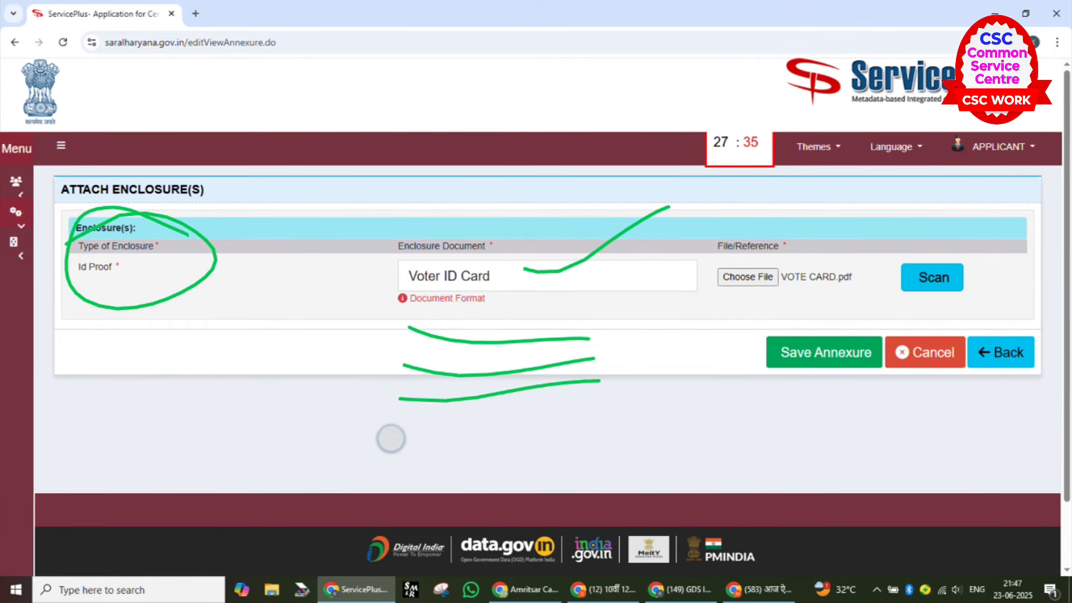
pyautogui.moveTo(391, 438); pyautogui.dragTo(583, 423)
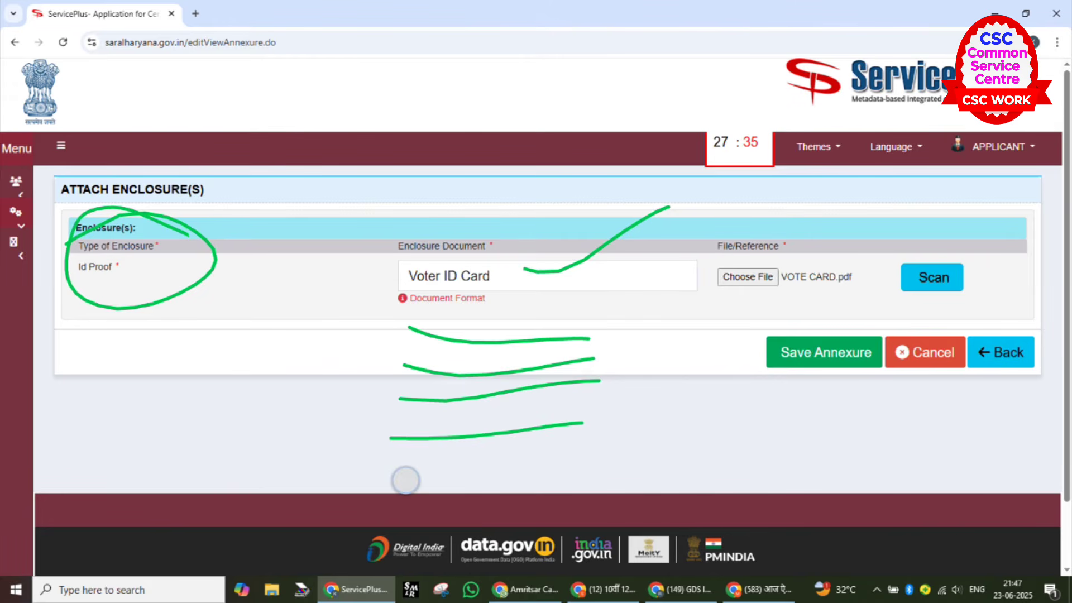
pyautogui.moveTo(404, 480); pyautogui.dragTo(603, 458)
pyautogui.moveTo(628, 419); pyautogui.dragTo(704, 494)
pyautogui.moveTo(705, 419); pyautogui.dragTo(640, 525)
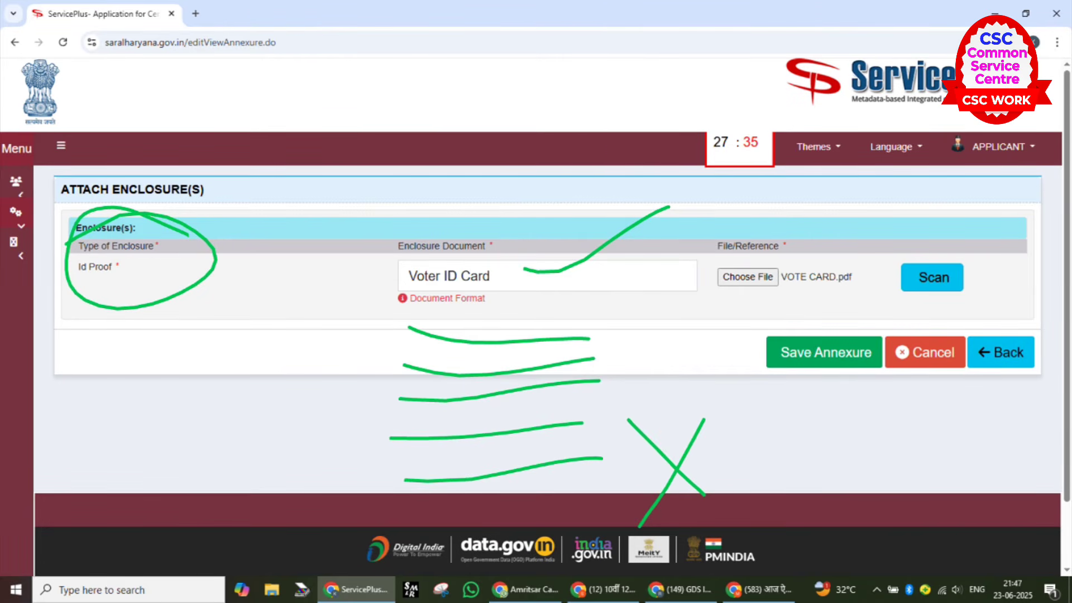
# - Add another tick at Voter ID Card, circle the Document Format note and handwrite the size limit 200 KB below
pyautogui.moveTo(330, 278); pyautogui.dragTo(538, 203)
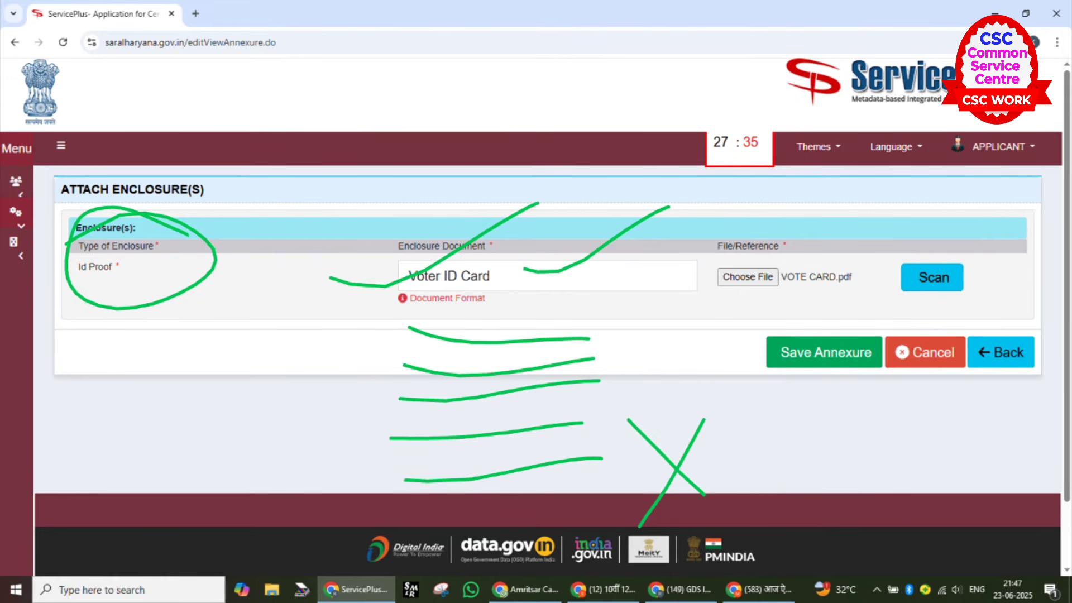
pyautogui.moveTo(519, 288)
pyautogui.mouseDown()
pyautogui.moveTo(398, 330)
pyautogui.moveTo(368, 290)
pyautogui.mouseUp()
pyautogui.moveTo(139, 391); pyautogui.dragTo(231, 469)
pyautogui.moveTo(279, 391); pyautogui.dragTo(292, 400)
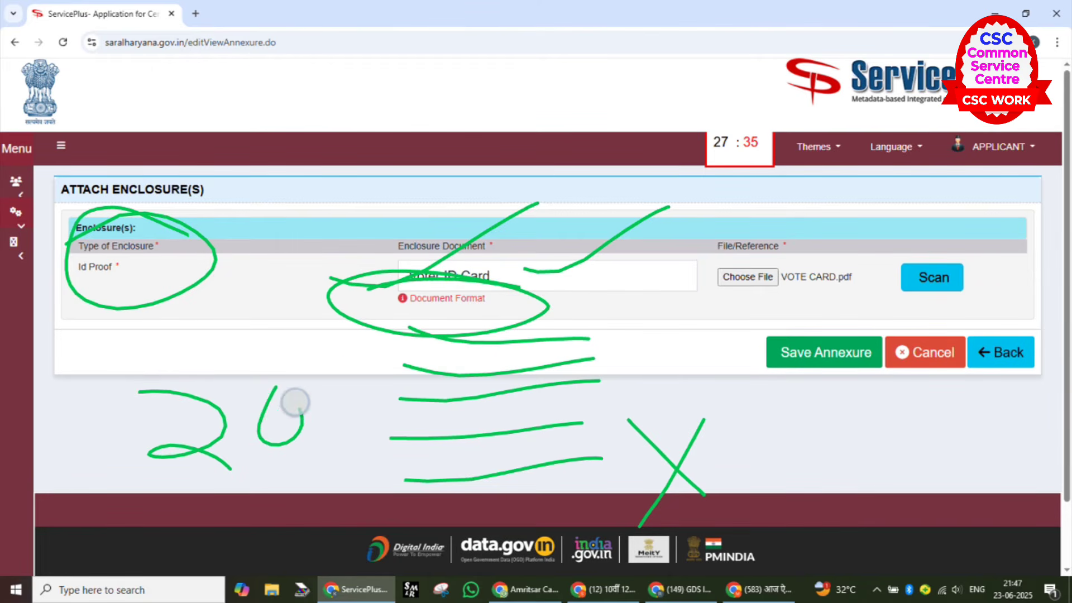
pyautogui.moveTo(368, 388)
pyautogui.mouseDown()
pyautogui.moveTo(340, 421)
pyautogui.moveTo(335, 385)
pyautogui.mouseUp()
pyautogui.moveTo(380, 336); pyautogui.dragTo(417, 445)
pyautogui.moveTo(462, 326)
pyautogui.mouseDown()
pyautogui.moveTo(484, 430)
pyautogui.moveTo(525, 316)
pyautogui.moveTo(519, 432)
pyautogui.mouseUp()
# - Tick the chosen file VOTE CARD.pdf, and circle and tick Save Annexure
pyautogui.moveTo(732, 282); pyautogui.dragTo(909, 217)
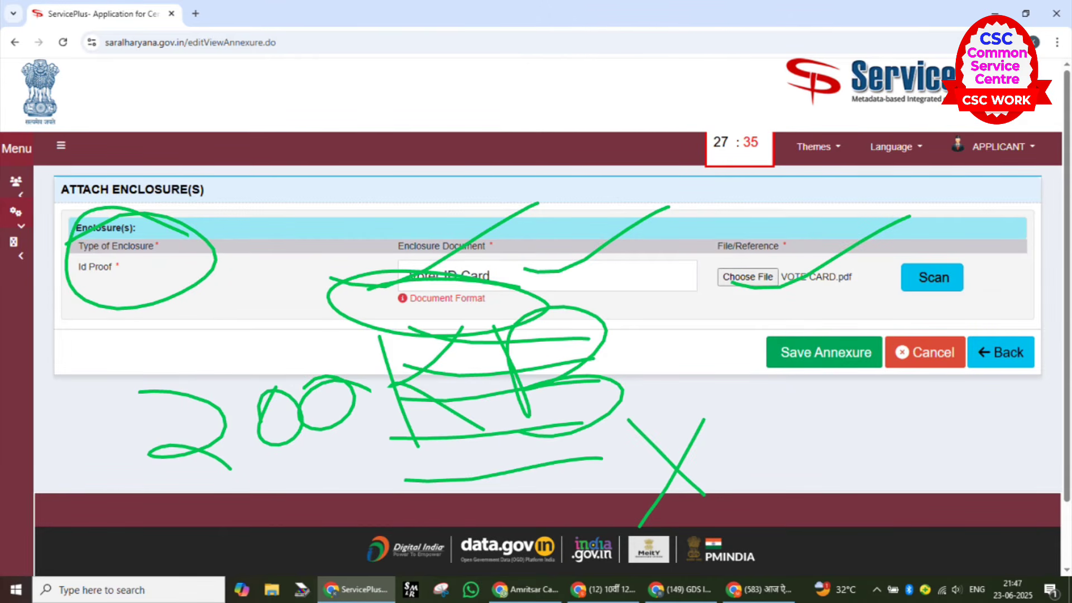
pyautogui.moveTo(874, 331)
pyautogui.mouseDown()
pyautogui.moveTo(883, 376)
pyautogui.moveTo(783, 393)
pyautogui.moveTo(683, 360)
pyautogui.mouseUp()
pyautogui.moveTo(796, 360); pyautogui.dragTo(898, 272)
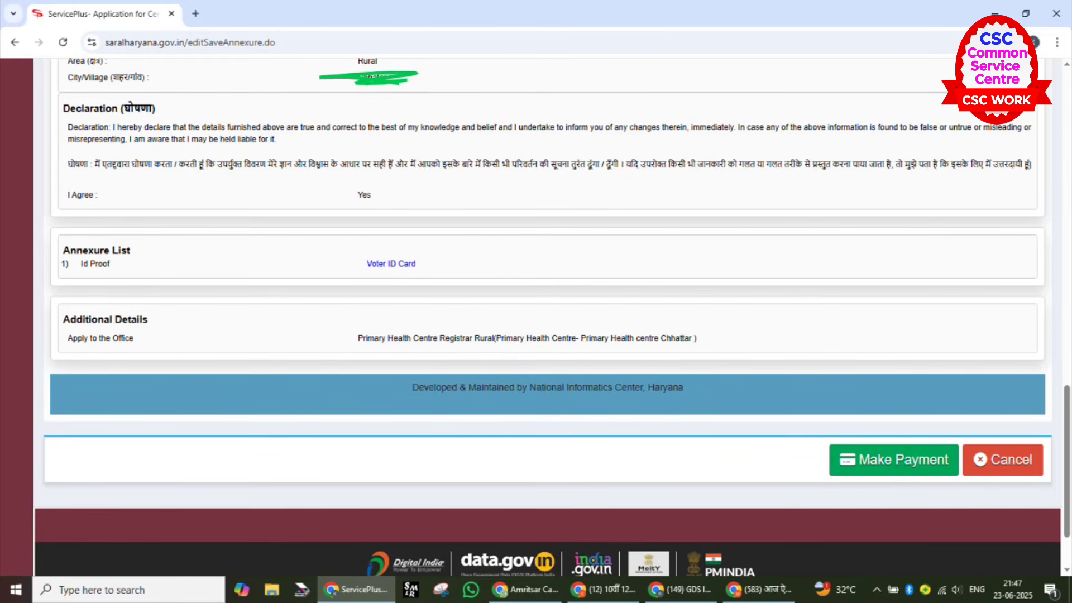
# - Draw a large upward arrow over the saved application preview, from below Additional Details up to the Declaration
pyautogui.moveTo(125, 459); pyautogui.dragTo(140, 196)
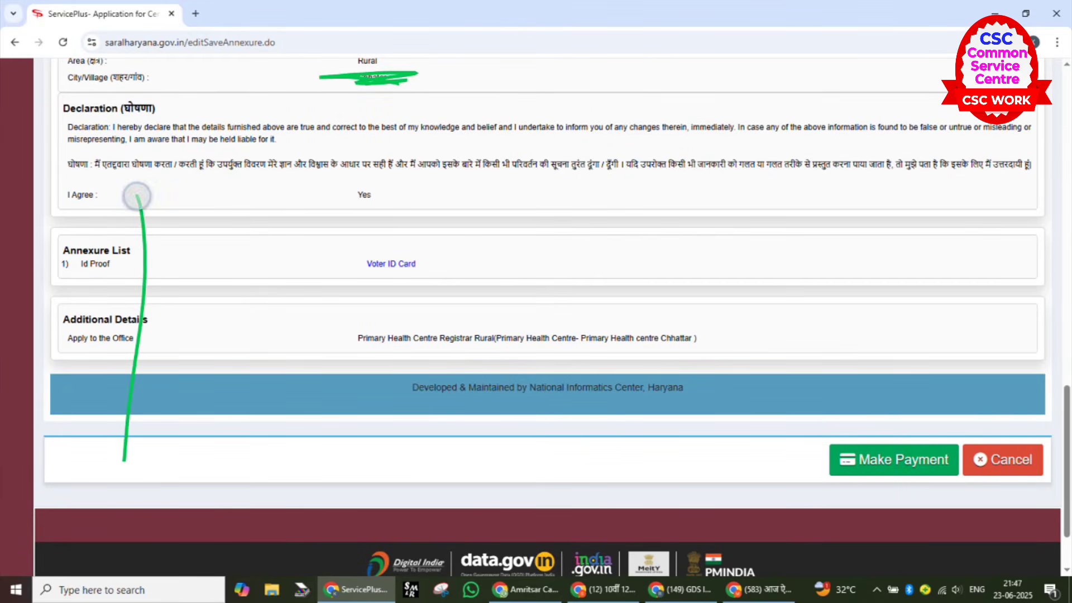
pyautogui.moveTo(78, 346)
pyautogui.mouseDown()
pyautogui.moveTo(150, 156)
pyautogui.moveTo(192, 337)
pyautogui.mouseUp()
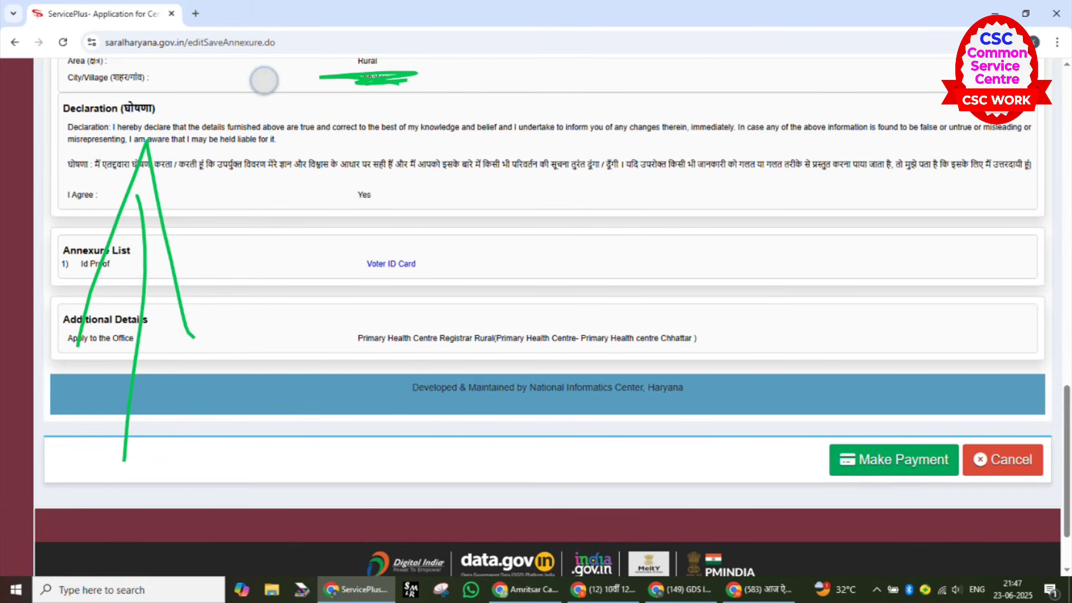
# - Draw a large downward arrow beside the upward one on the preview, and undo all the arrow strokes
pyautogui.moveTo(264, 81); pyautogui.dragTo(201, 390)
pyautogui.moveTo(201, 204)
pyautogui.mouseDown()
pyautogui.moveTo(203, 428)
pyautogui.moveTo(300, 257)
pyautogui.mouseUp()
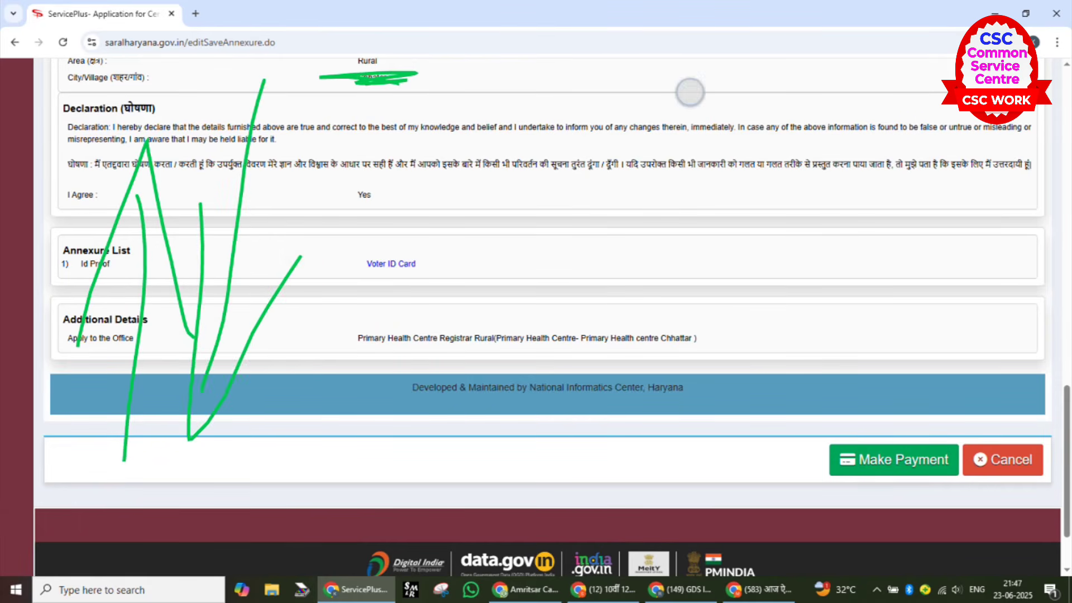
pyautogui.hotkey('ctrl', 'z')
pyautogui.hotkey('ctrl', 'z')
pyautogui.hotkey('ctrl', 'z')
pyautogui.hotkey('ctrl', 'z')
pyautogui.hotkey('ctrl', 'z')
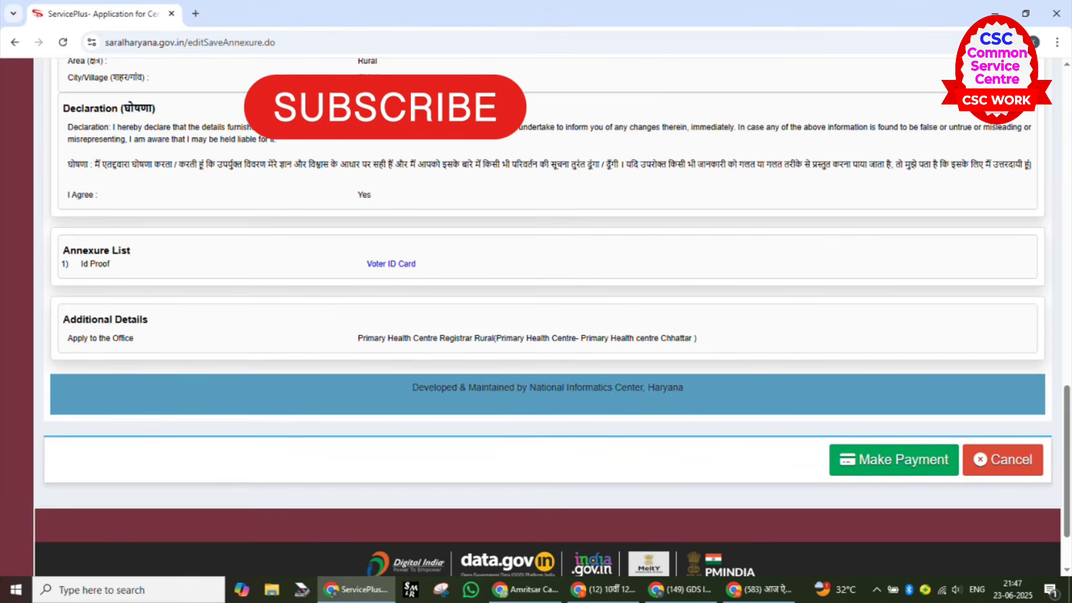
# - Circle the Id Proof entry in the Annexure List and draw a tick across Voter ID Card
pyautogui.moveTo(165, 235)
pyautogui.mouseDown()
pyautogui.moveTo(128, 296)
pyautogui.moveTo(61, 244)
pyautogui.mouseUp()
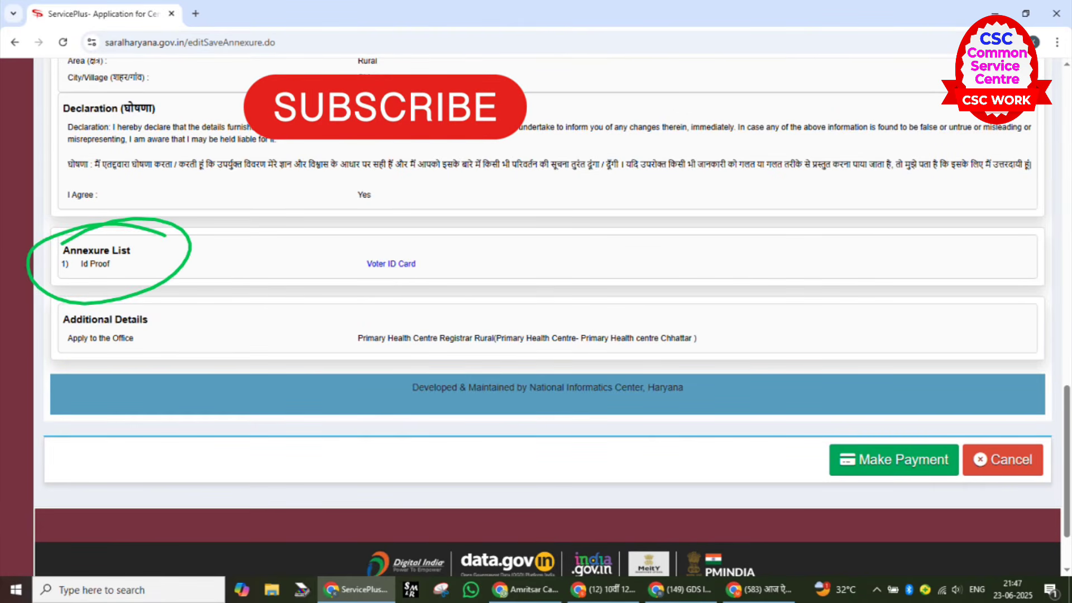
pyautogui.moveTo(466, 243)
pyautogui.mouseDown()
pyautogui.moveTo(311, 256)
pyautogui.moveTo(489, 195)
pyautogui.mouseUp()
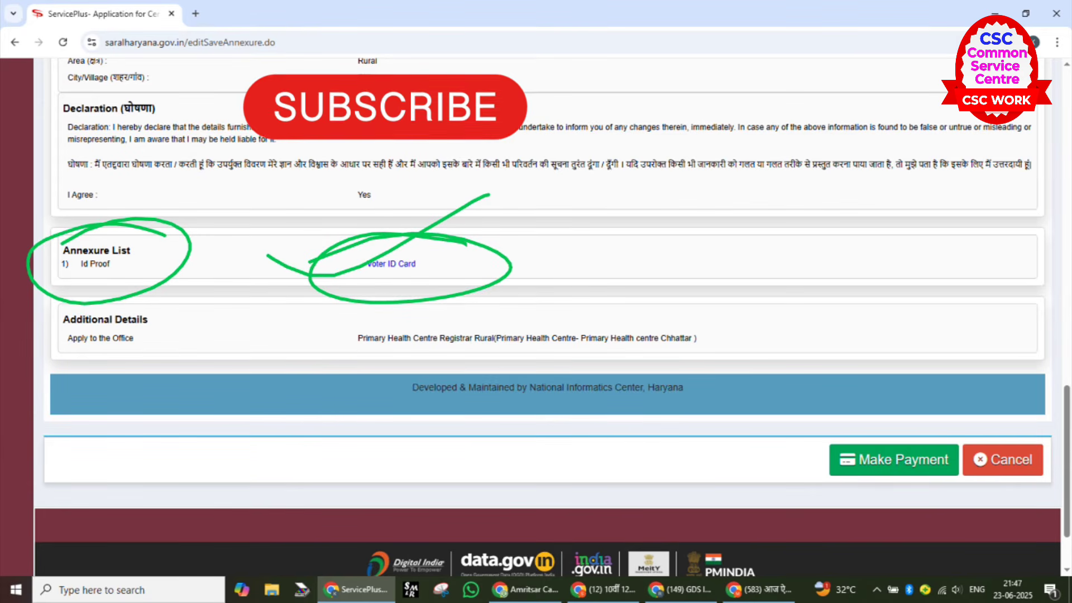
pyautogui.moveTo(323, 277); pyautogui.dragTo(466, 237)
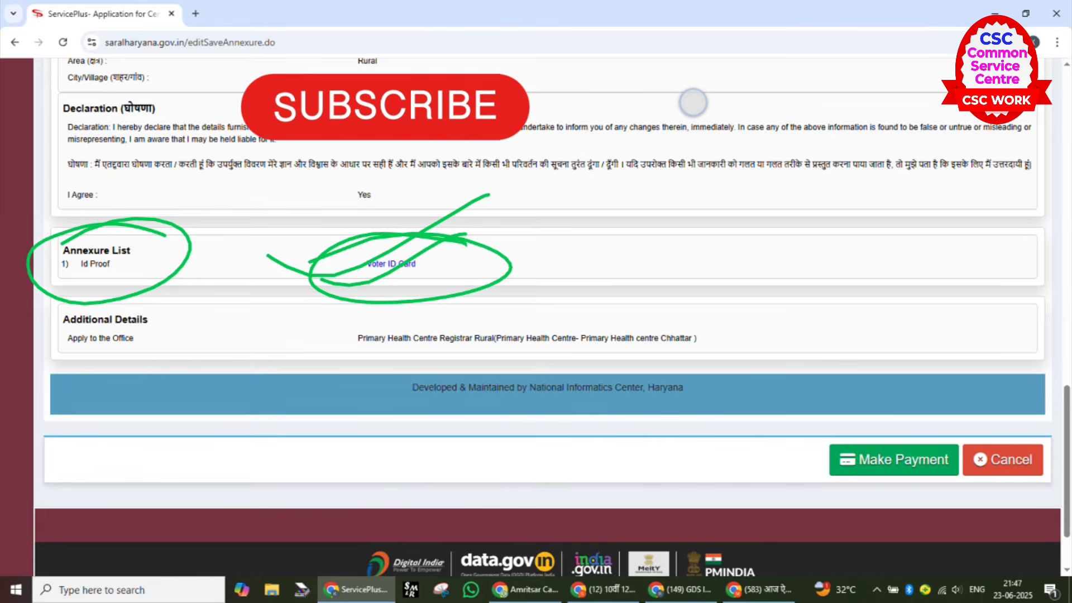
pyautogui.moveTo(314, 275); pyautogui.dragTo(470, 190)
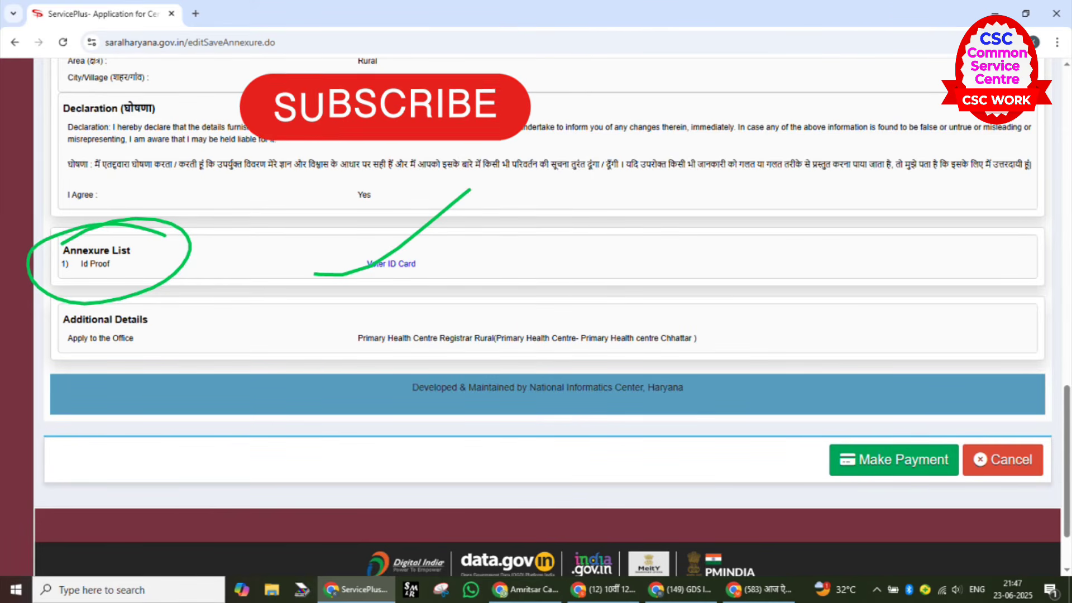
# - Circle and tick Make Payment below the application preview
pyautogui.moveTo(957, 431)
pyautogui.mouseDown()
pyautogui.moveTo(790, 476)
pyautogui.moveTo(936, 411)
pyautogui.moveTo(756, 456)
pyautogui.moveTo(981, 368)
pyautogui.mouseUp()
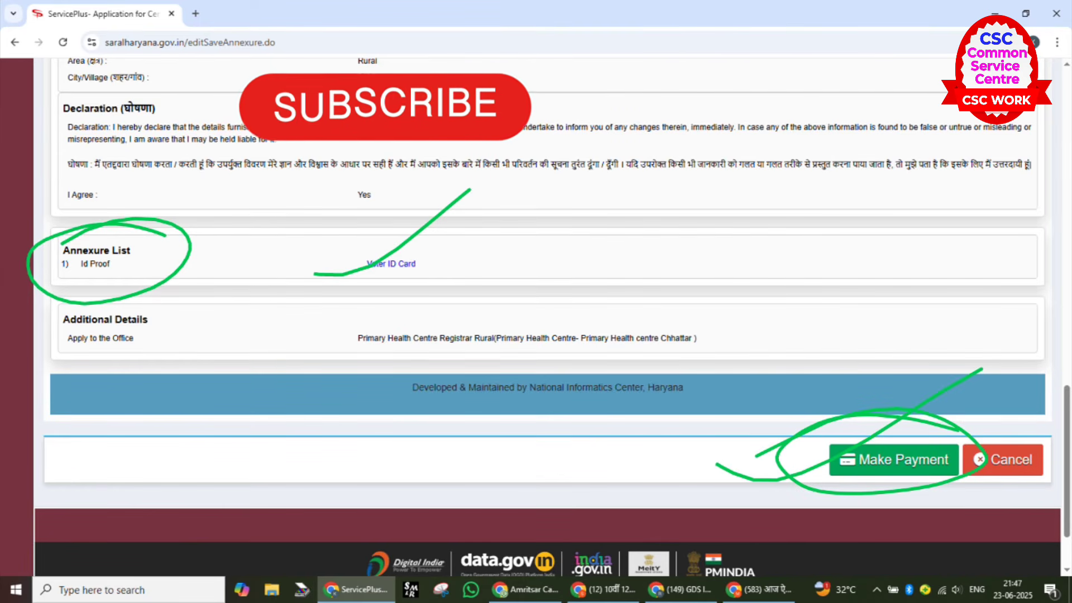
pyautogui.moveTo(785, 504); pyautogui.dragTo(969, 410)
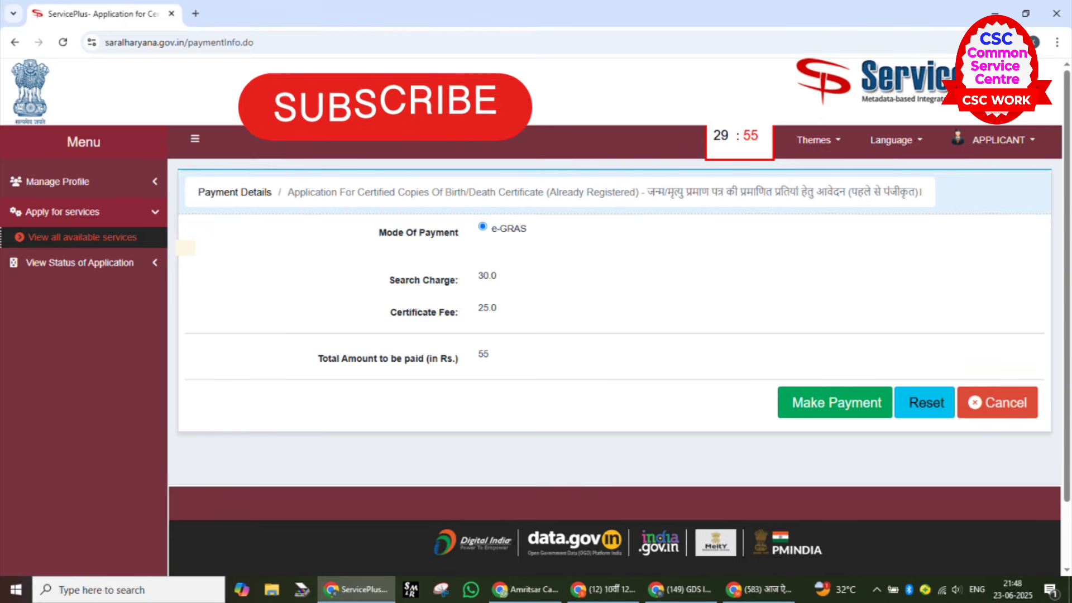
# - Tick Mode Of Payment, Search Charge and Certificate Fee, and tick beside each of their values on the payment details page
pyautogui.moveTo(296, 222); pyautogui.dragTo(484, 153)
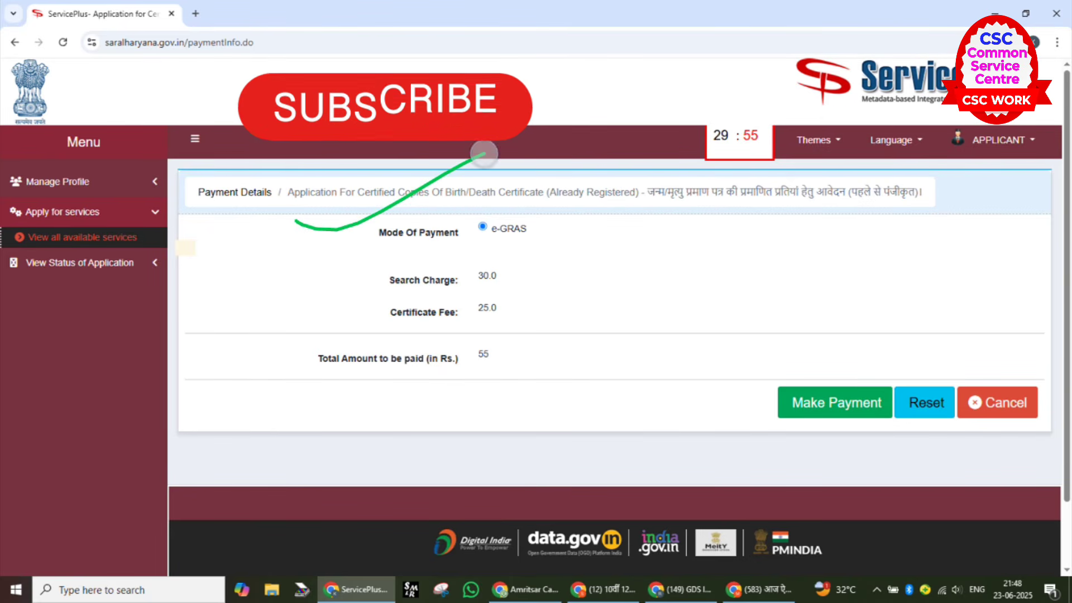
pyautogui.moveTo(562, 235); pyautogui.dragTo(692, 180)
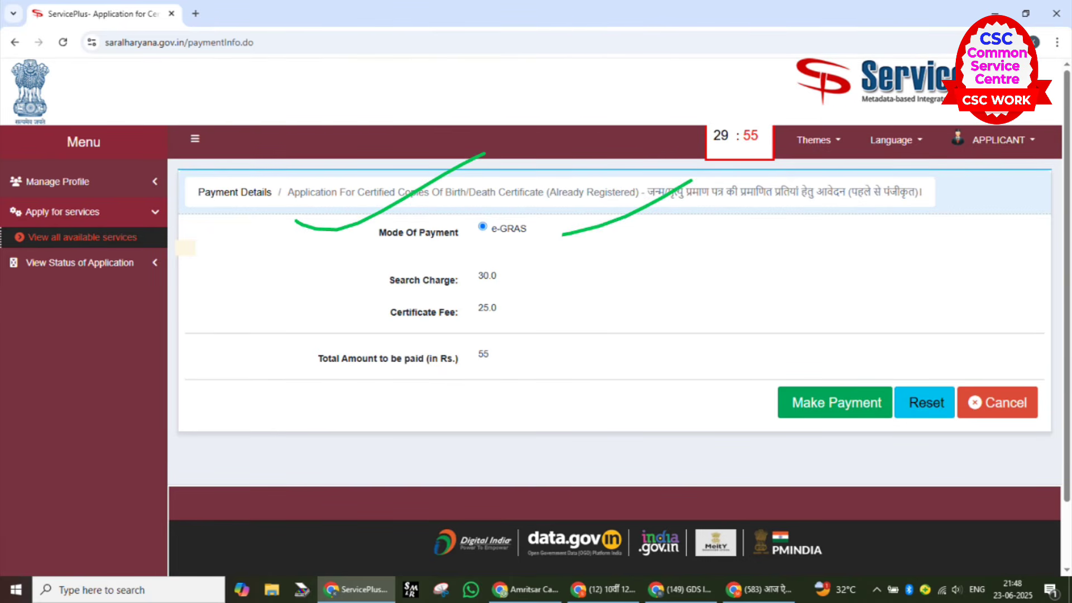
pyautogui.moveTo(311, 296); pyautogui.dragTo(451, 226)
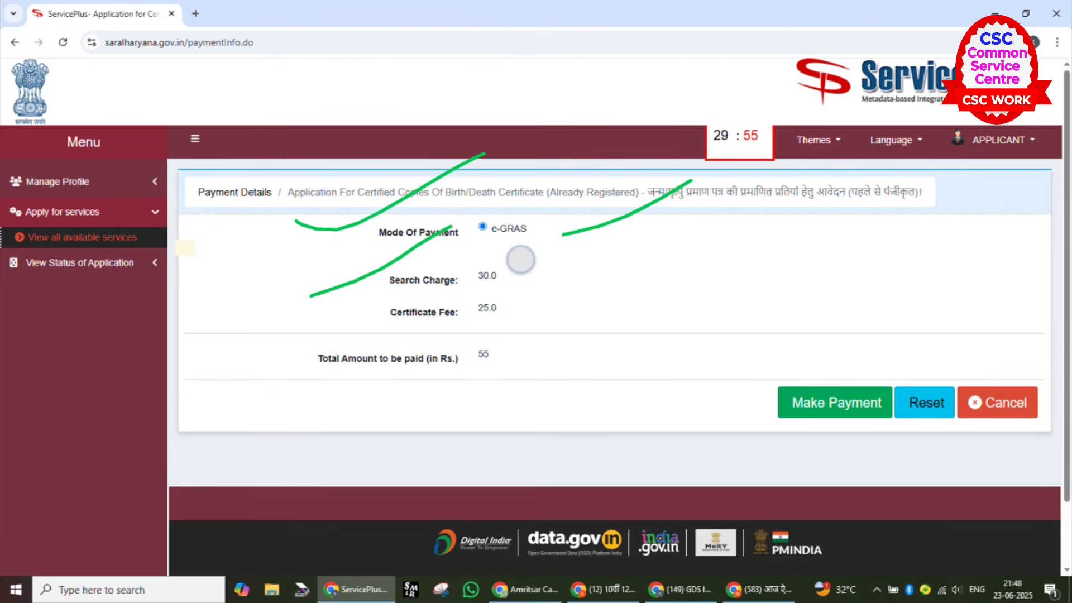
pyautogui.moveTo(520, 259); pyautogui.dragTo(636, 231)
pyautogui.moveTo(320, 324); pyautogui.dragTo(414, 290)
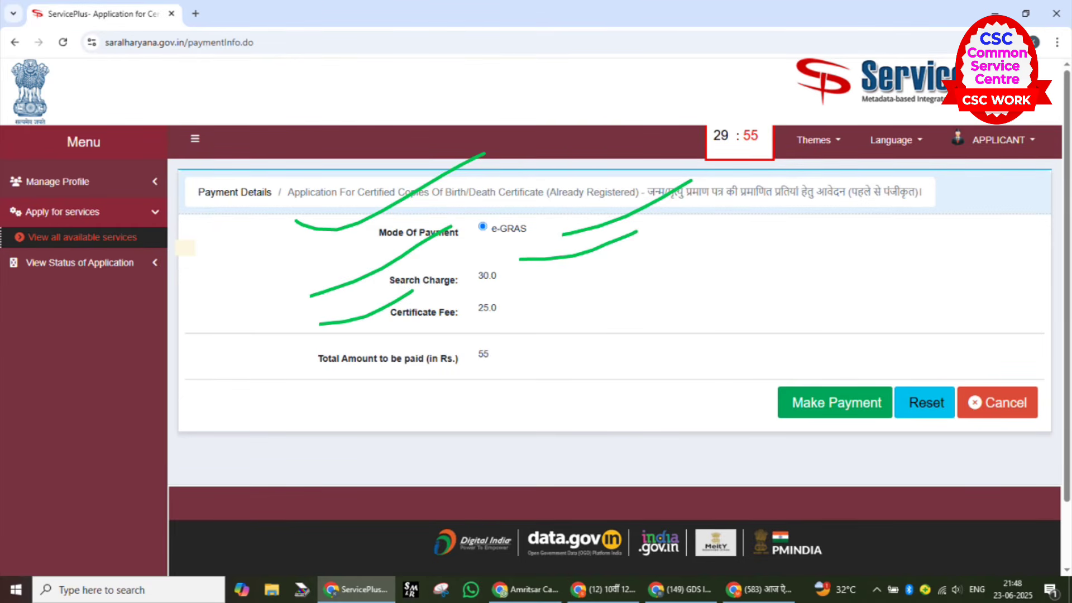
pyautogui.moveTo(532, 304); pyautogui.dragTo(626, 281)
# - Circle and tick Total Amount to be paid, and draw two ticks at Make Payment
pyautogui.moveTo(576, 339)
pyautogui.mouseDown()
pyautogui.moveTo(347, 335)
pyautogui.moveTo(608, 371)
pyautogui.moveTo(373, 349)
pyautogui.mouseUp()
pyautogui.moveTo(419, 398); pyautogui.dragTo(615, 306)
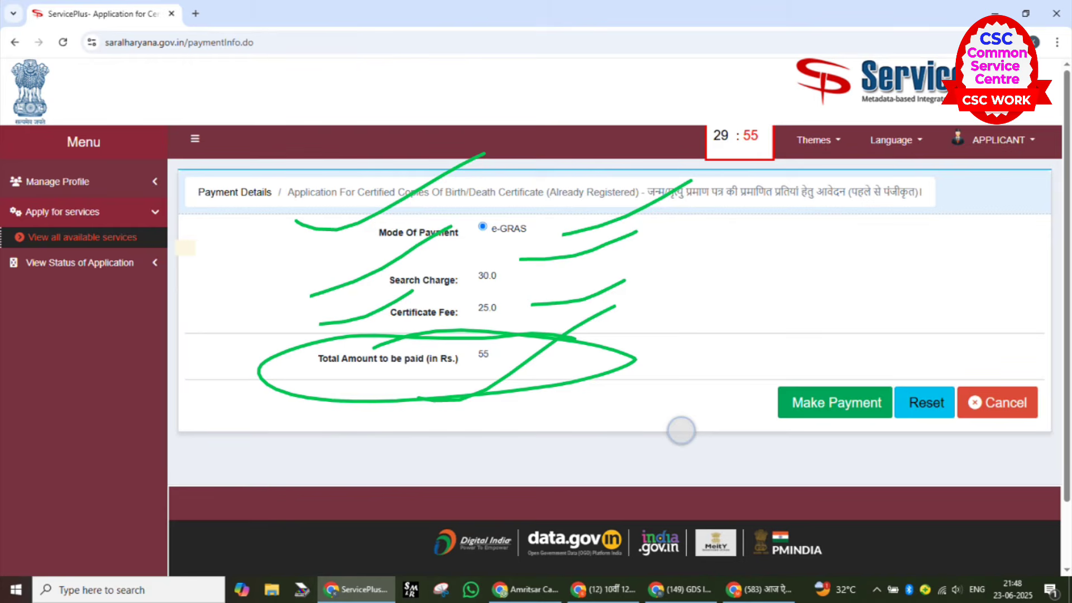
pyautogui.moveTo(681, 431)
pyautogui.mouseDown()
pyautogui.moveTo(833, 384)
pyautogui.moveTo(919, 321)
pyautogui.mouseUp()
pyautogui.moveTo(774, 463); pyautogui.dragTo(920, 354)
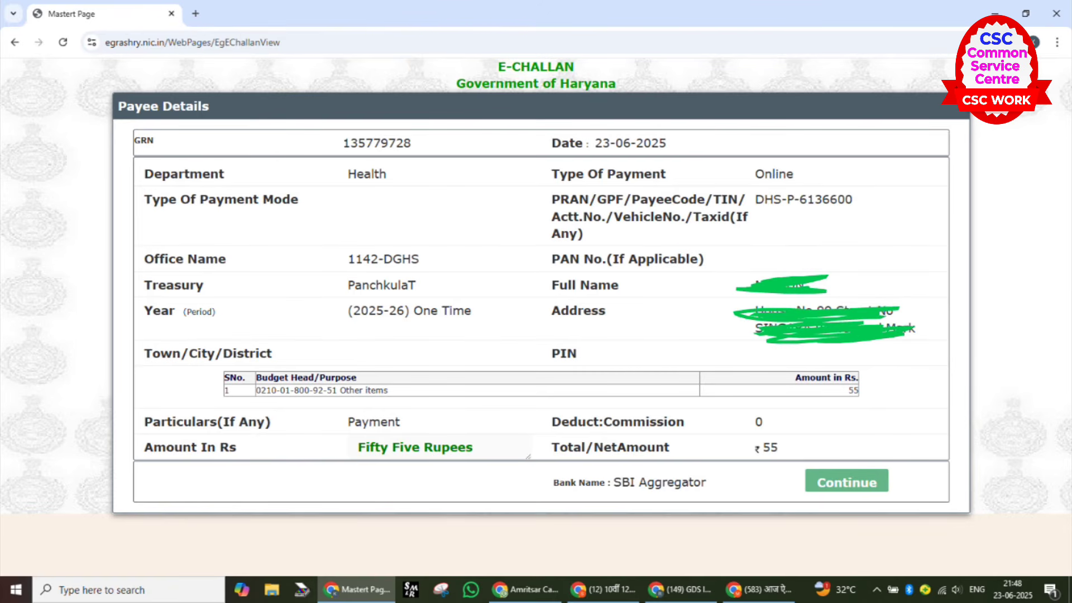
# - Tick the E-CHALLAN and Government of Haryana headings, and mark Continue on the challan page
pyautogui.moveTo(383, 69); pyautogui.dragTo(569, 44)
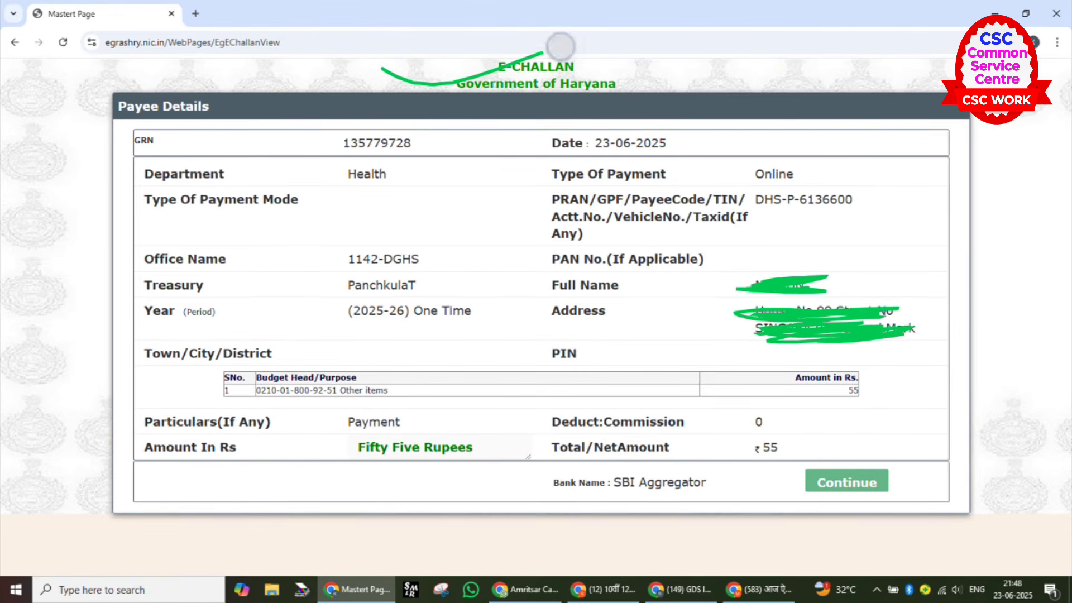
pyautogui.moveTo(497, 105); pyautogui.dragTo(662, 73)
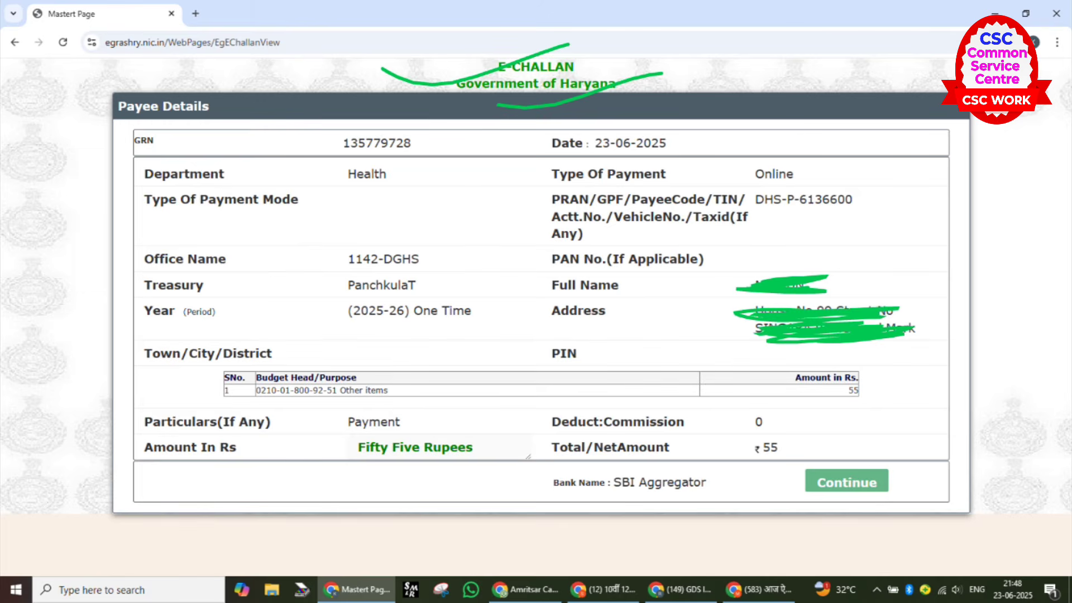
pyautogui.moveTo(927, 469)
pyautogui.mouseDown()
pyautogui.moveTo(810, 522)
pyautogui.moveTo(818, 517)
pyautogui.moveTo(717, 474)
pyautogui.moveTo(976, 406)
pyautogui.mouseUp()
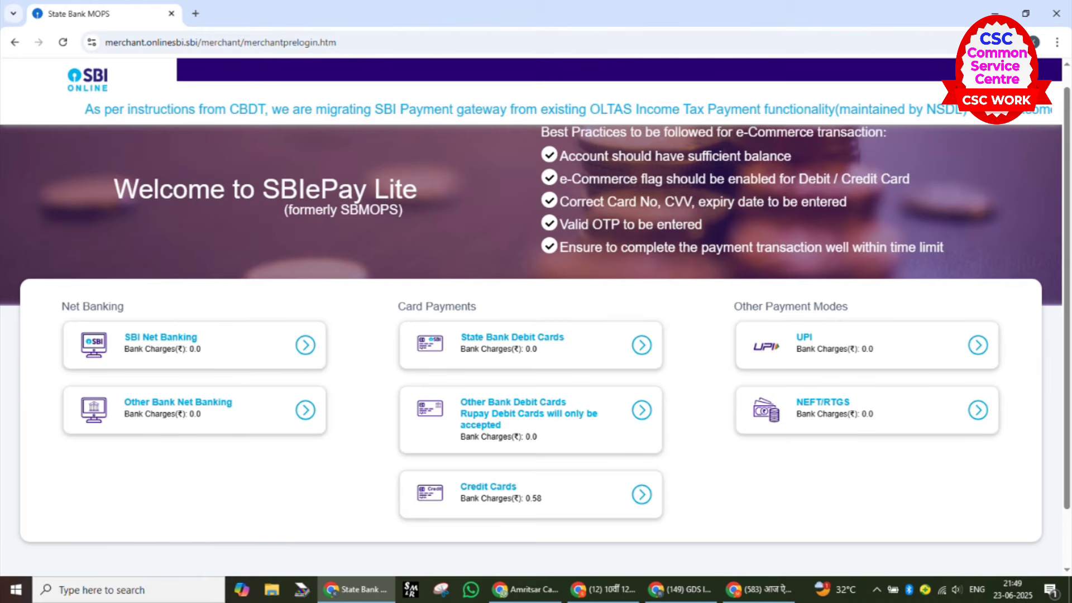
# - Tick the Net Banking, Card Payments and Other Payment Modes headings on the SBIePay Lite page
pyautogui.moveTo(27, 291)
pyautogui.mouseDown()
pyautogui.moveTo(67, 305)
pyautogui.moveTo(228, 221)
pyautogui.mouseUp()
pyautogui.moveTo(363, 308); pyautogui.dragTo(547, 252)
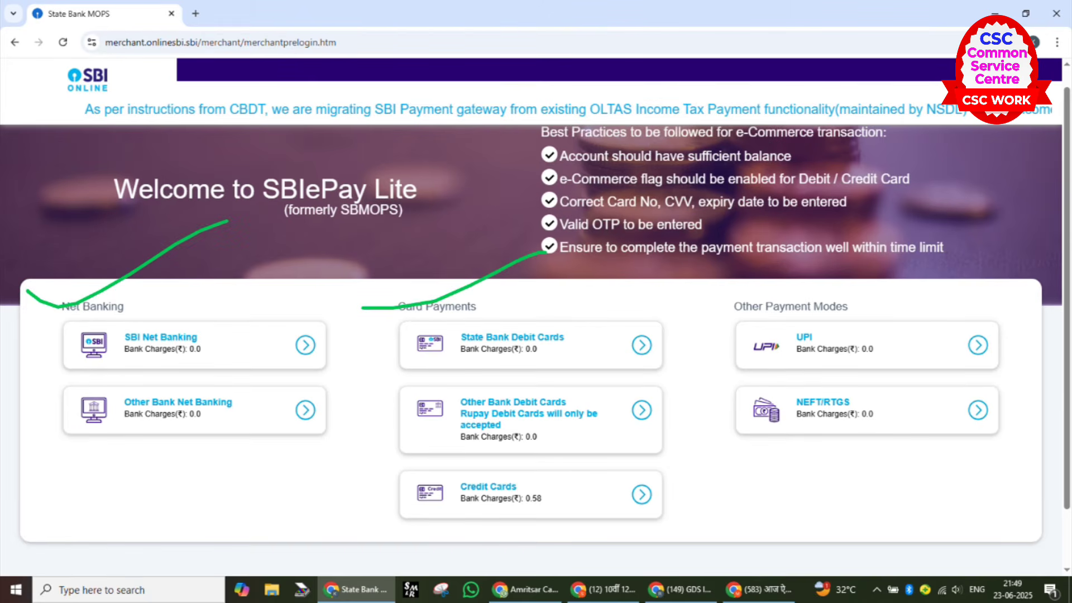
pyautogui.moveTo(673, 306)
pyautogui.mouseDown()
pyautogui.moveTo(776, 302)
pyautogui.moveTo(894, 251)
pyautogui.mouseUp()
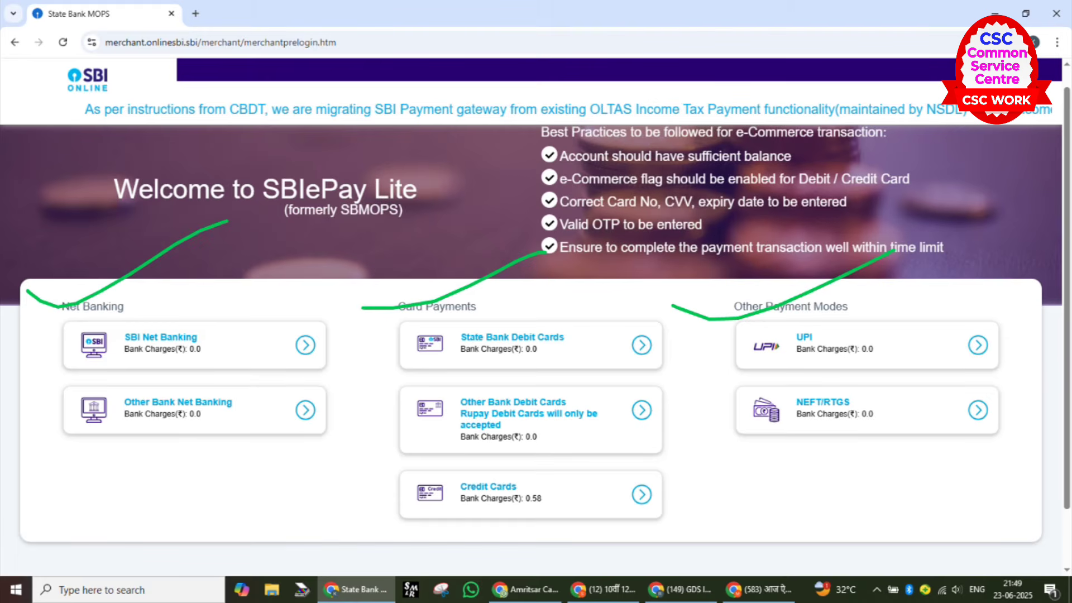
# - Circle the UPI payment option and draw ticks across it
pyautogui.moveTo(1025, 318)
pyautogui.mouseDown()
pyautogui.moveTo(950, 290)
pyautogui.moveTo(771, 296)
pyautogui.moveTo(890, 397)
pyautogui.moveTo(1025, 317)
pyautogui.mouseUp()
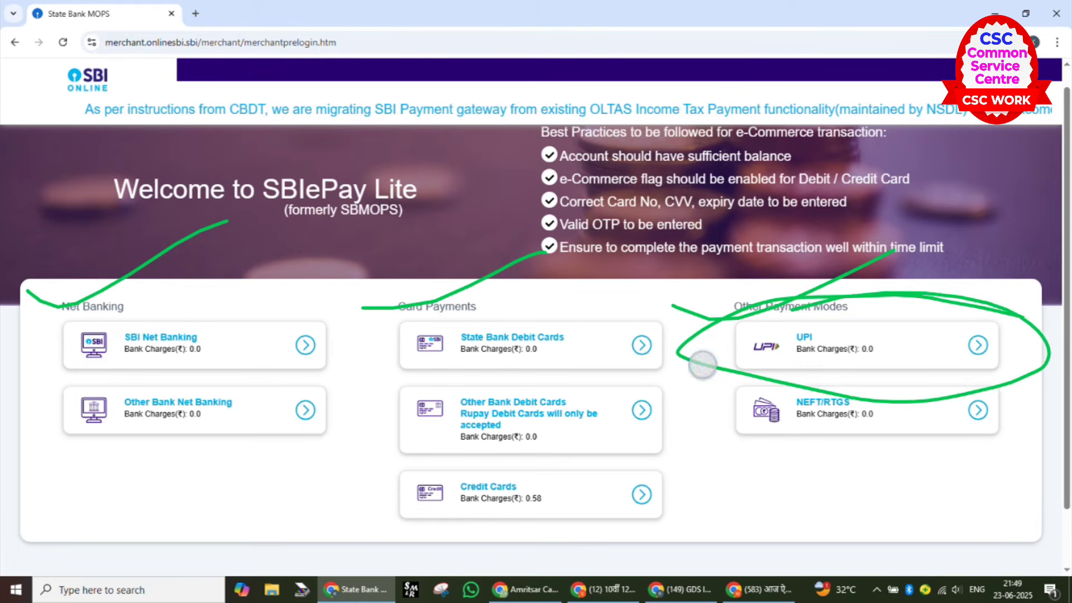
pyautogui.moveTo(697, 368); pyautogui.dragTo(948, 274)
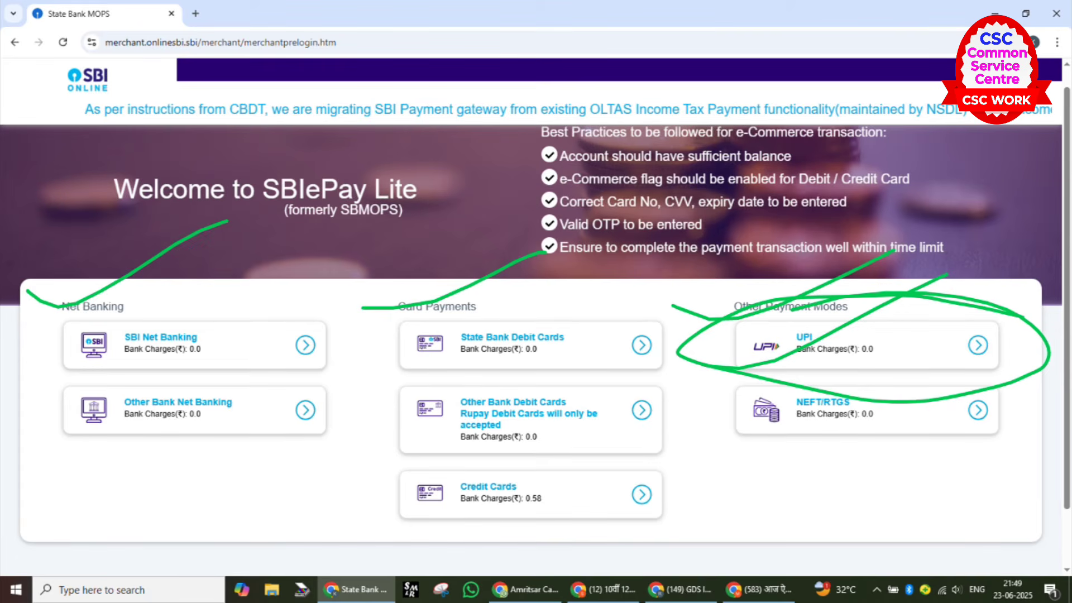
pyautogui.moveTo(852, 337)
pyautogui.mouseDown()
pyautogui.moveTo(955, 350)
pyautogui.moveTo(1041, 303)
pyautogui.mouseUp()
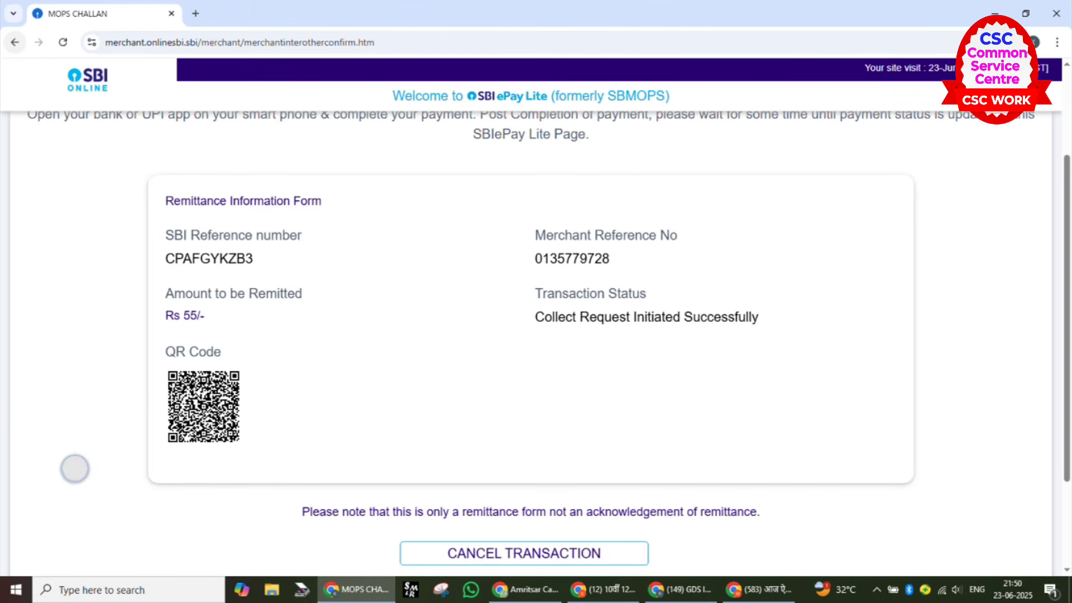
# - Draw two small circles with ticks near the bottom of the remittance form, and erase all the marks
pyautogui.moveTo(75, 469)
pyautogui.mouseDown()
pyautogui.moveTo(137, 471)
pyautogui.moveTo(94, 463)
pyautogui.mouseUp()
pyautogui.moveTo(229, 483); pyautogui.dragTo(244, 457)
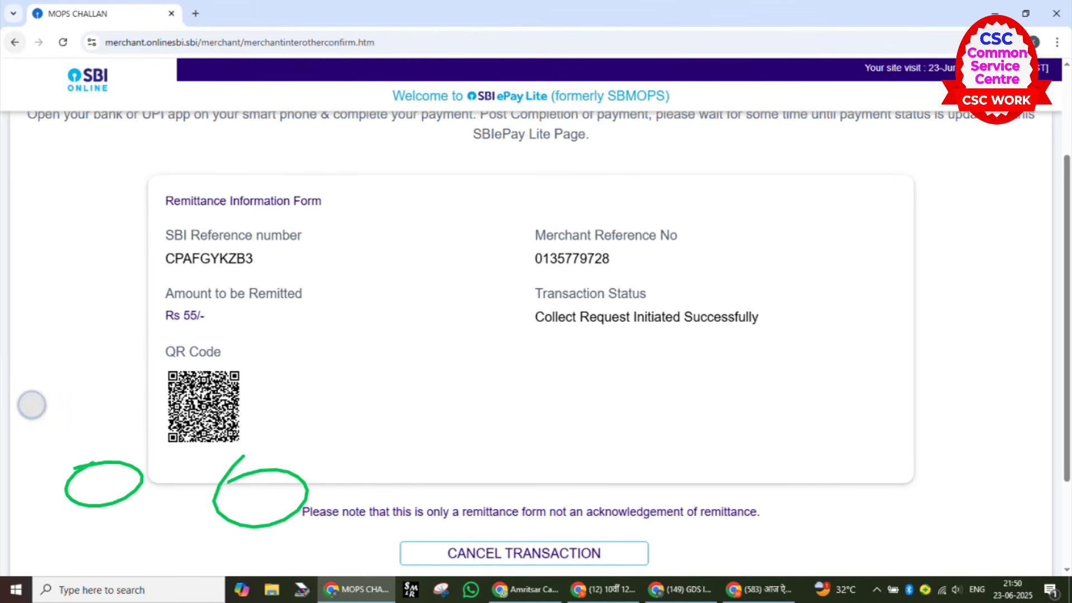
pyautogui.moveTo(32, 404)
pyautogui.mouseDown()
pyautogui.moveTo(86, 453)
pyautogui.moveTo(213, 359)
pyautogui.mouseUp()
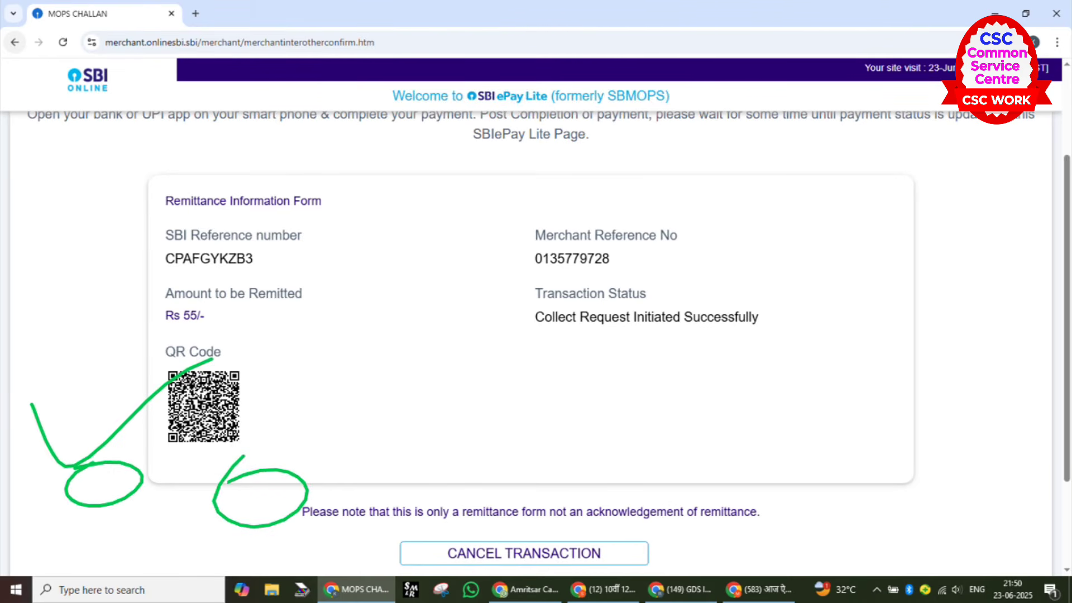
pyautogui.moveTo(226, 462); pyautogui.dragTo(387, 421)
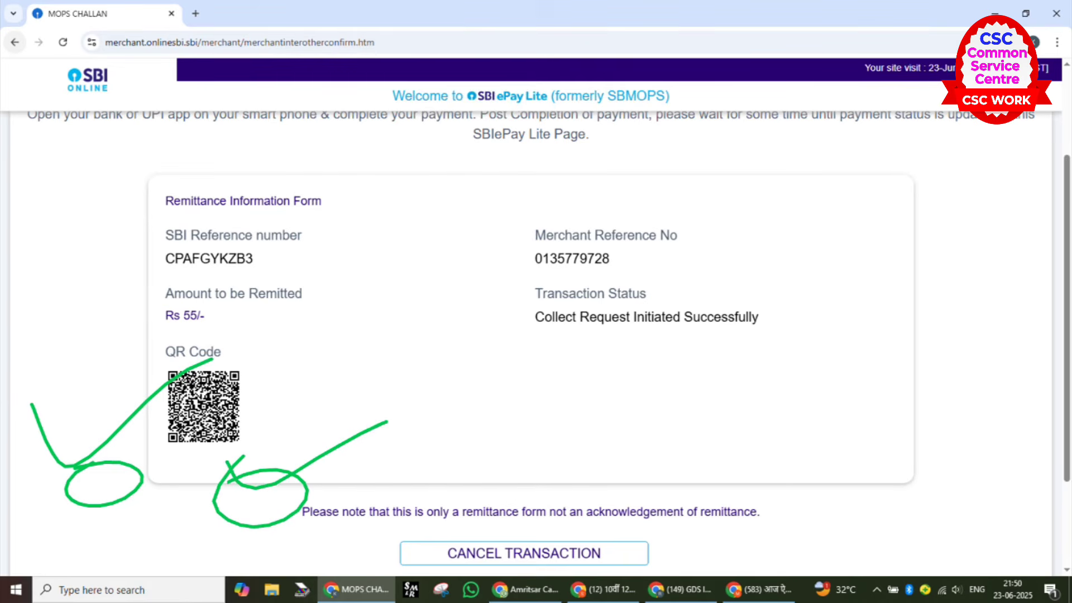
pyautogui.moveTo(231, 478); pyautogui.dragTo(395, 446)
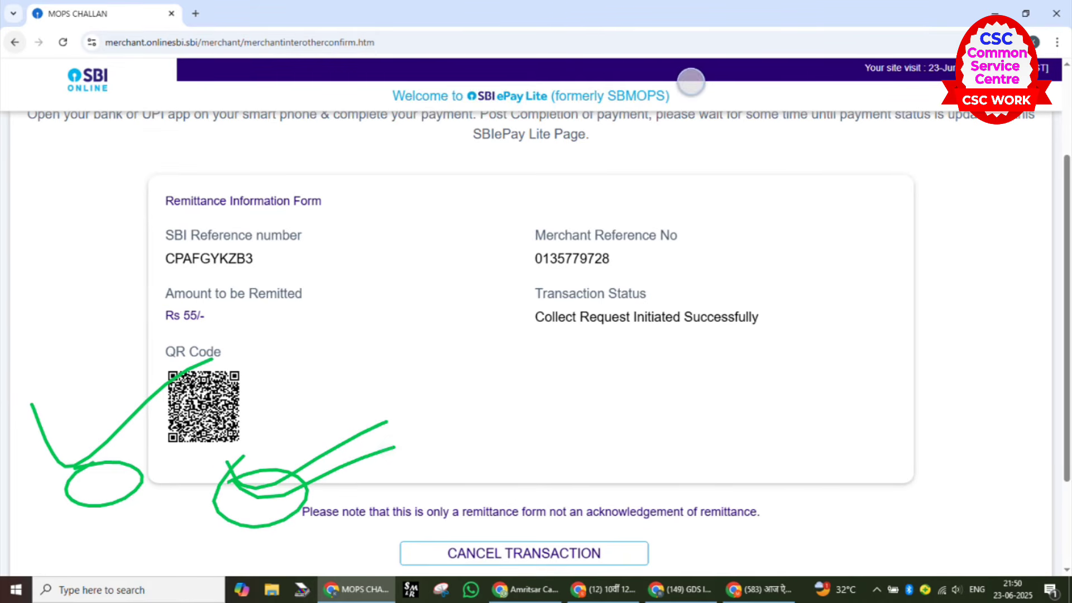
pyautogui.click(692, 82)
pyautogui.click(693, 103)
pyautogui.click(693, 104)
pyautogui.click(693, 104)
pyautogui.click(698, 110)
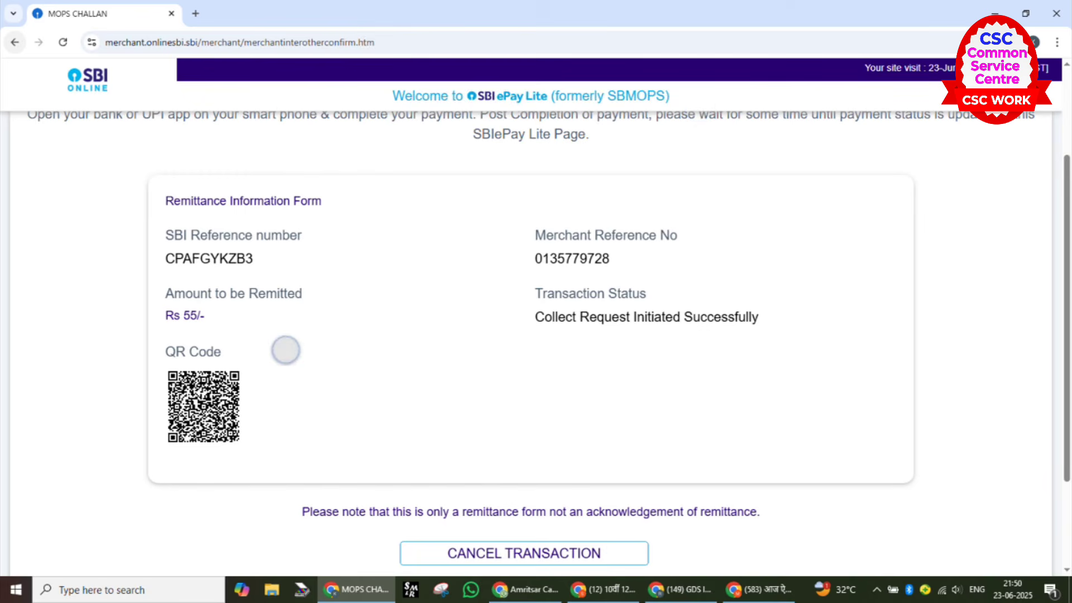
# - Circle the payment QR code, draw ticks across it and tick Amount to be Remitted
pyautogui.moveTo(286, 351)
pyautogui.mouseDown()
pyautogui.moveTo(134, 369)
pyautogui.moveTo(205, 328)
pyautogui.moveTo(168, 342)
pyautogui.mouseUp()
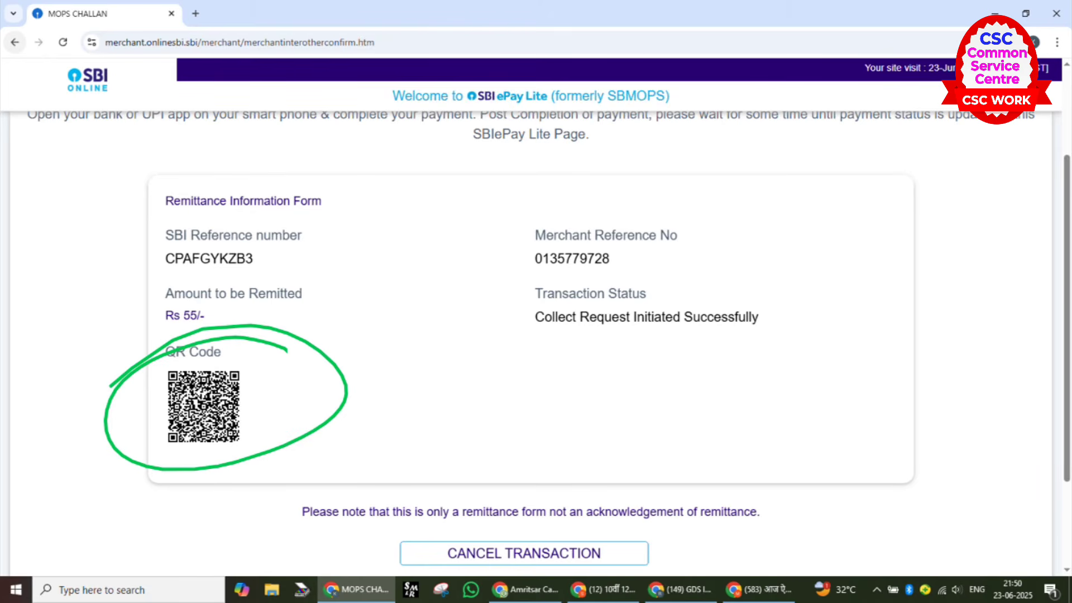
pyautogui.moveTo(101, 400); pyautogui.dragTo(326, 337)
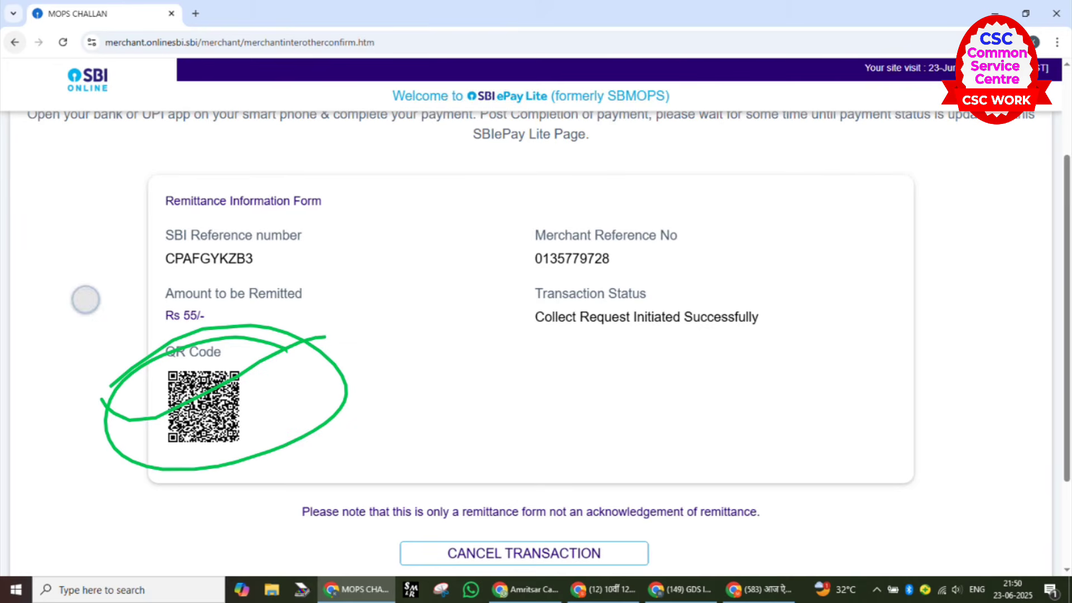
pyautogui.moveTo(85, 299); pyautogui.dragTo(298, 246)
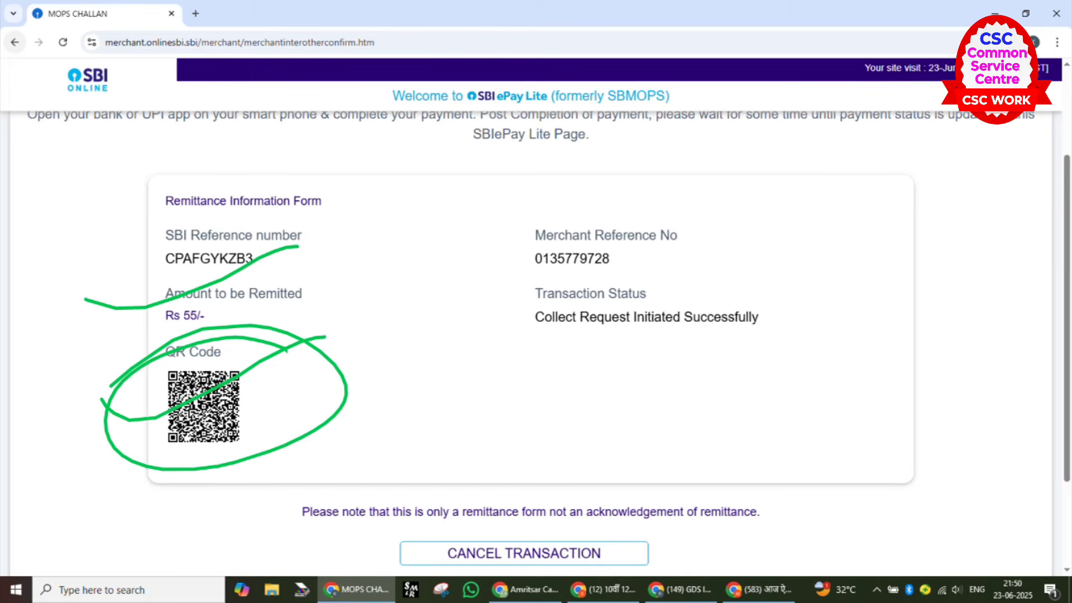
pyautogui.moveTo(123, 441); pyautogui.dragTo(363, 351)
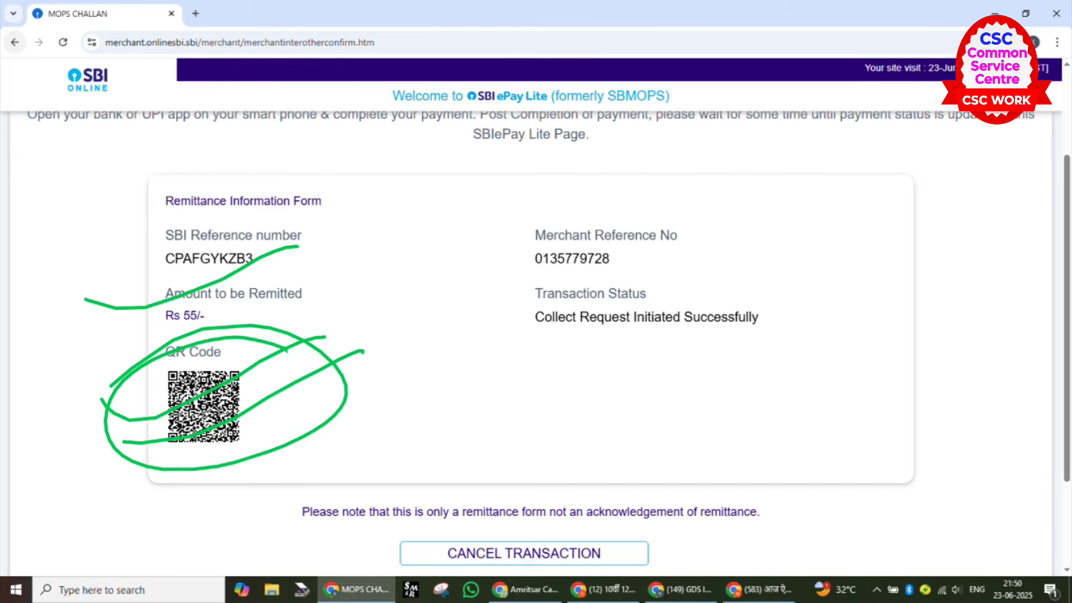
pyautogui.moveTo(80, 450); pyautogui.dragTo(272, 330)
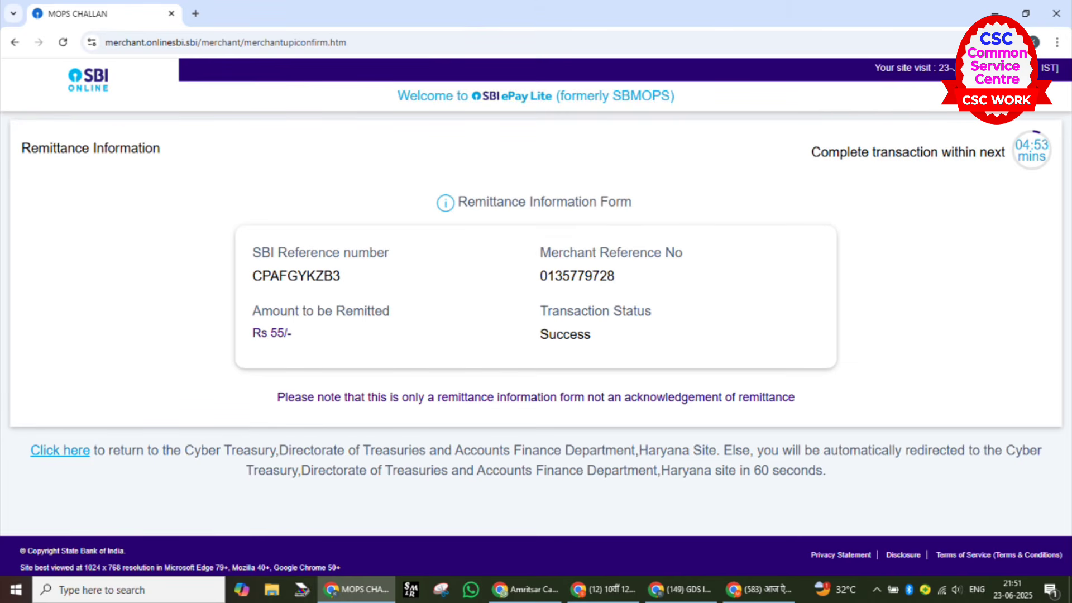
# - Tick SBI Reference number and Merchant Reference No, and circle Transaction Status on the remittance page
pyautogui.moveTo(171, 259)
pyautogui.mouseDown()
pyautogui.moveTo(316, 230)
pyautogui.moveTo(382, 203)
pyautogui.mouseUp()
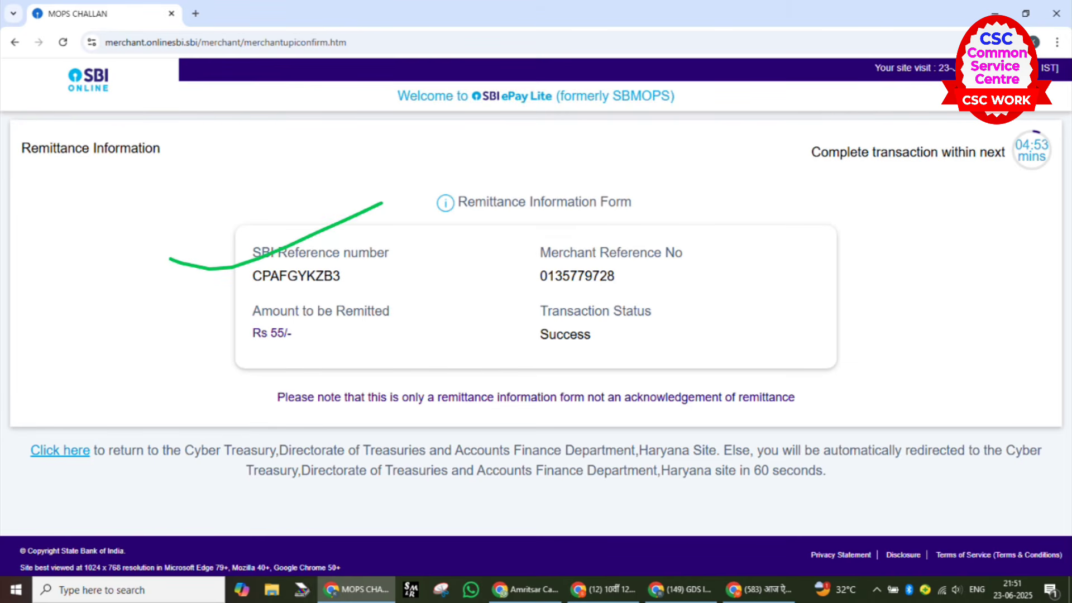
pyautogui.moveTo(488, 252); pyautogui.dragTo(679, 190)
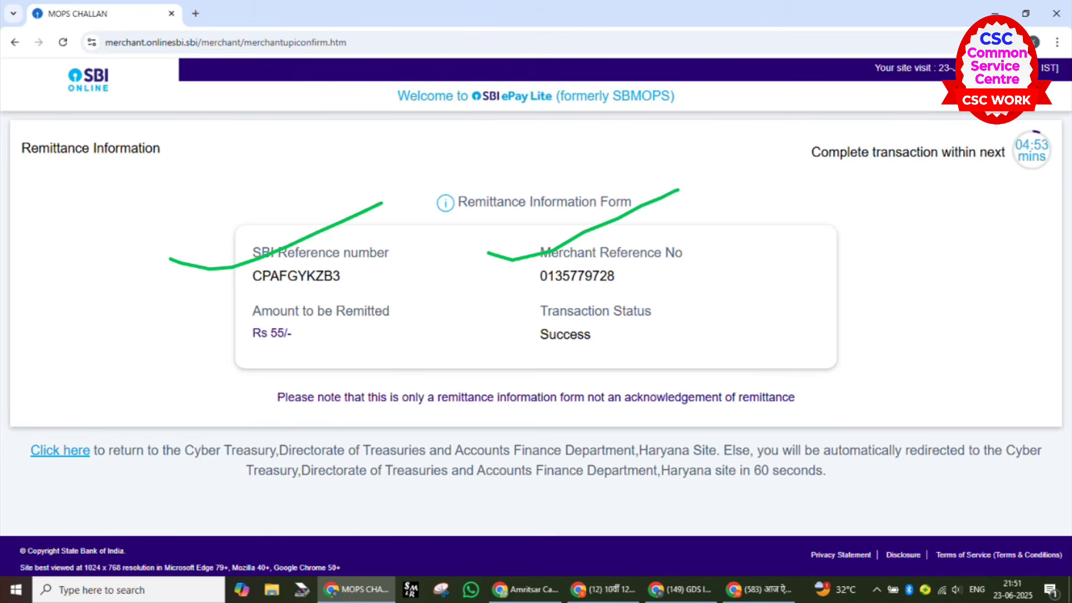
pyautogui.moveTo(687, 306)
pyautogui.mouseDown()
pyautogui.moveTo(665, 299)
pyautogui.moveTo(601, 362)
pyautogui.moveTo(546, 289)
pyautogui.mouseUp()
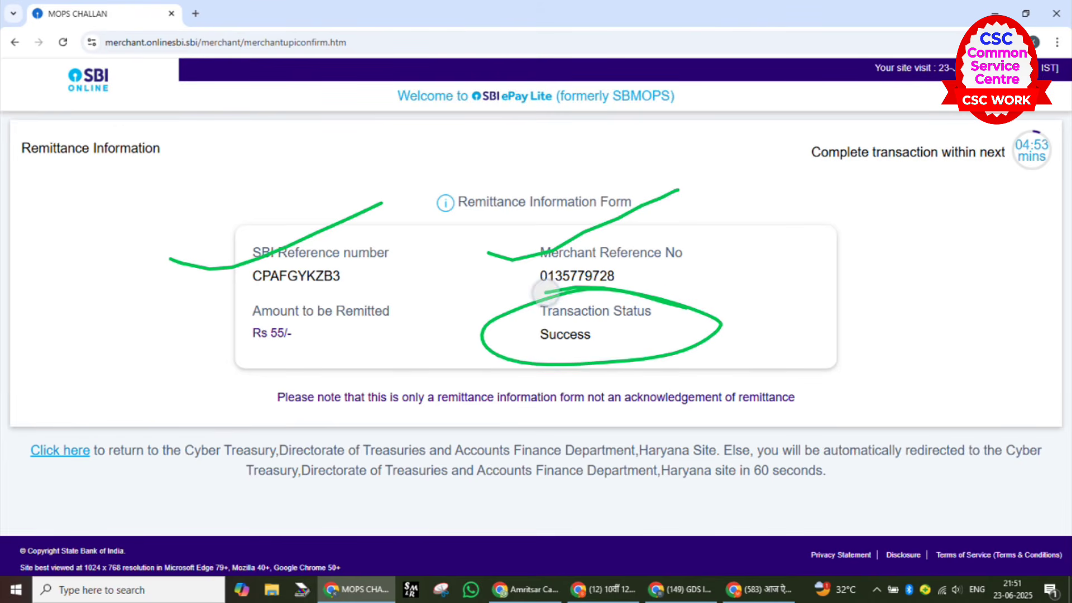
# - Tick Transaction Status and Amount to be Remitted, and circle and tick the Click here link and the 60-second redirect note
pyautogui.moveTo(453, 331); pyautogui.dragTo(639, 287)
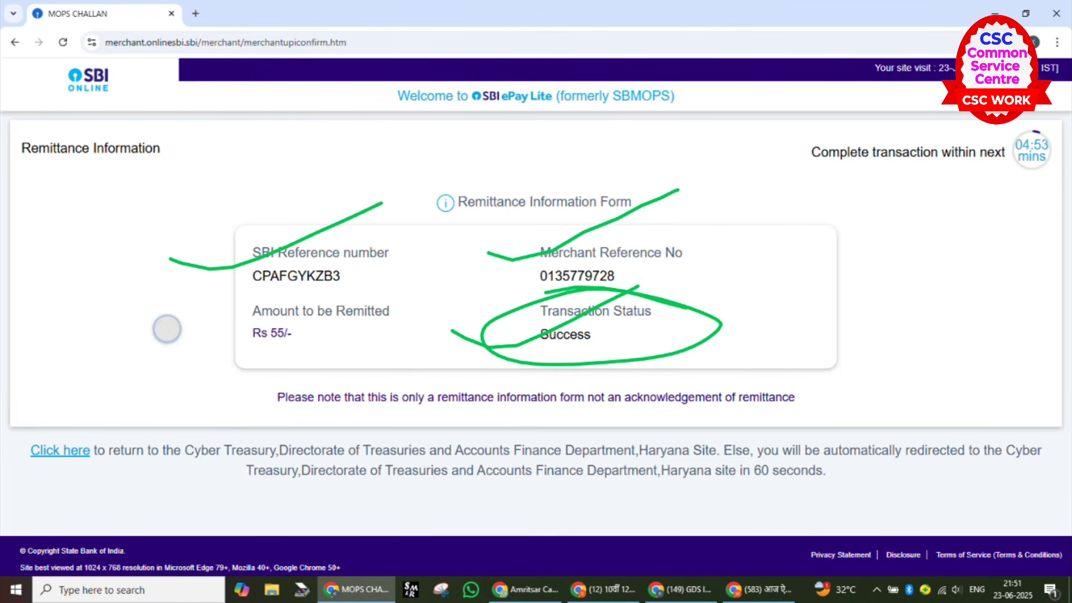
pyautogui.moveTo(167, 329); pyautogui.dragTo(355, 295)
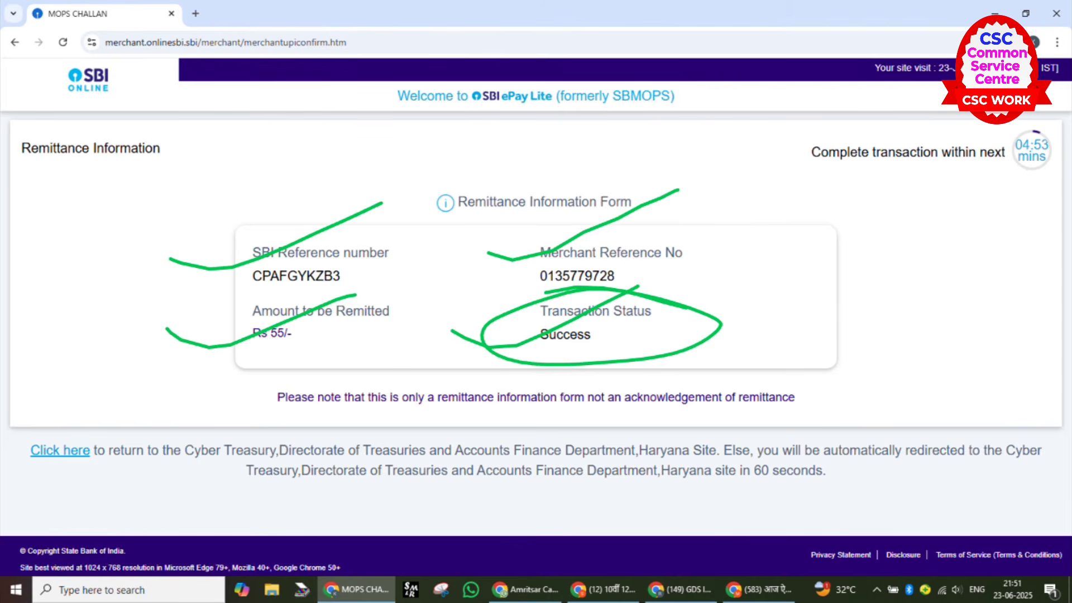
pyautogui.moveTo(101, 400)
pyautogui.mouseDown()
pyautogui.moveTo(84, 491)
pyautogui.moveTo(11, 431)
pyautogui.moveTo(12, 470)
pyautogui.moveTo(141, 382)
pyautogui.mouseUp()
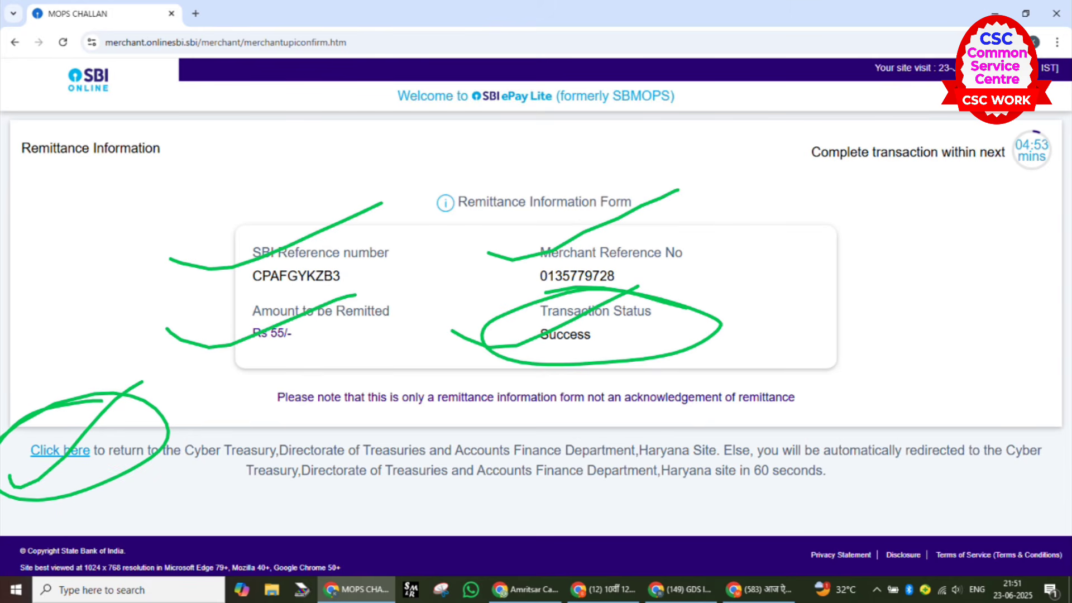
pyautogui.moveTo(888, 463)
pyautogui.mouseDown()
pyautogui.moveTo(629, 490)
pyautogui.moveTo(713, 438)
pyautogui.moveTo(659, 434)
pyautogui.mouseUp()
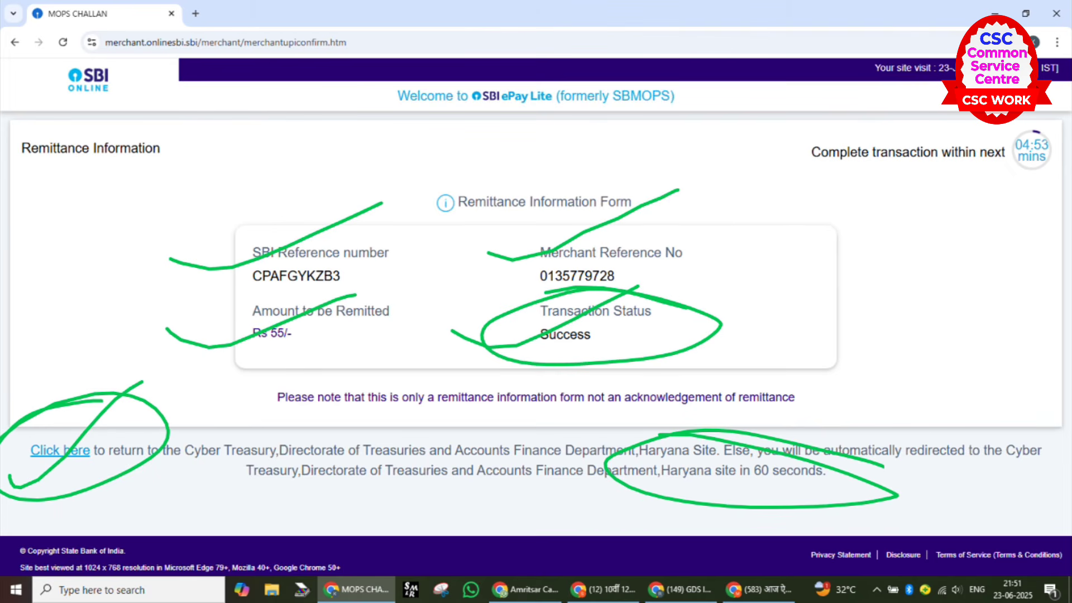
pyautogui.moveTo(600, 505); pyautogui.dragTo(866, 393)
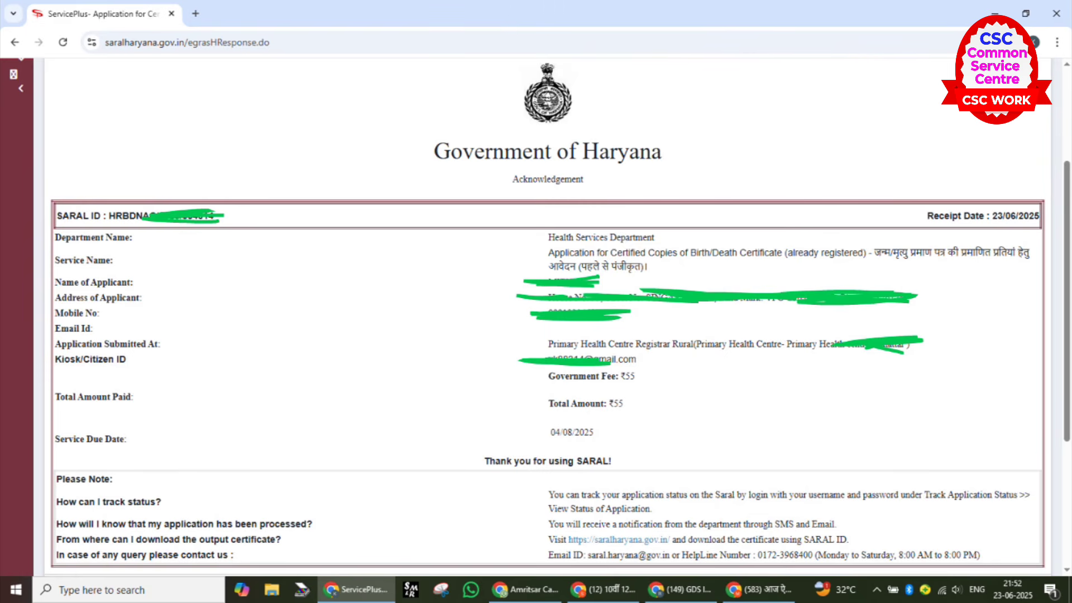
# - Tick the Government of Haryana emblem, the Acknowledgement heading, SARAL ID and Receipt Date on the acknowledgement page
pyautogui.moveTo(384, 129)
pyautogui.mouseDown()
pyautogui.moveTo(411, 136)
pyautogui.moveTo(597, 75)
pyautogui.mouseUp()
pyautogui.moveTo(460, 193); pyautogui.dragTo(582, 159)
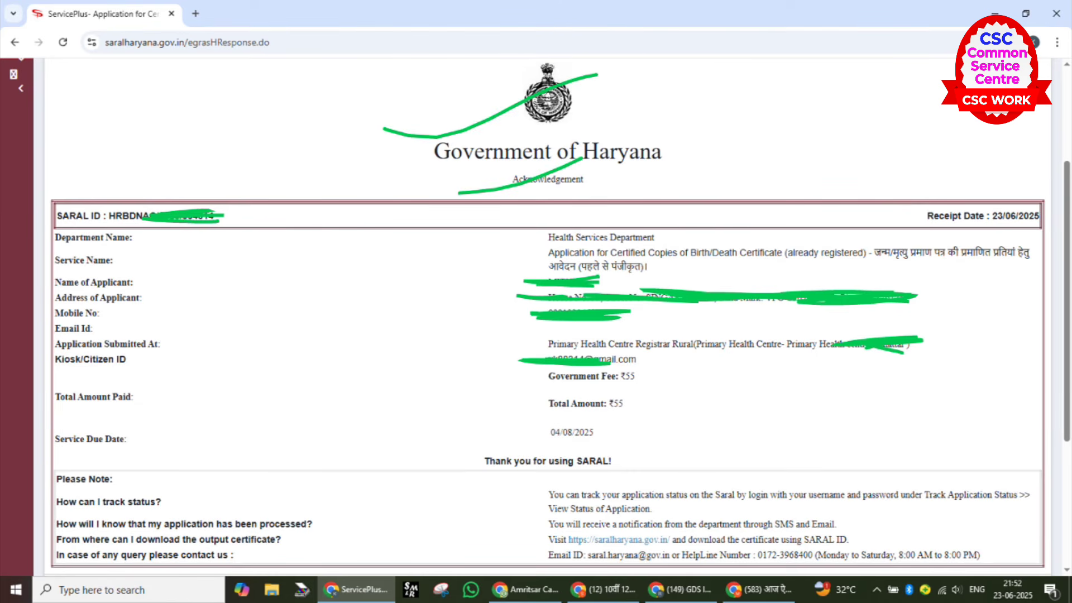
pyautogui.moveTo(36, 225); pyautogui.dragTo(209, 161)
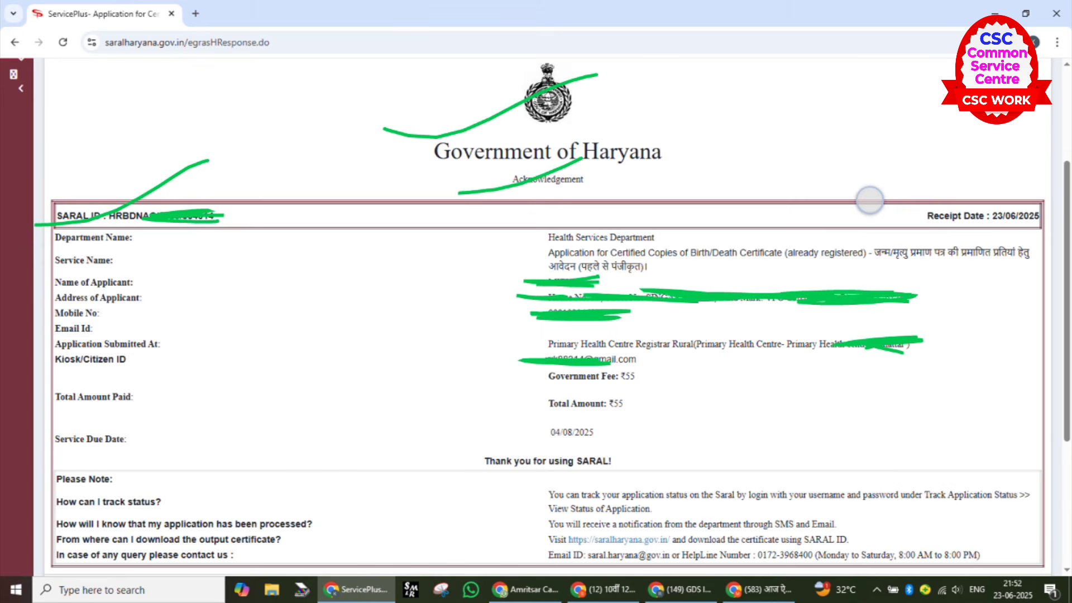
pyautogui.moveTo(870, 200); pyautogui.dragTo(1009, 170)
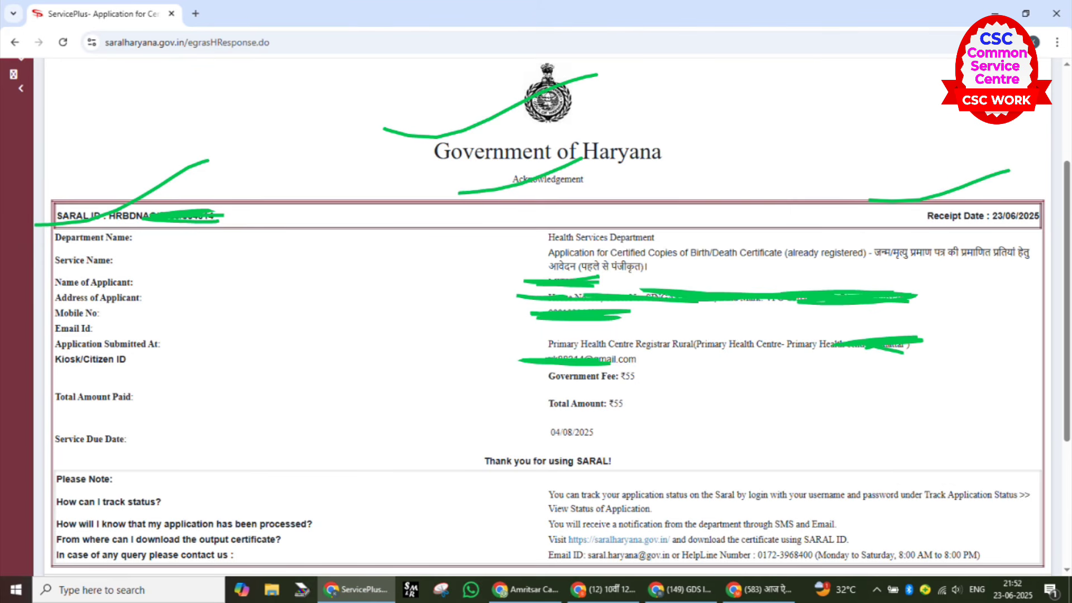
# - Draw ticks down the acknowledgement rows from Department Name to Kiosk/Citizen ID, and tick the fee amounts
pyautogui.moveTo(419, 246); pyautogui.dragTo(585, 197)
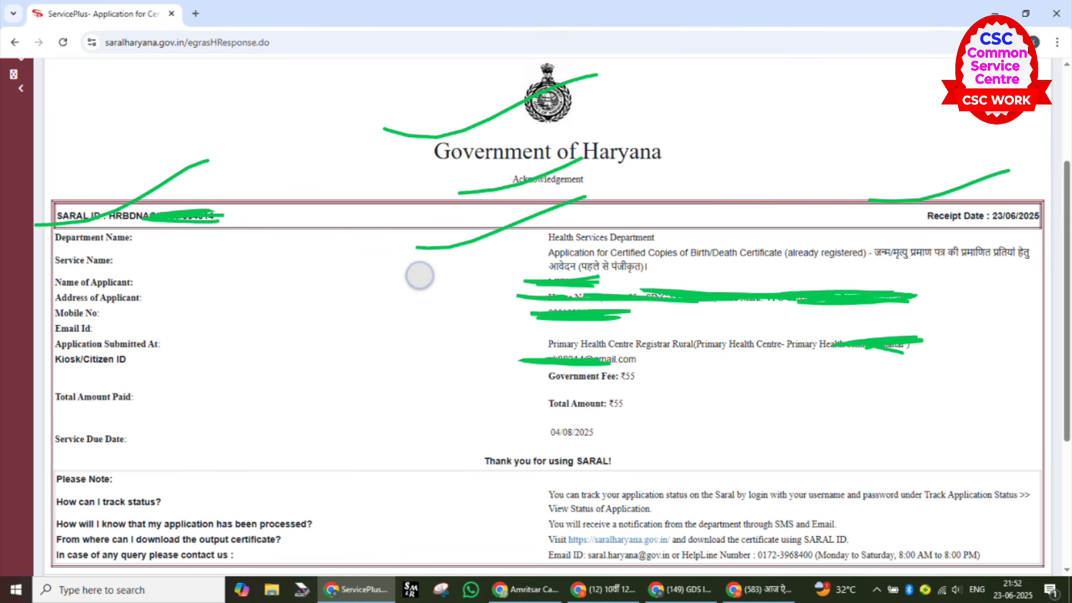
pyautogui.moveTo(419, 275); pyautogui.dragTo(581, 219)
pyautogui.moveTo(426, 302); pyautogui.dragTo(513, 274)
pyautogui.moveTo(423, 330); pyautogui.dragTo(510, 298)
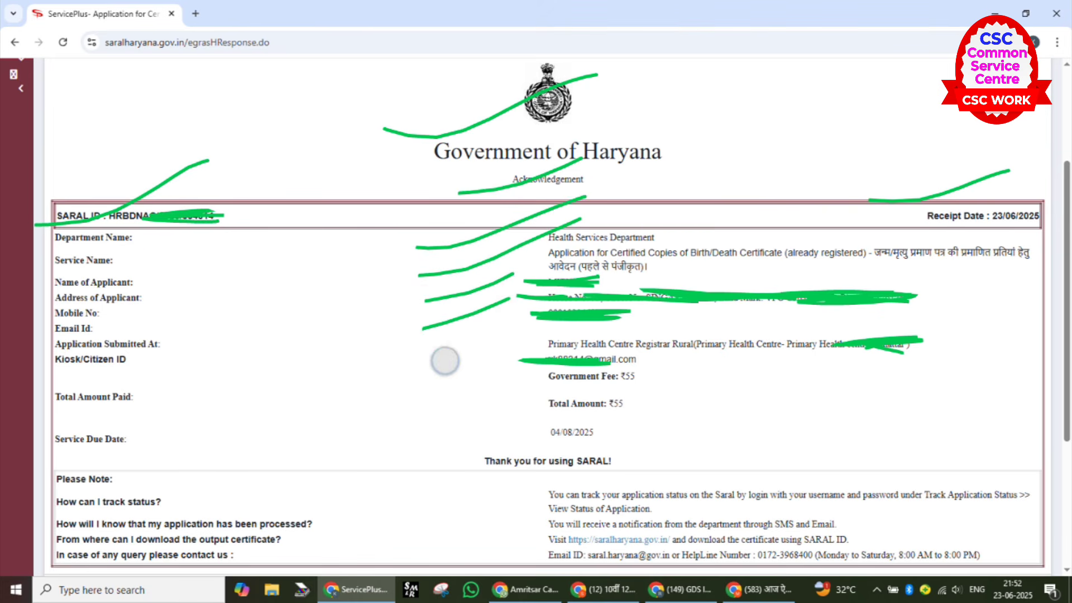
pyautogui.moveTo(444, 360); pyautogui.dragTo(499, 337)
pyautogui.moveTo(451, 375); pyautogui.dragTo(553, 342)
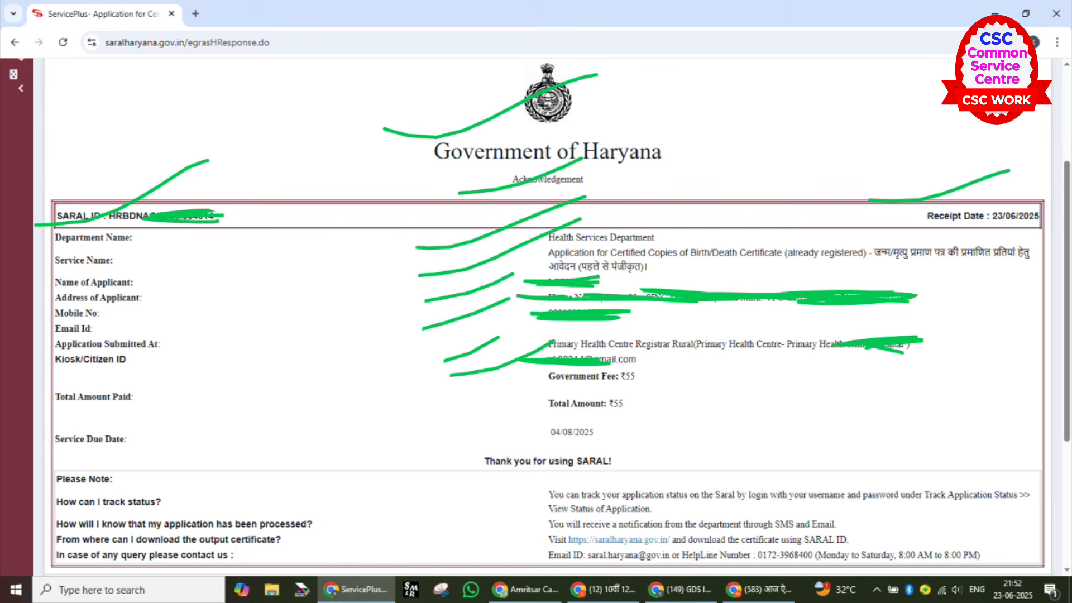
pyautogui.moveTo(634, 395); pyautogui.dragTo(780, 337)
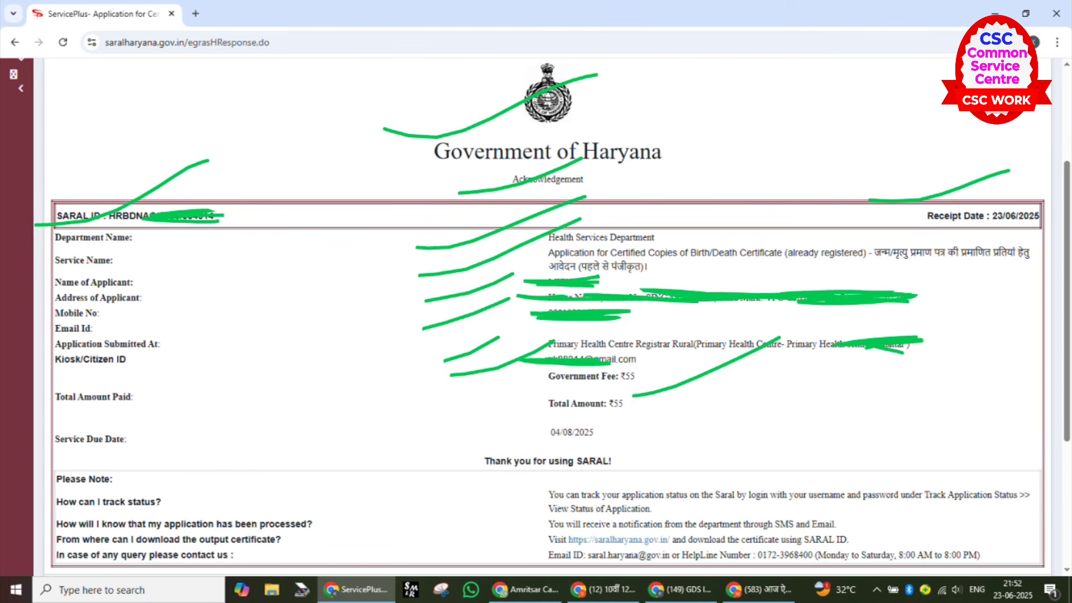
# - Tick Receipt Date again, circle and tick Service Due Date, and draw an arrow from it to its ticked date
pyautogui.moveTo(890, 239); pyautogui.dragTo(1022, 193)
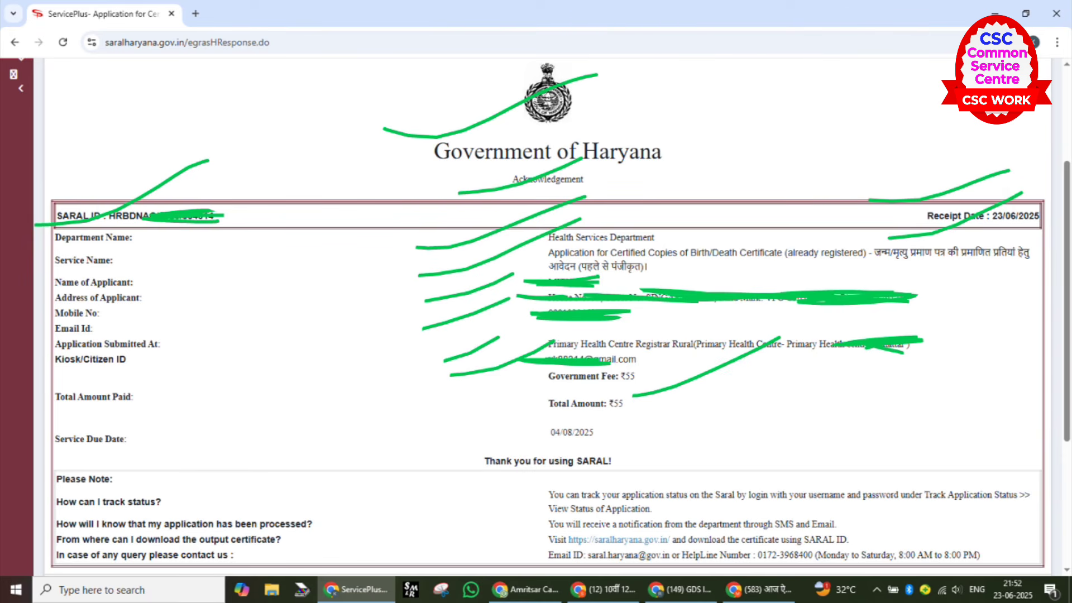
pyautogui.moveTo(169, 421)
pyautogui.mouseDown()
pyautogui.moveTo(90, 406)
pyautogui.moveTo(106, 466)
pyautogui.moveTo(149, 413)
pyautogui.moveTo(45, 415)
pyautogui.mouseUp()
pyautogui.moveTo(83, 447)
pyautogui.mouseDown()
pyautogui.moveTo(205, 411)
pyautogui.moveTo(394, 437)
pyautogui.moveTo(528, 431)
pyautogui.mouseUp()
pyautogui.moveTo(448, 396)
pyautogui.mouseDown()
pyautogui.moveTo(519, 431)
pyautogui.moveTo(445, 465)
pyautogui.mouseUp()
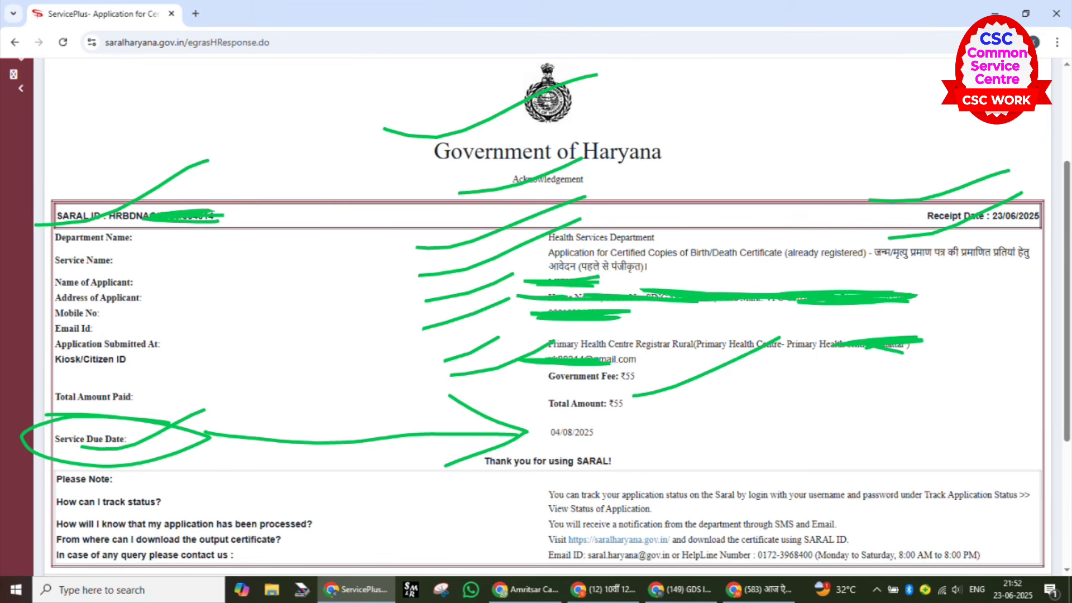
pyautogui.moveTo(621, 426); pyautogui.dragTo(785, 379)
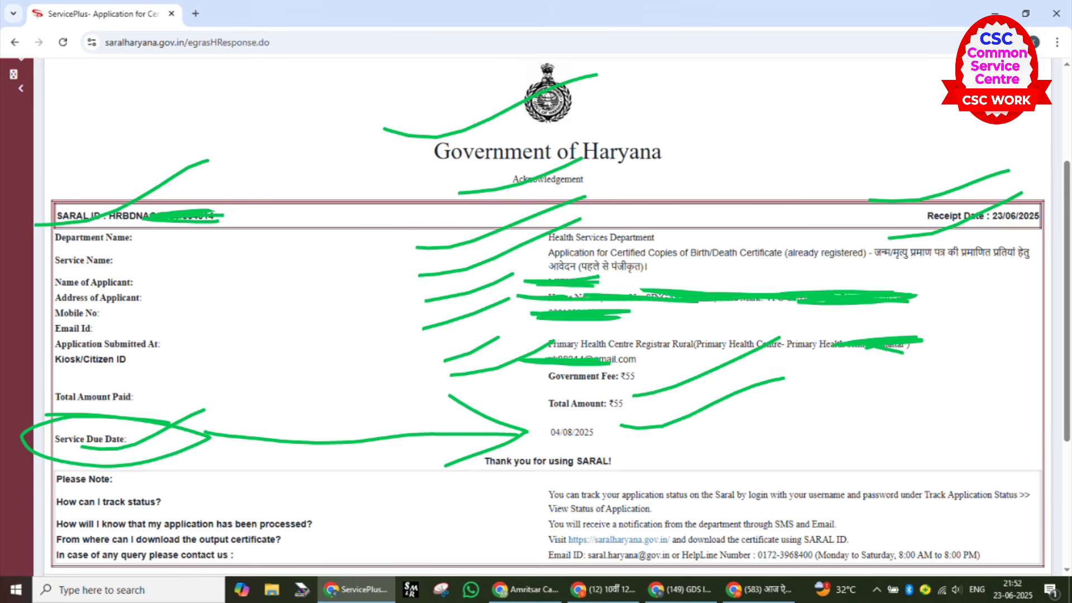
# - Handwrite 100% across the acknowledgement's label area and add another mark at the service due date
pyautogui.moveTo(169, 260)
pyautogui.mouseDown()
pyautogui.moveTo(187, 311)
pyautogui.moveTo(217, 335)
pyautogui.mouseUp()
pyautogui.moveTo(260, 250)
pyautogui.mouseDown()
pyautogui.moveTo(244, 290)
pyautogui.moveTo(258, 251)
pyautogui.mouseUp()
pyautogui.moveTo(290, 232)
pyautogui.mouseDown()
pyautogui.moveTo(268, 268)
pyautogui.moveTo(282, 234)
pyautogui.mouseUp()
pyautogui.moveTo(367, 164); pyautogui.dragTo(350, 301)
pyautogui.moveTo(302, 165); pyautogui.dragTo(300, 186)
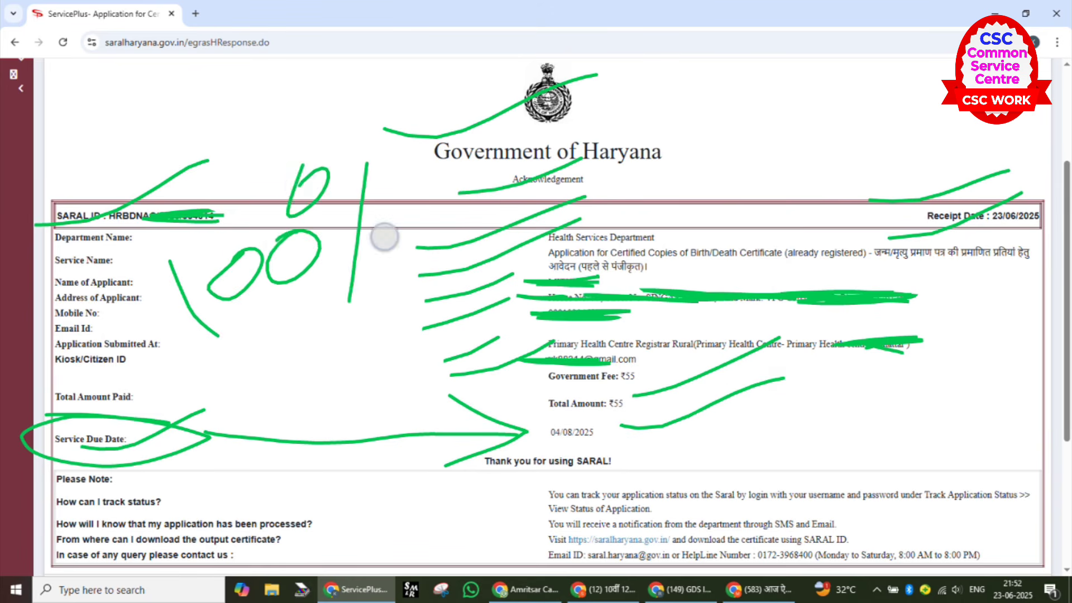
pyautogui.moveTo(385, 237); pyautogui.dragTo(379, 250)
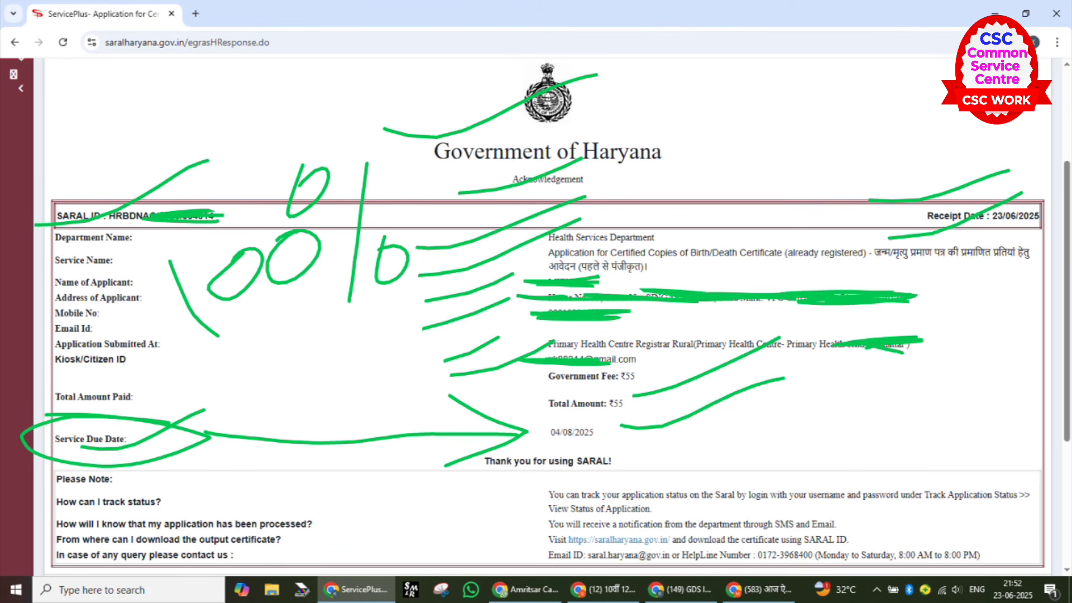
pyautogui.moveTo(640, 416)
pyautogui.mouseDown()
pyautogui.moveTo(623, 414)
pyautogui.moveTo(574, 447)
pyautogui.moveTo(621, 426)
pyautogui.mouseUp()
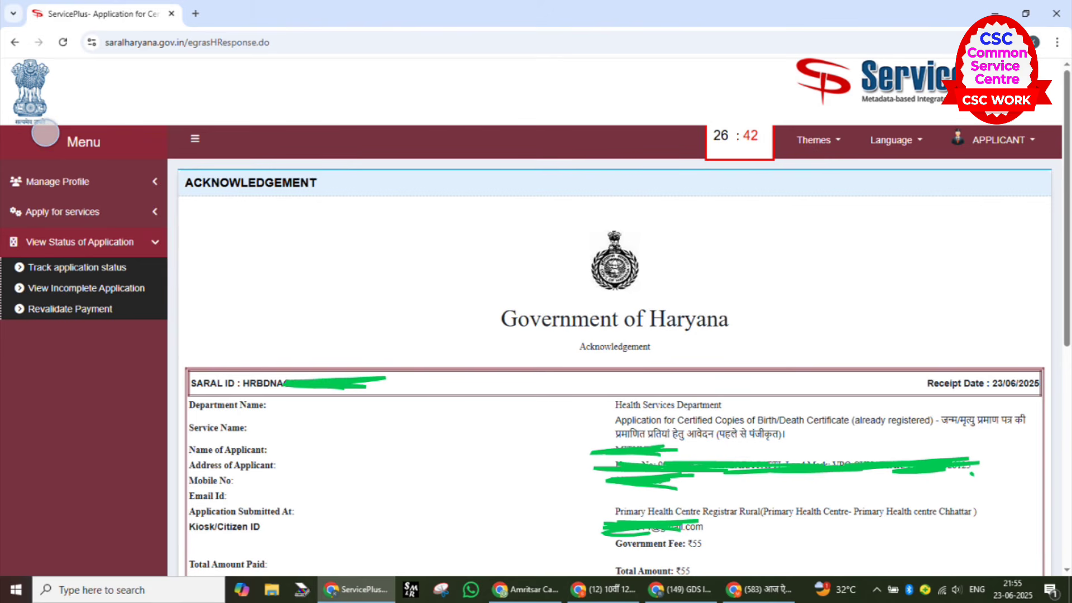
# - Tick Menu and View Status of Application, circle the menu toggle, and mark Track application status with an arrow and a tick
pyautogui.moveTo(45, 133); pyautogui.dragTo(216, 80)
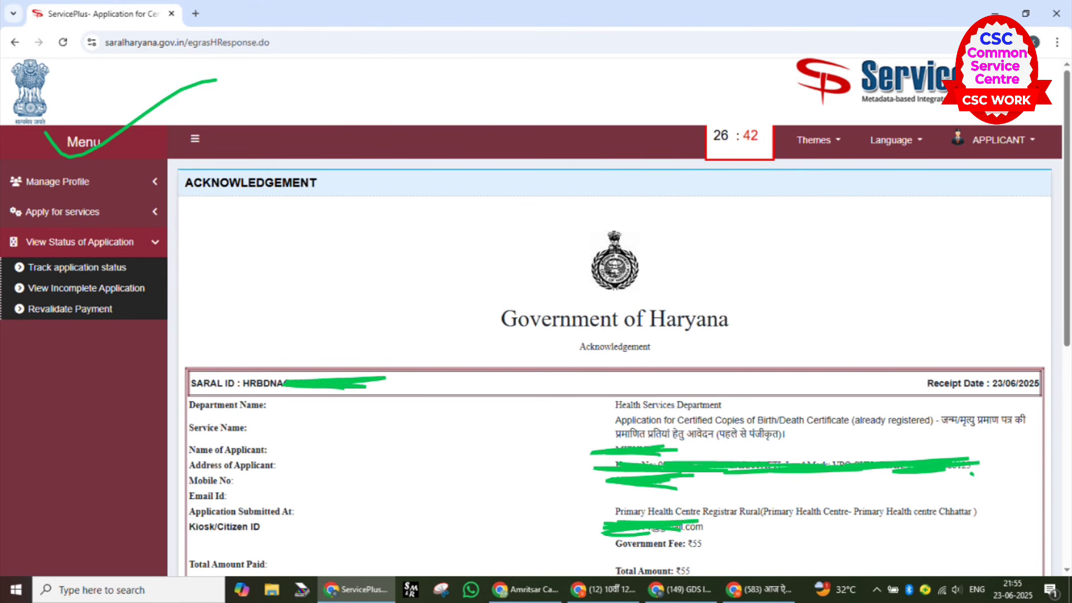
pyautogui.moveTo(234, 119)
pyautogui.mouseDown()
pyautogui.moveTo(168, 125)
pyautogui.moveTo(197, 128)
pyautogui.mouseUp()
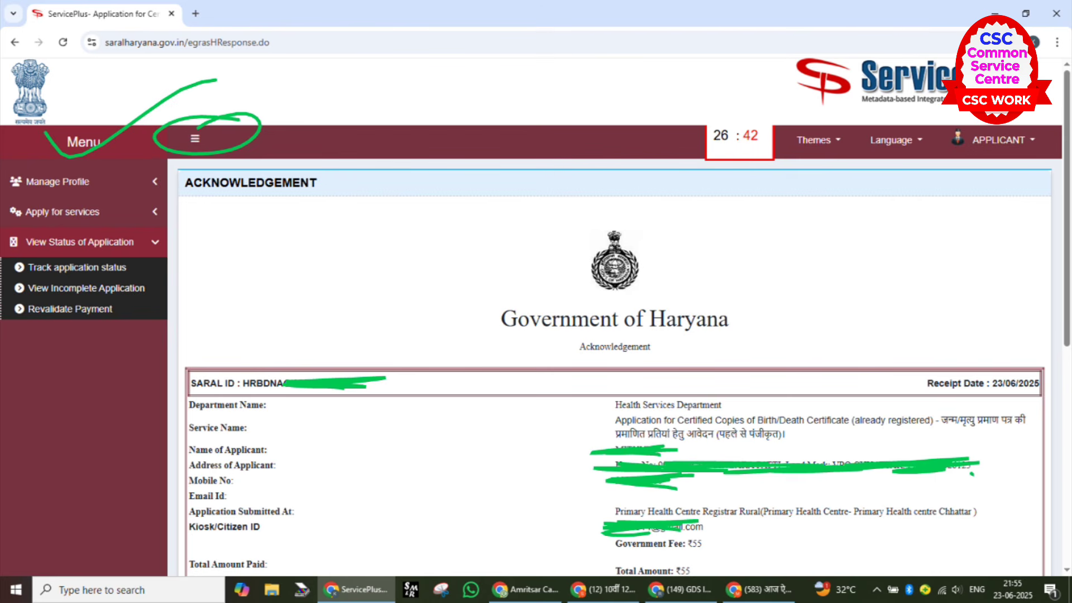
pyautogui.moveTo(23, 240); pyautogui.dragTo(166, 207)
pyautogui.moveTo(327, 256); pyautogui.dragTo(137, 273)
pyautogui.moveTo(220, 249); pyautogui.dragTo(229, 285)
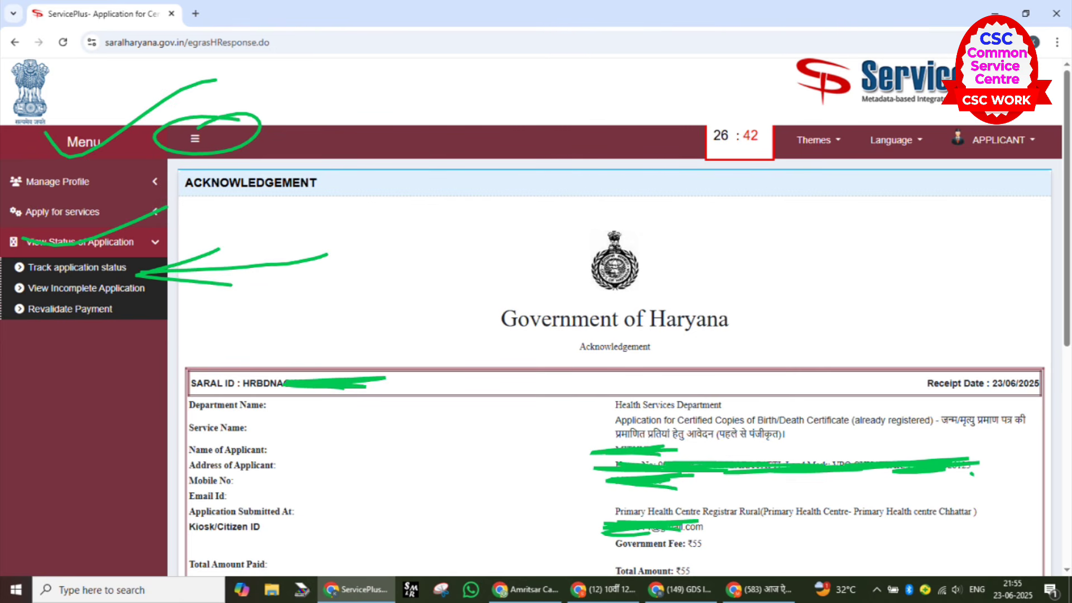
pyautogui.moveTo(11, 272); pyautogui.dragTo(139, 240)
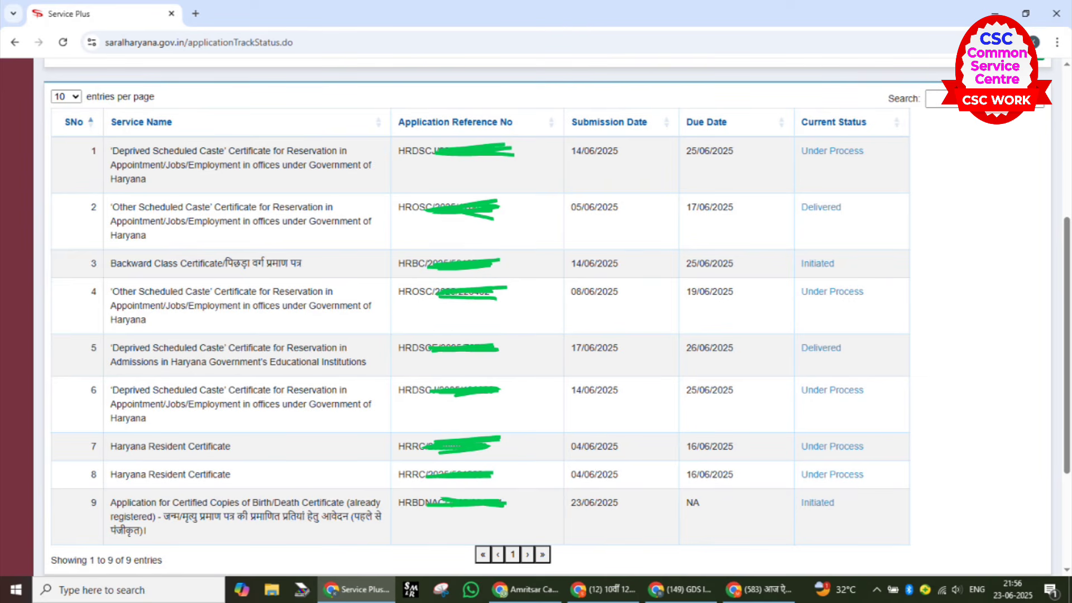
# - Tick the service names of applications 1 to 8 in the tracking list
pyautogui.moveTo(61, 154); pyautogui.dragTo(251, 110)
pyautogui.moveTo(83, 212)
pyautogui.mouseDown()
pyautogui.moveTo(128, 221)
pyautogui.moveTo(262, 173)
pyautogui.mouseUp()
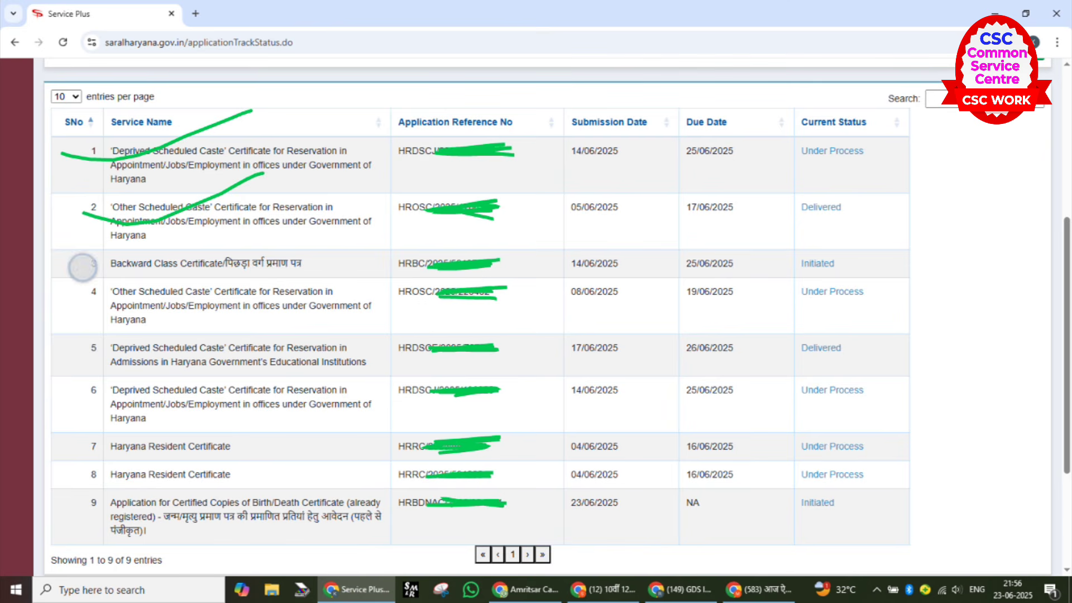
pyautogui.moveTo(82, 268); pyautogui.dragTo(241, 234)
pyautogui.moveTo(79, 314); pyautogui.dragTo(263, 273)
pyautogui.moveTo(74, 378); pyautogui.dragTo(260, 304)
pyautogui.moveTo(85, 403); pyautogui.dragTo(253, 358)
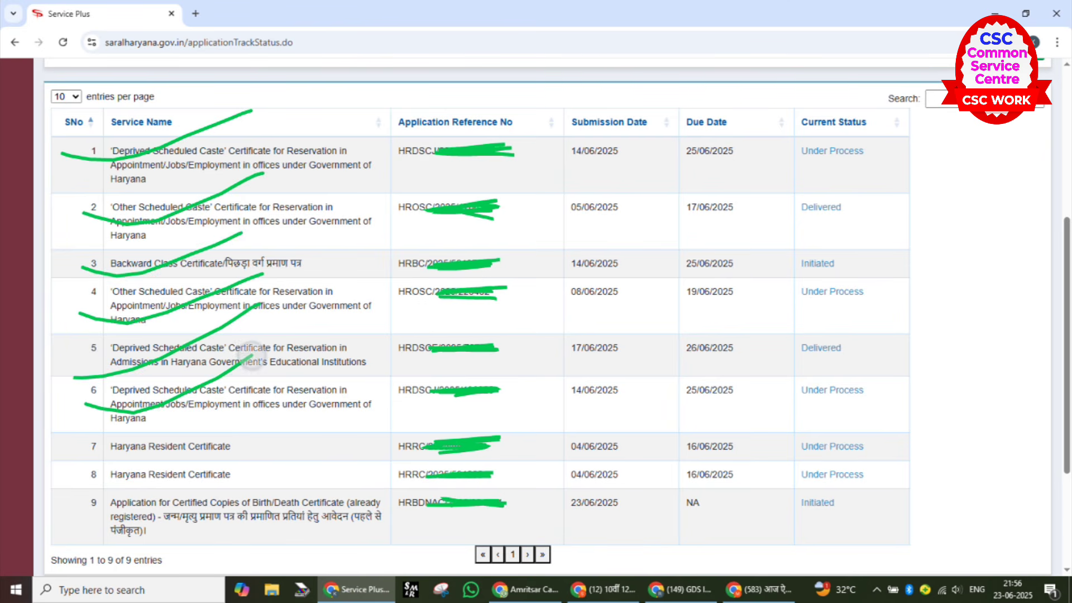
pyautogui.moveTo(67, 439); pyautogui.dragTo(241, 383)
pyautogui.moveTo(112, 472); pyautogui.dragTo(200, 450)
# - Undo all the ticks drawn on the applications in the tracking list
pyautogui.click(695, 107)
pyautogui.click(690, 105)
pyautogui.click(685, 102)
pyautogui.click(680, 96)
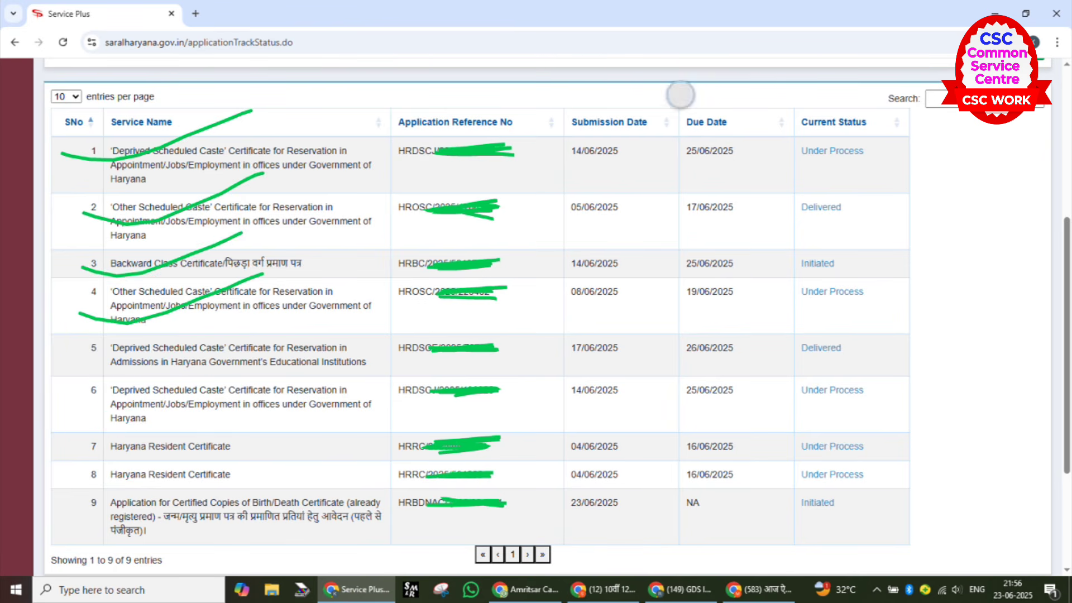
pyautogui.click(688, 103)
pyautogui.click(682, 114)
pyautogui.click(680, 114)
pyautogui.click(684, 109)
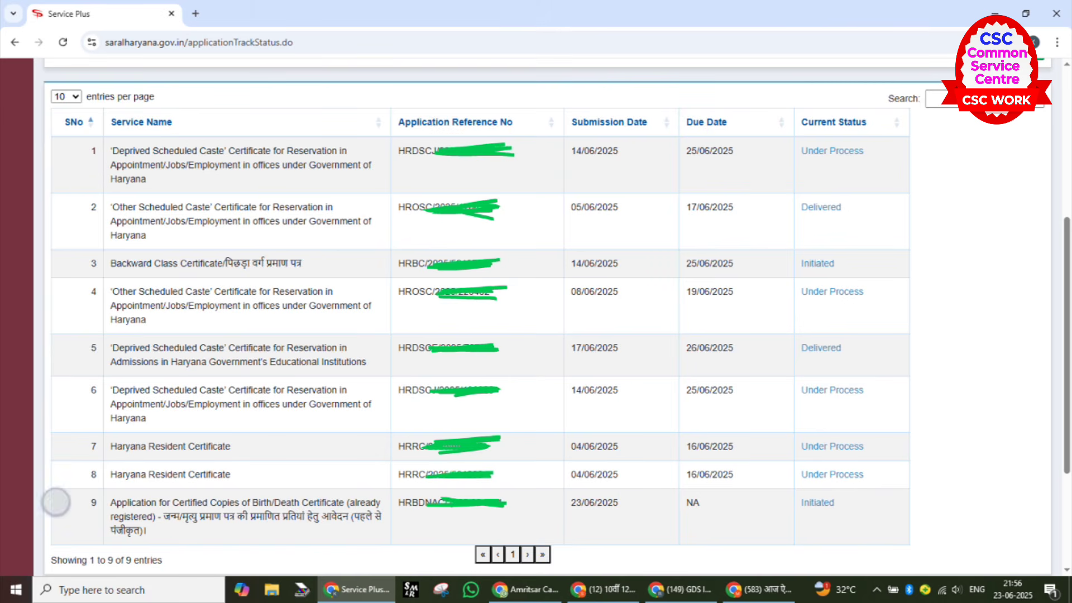
# - Tick application 9, its due date and its status, circle its submission date, and tick the Current Status heading
pyautogui.moveTo(55, 504); pyautogui.dragTo(199, 460)
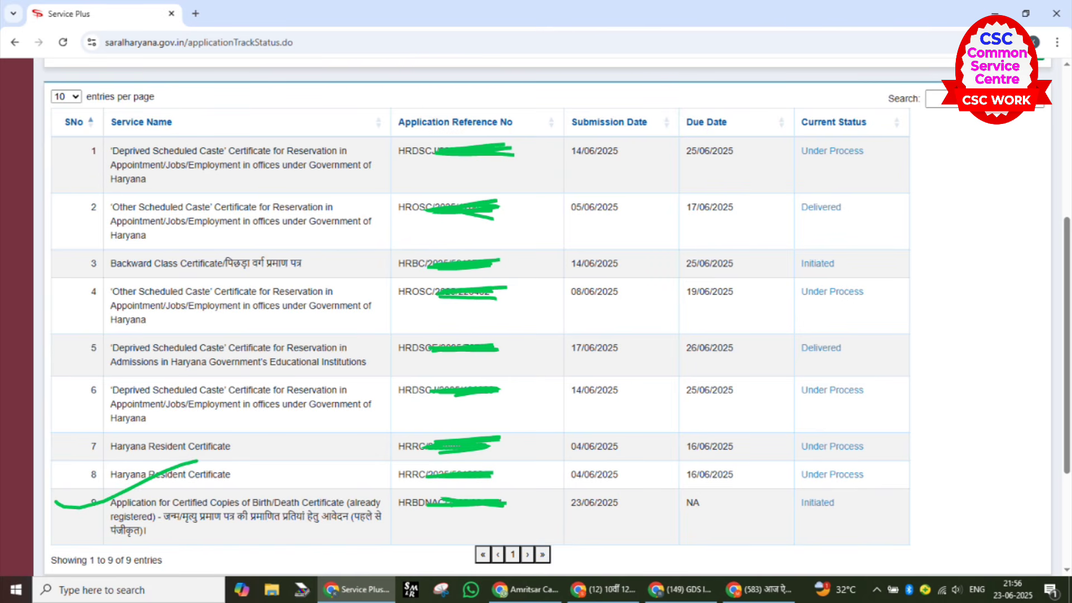
pyautogui.moveTo(586, 495)
pyautogui.mouseDown()
pyautogui.moveTo(646, 497)
pyautogui.moveTo(531, 503)
pyautogui.moveTo(610, 495)
pyautogui.mouseUp()
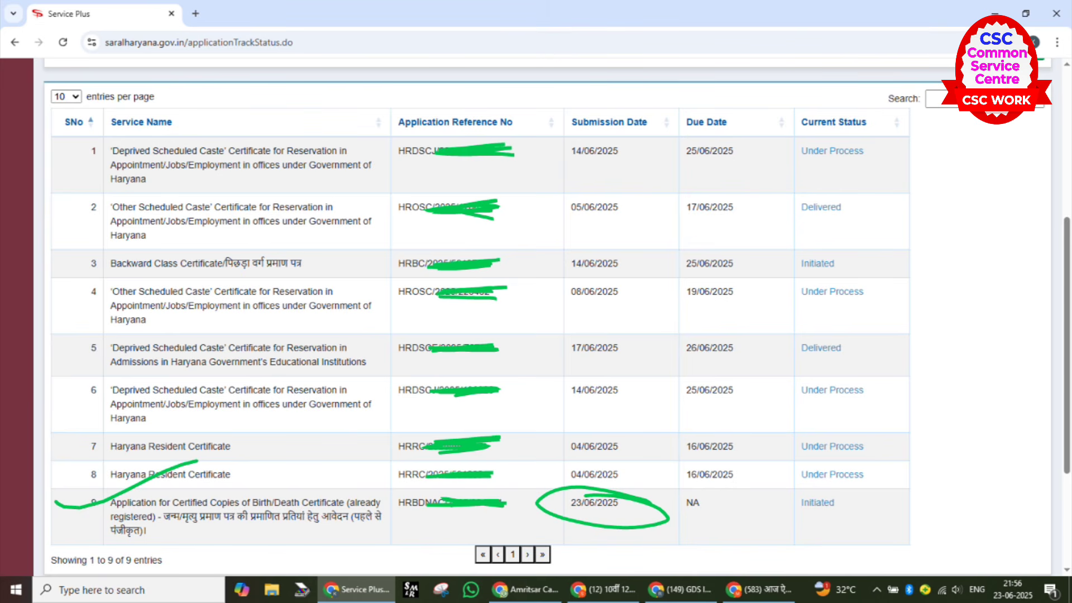
pyautogui.moveTo(679, 506); pyautogui.dragTo(781, 479)
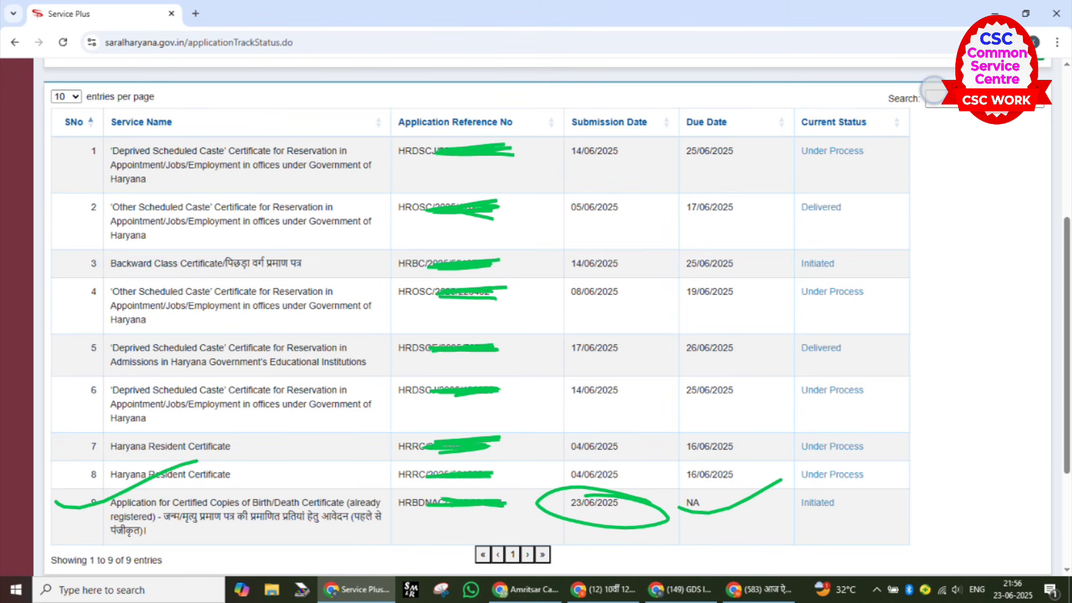
pyautogui.moveTo(755, 119)
pyautogui.mouseDown()
pyautogui.moveTo(898, 95)
pyautogui.moveTo(940, 71)
pyautogui.mouseUp()
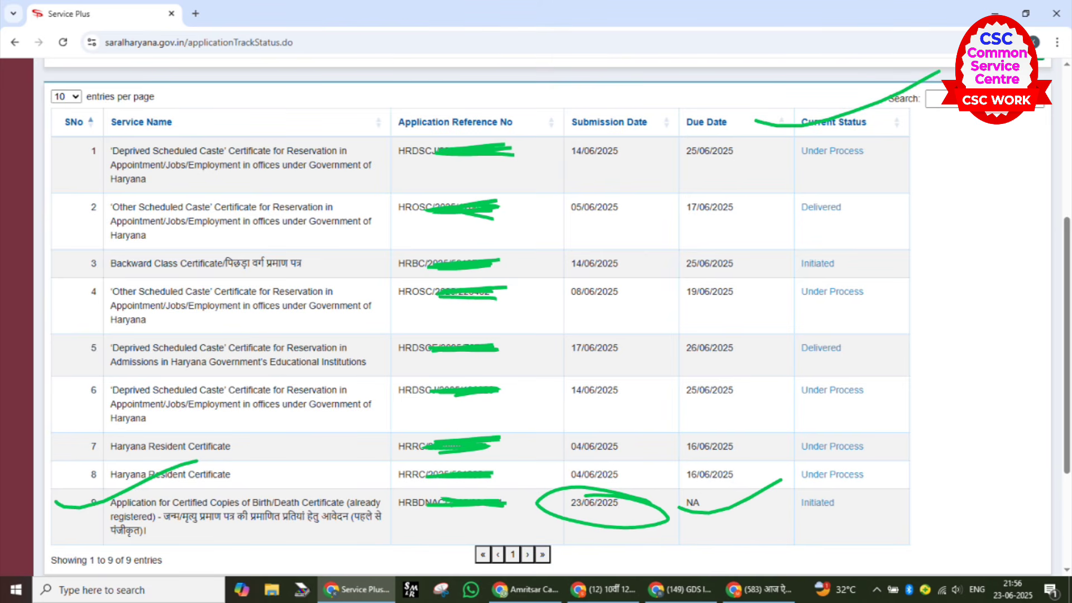
pyautogui.moveTo(803, 522); pyautogui.dragTo(938, 475)
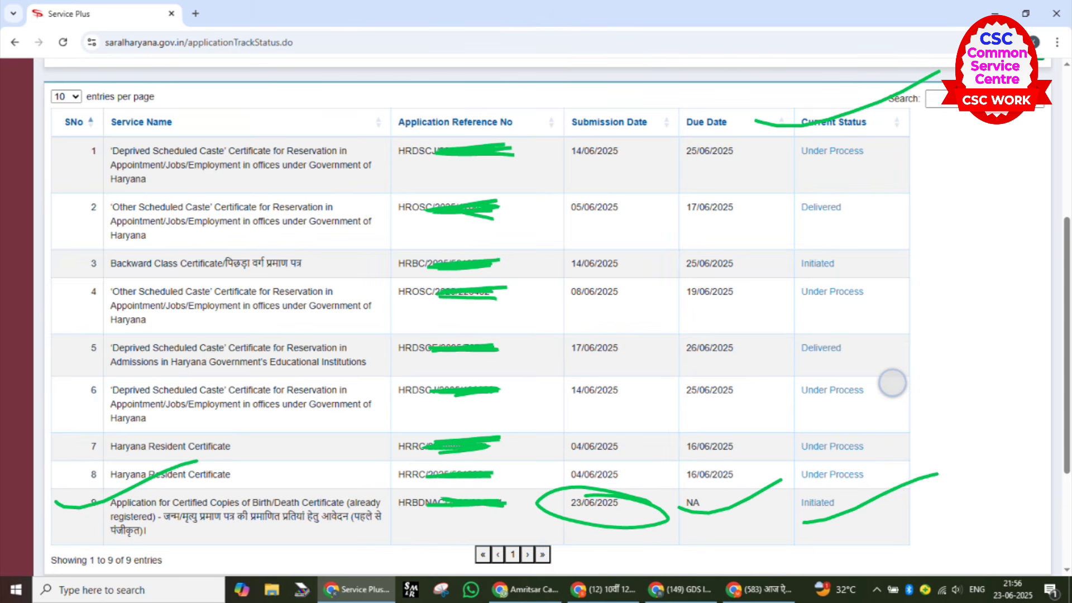
# - Circle Under Process in row 6, circle and tick Delivered in row 5, and draw an arrow from Delivered to row 9's status
pyautogui.moveTo(892, 383)
pyautogui.mouseDown()
pyautogui.moveTo(843, 402)
pyautogui.moveTo(799, 373)
pyautogui.mouseUp()
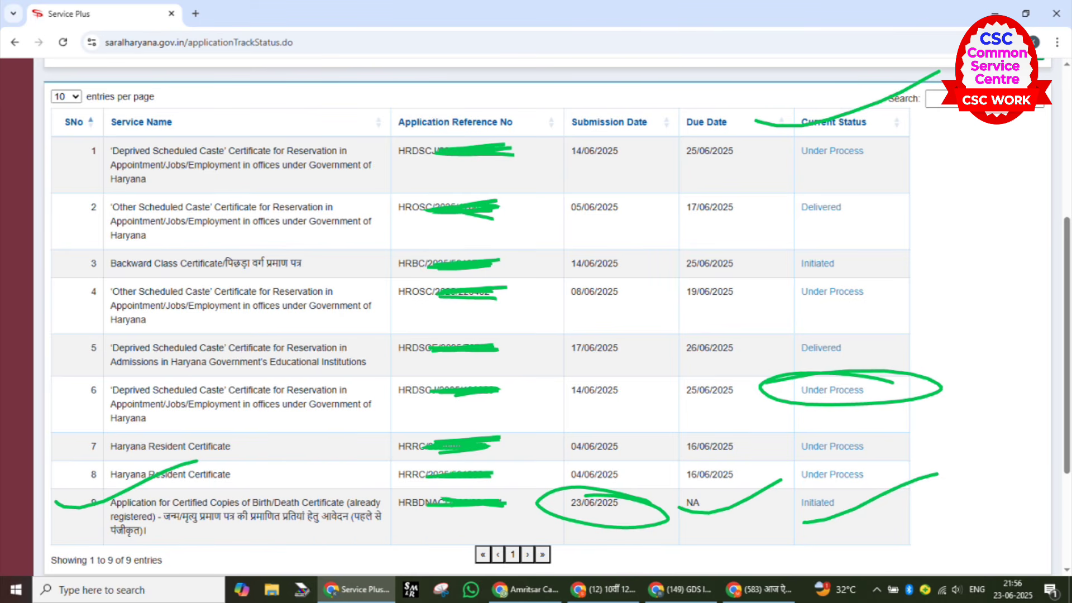
pyautogui.moveTo(865, 319)
pyautogui.mouseDown()
pyautogui.moveTo(897, 317)
pyautogui.moveTo(886, 354)
pyautogui.moveTo(774, 311)
pyautogui.mouseUp()
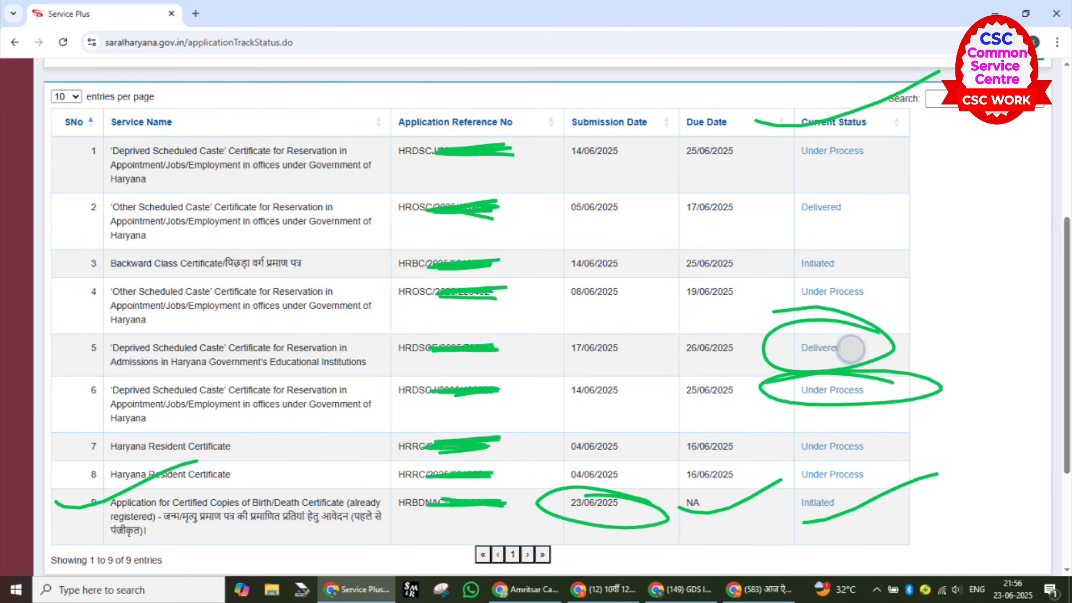
pyautogui.moveTo(850, 349)
pyautogui.mouseDown()
pyautogui.moveTo(888, 351)
pyautogui.moveTo(970, 491)
pyautogui.moveTo(873, 528)
pyautogui.mouseUp()
pyautogui.moveTo(921, 499)
pyautogui.mouseDown()
pyautogui.moveTo(827, 534)
pyautogui.moveTo(977, 543)
pyautogui.mouseUp()
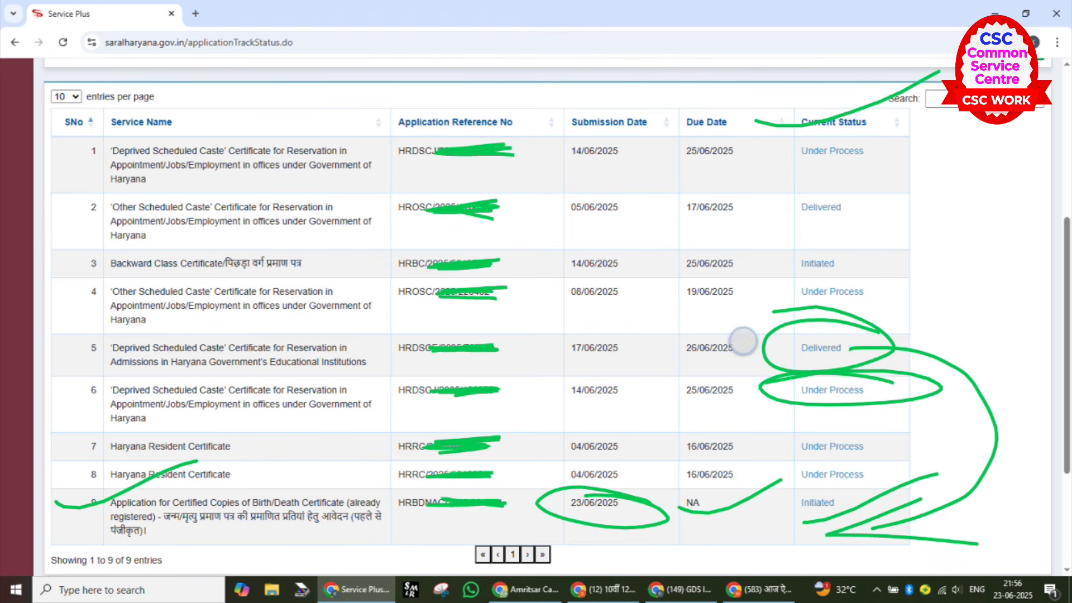
pyautogui.moveTo(742, 339)
pyautogui.mouseDown()
pyautogui.moveTo(761, 352)
pyautogui.moveTo(909, 302)
pyautogui.mouseUp()
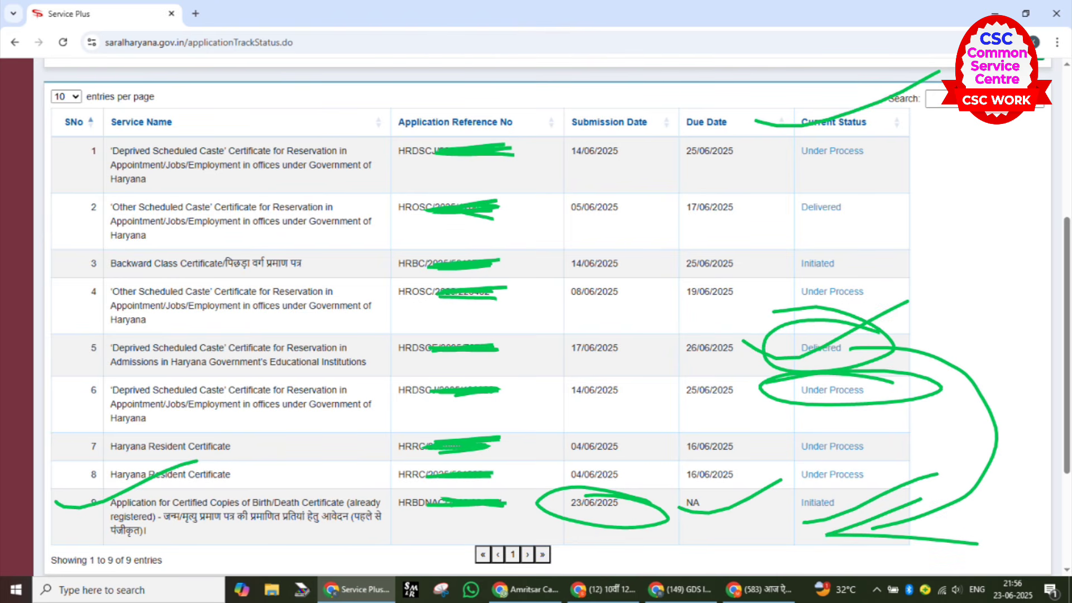